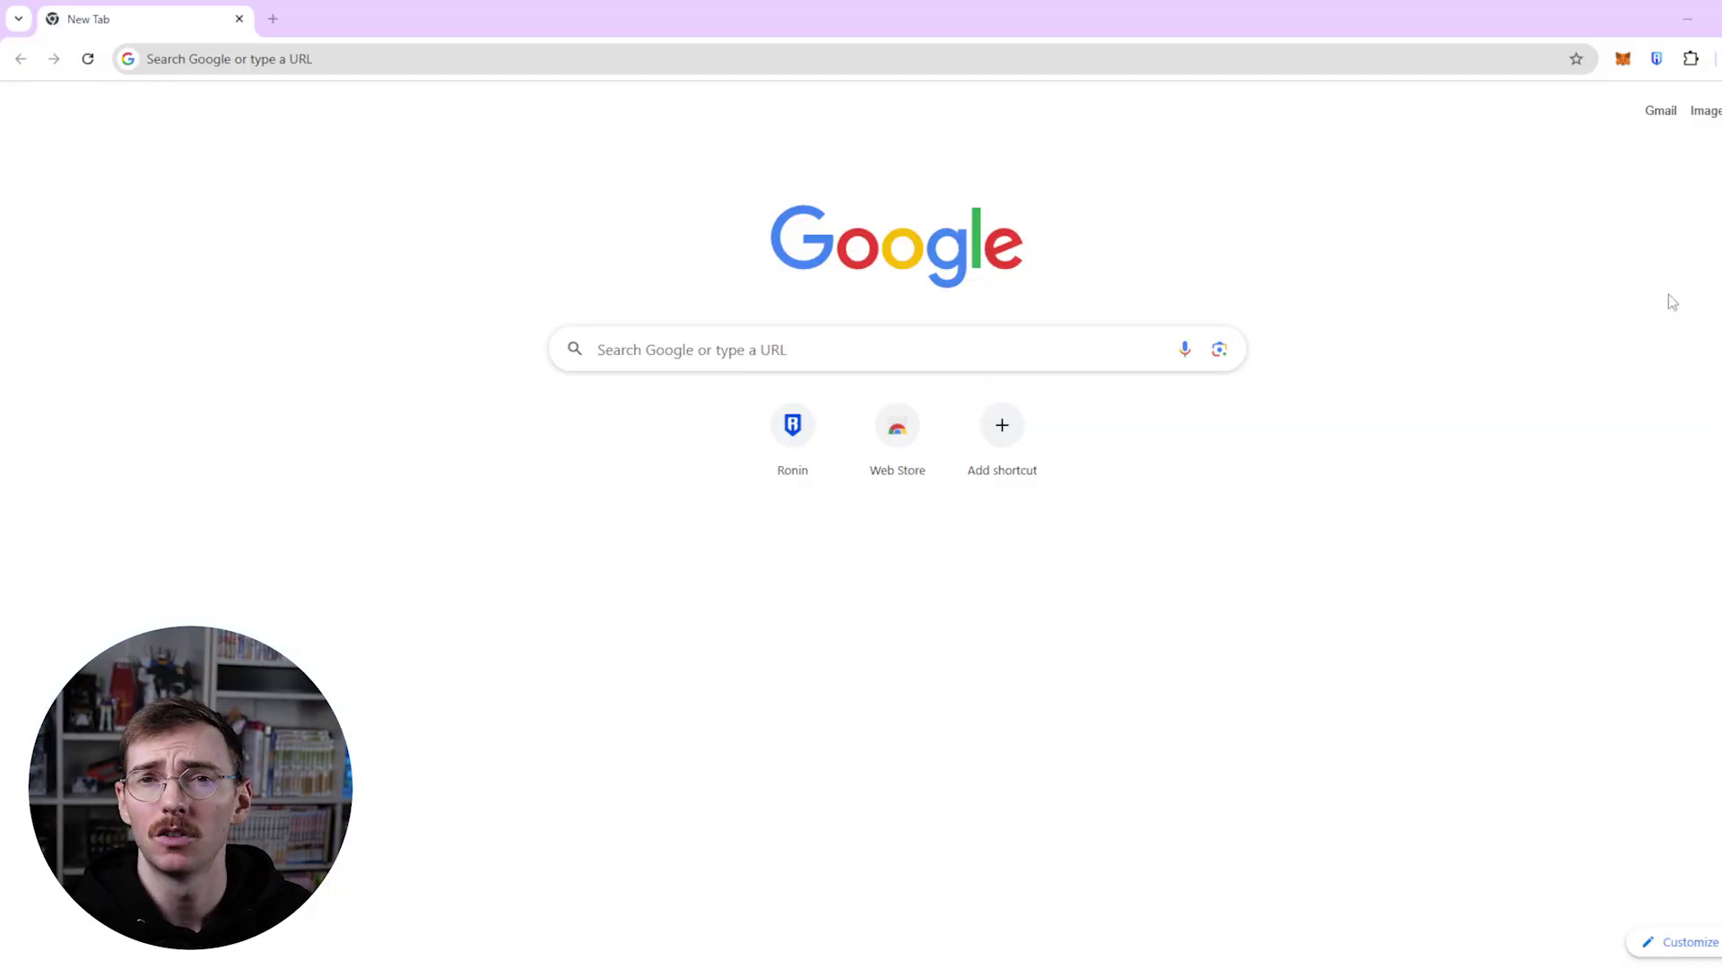
- Start an On-Ramp RON purchase from Ronin Wallet's Deposit page, which finds no provider for 6.74 USD
click(1656, 59)
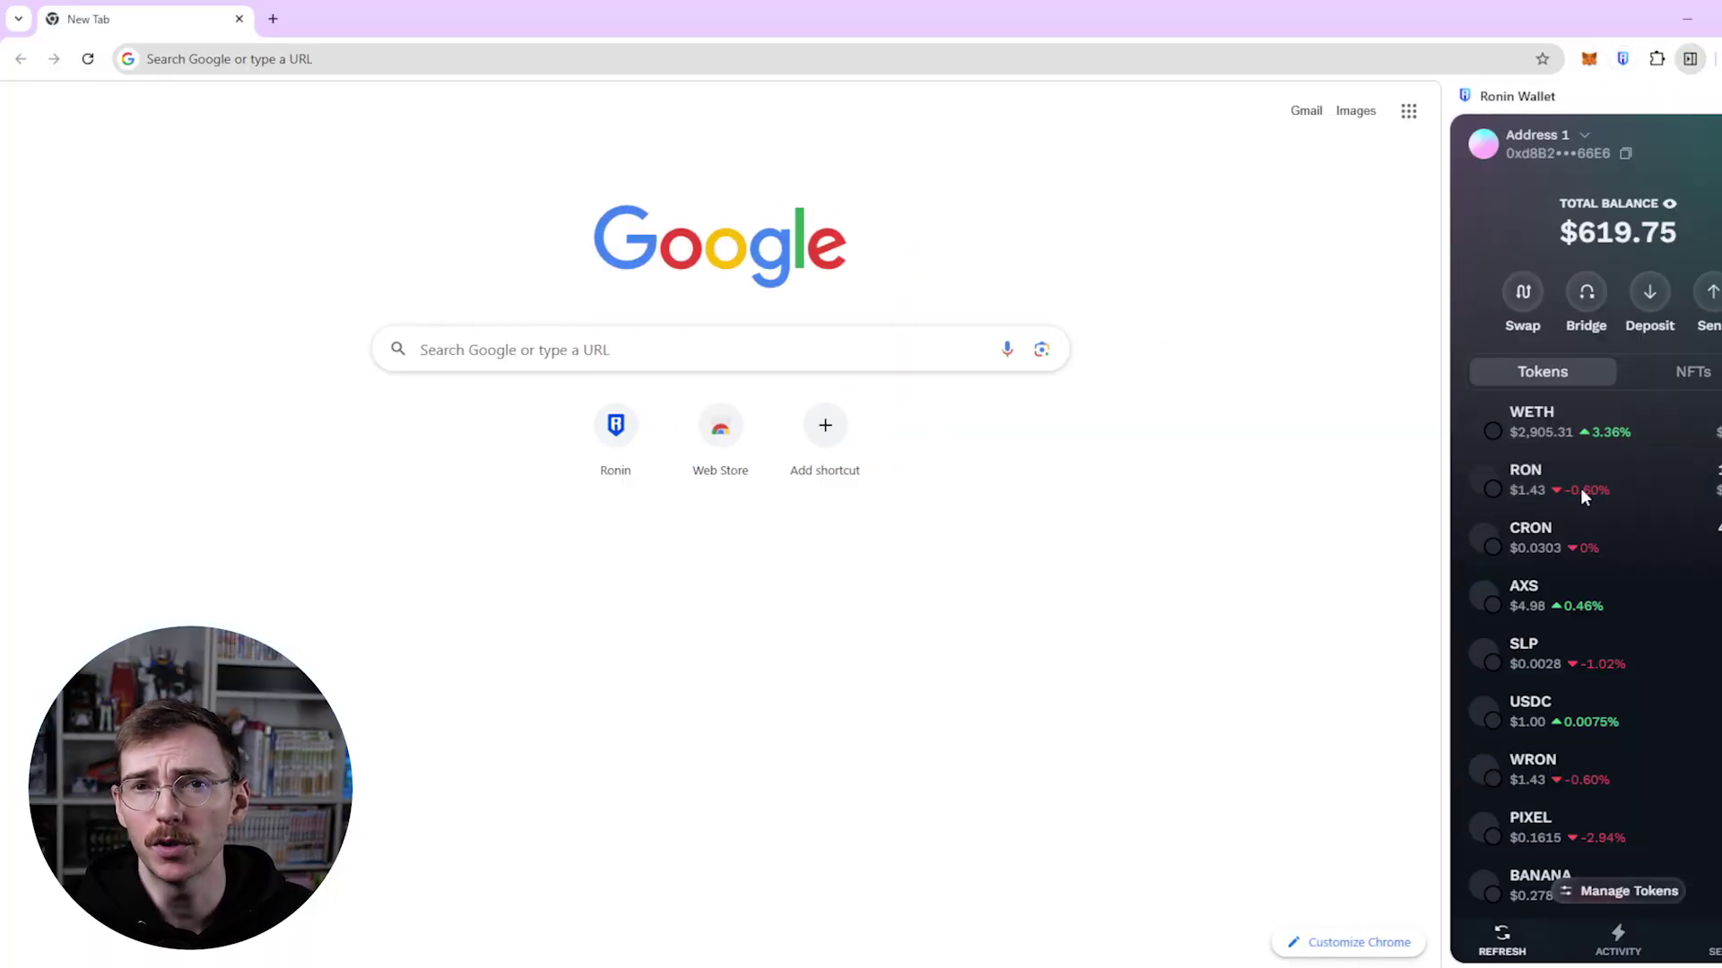
click(1650, 295)
click(1666, 205)
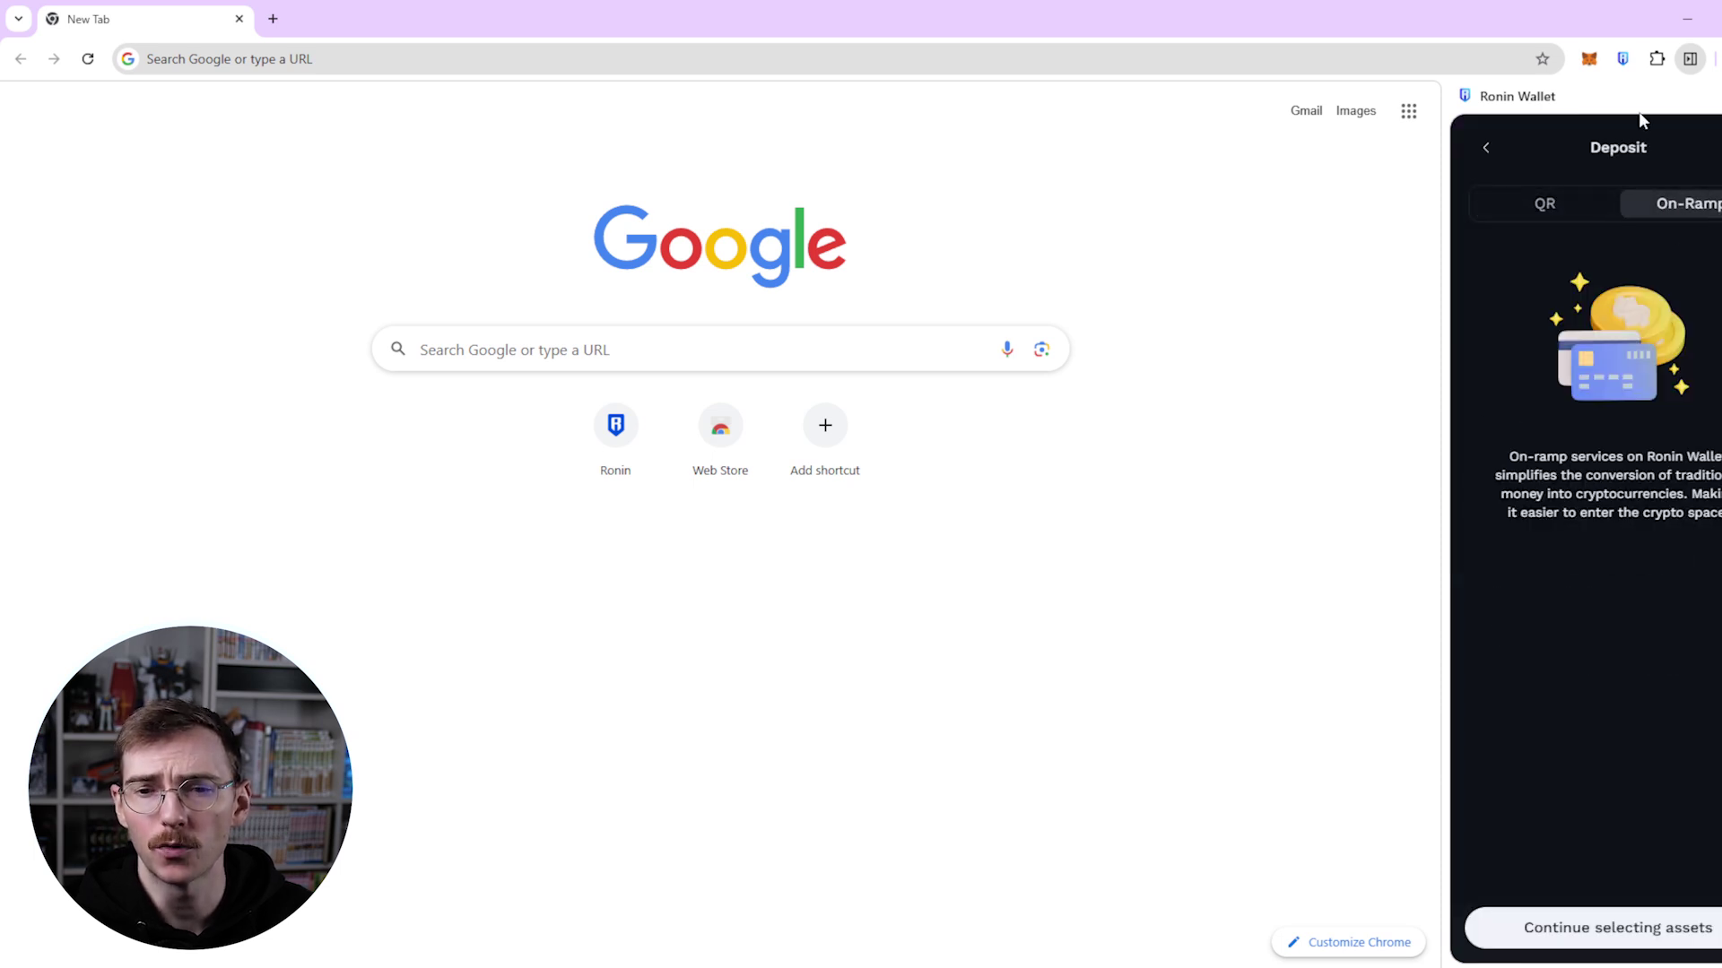
click(1622, 938)
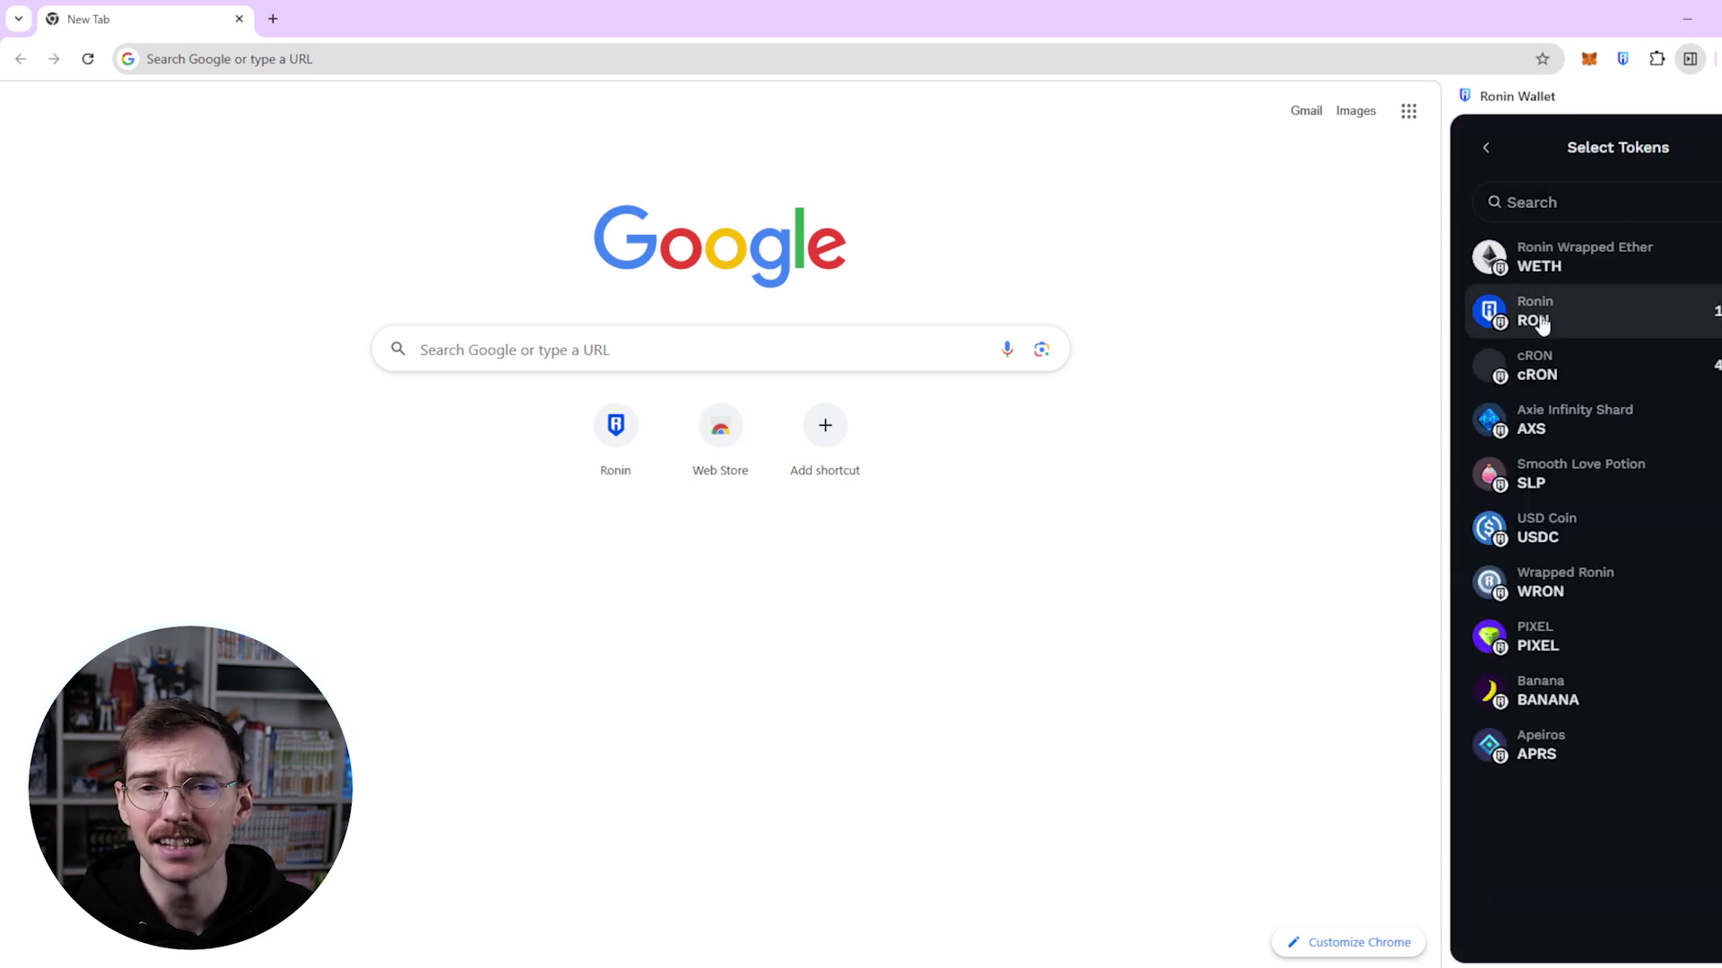
click(1580, 327)
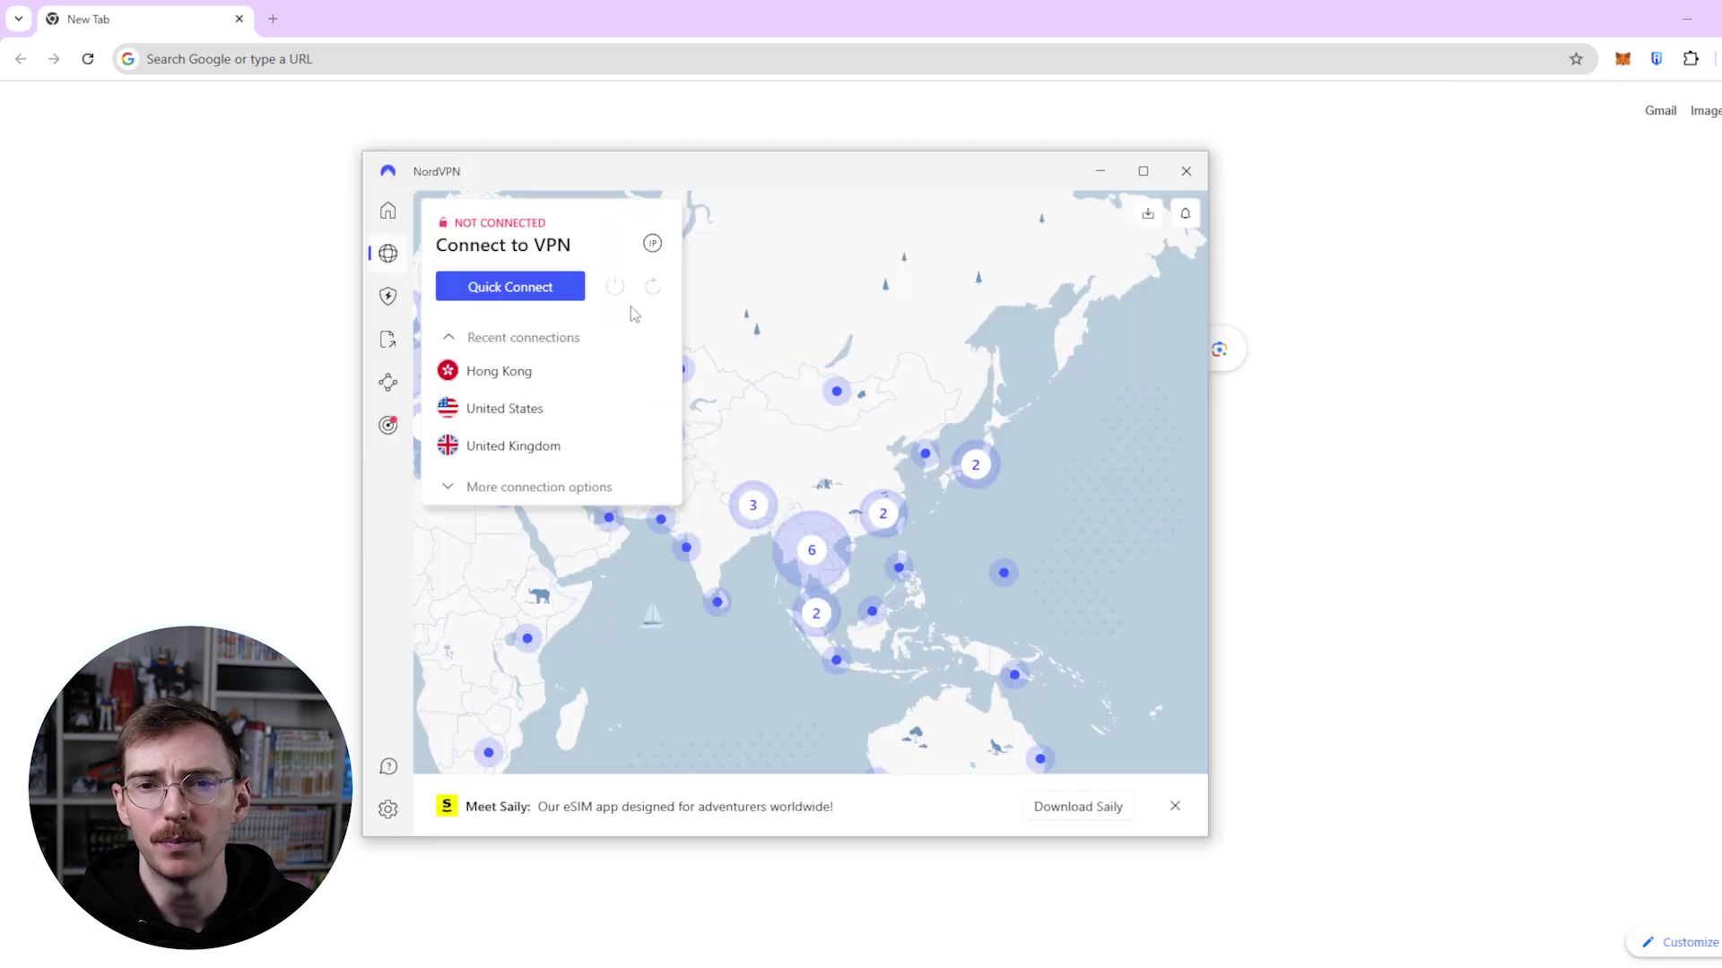
- Connect NordVPN to the recent Hong Kong server, then minimize the VPN window
click(528, 381)
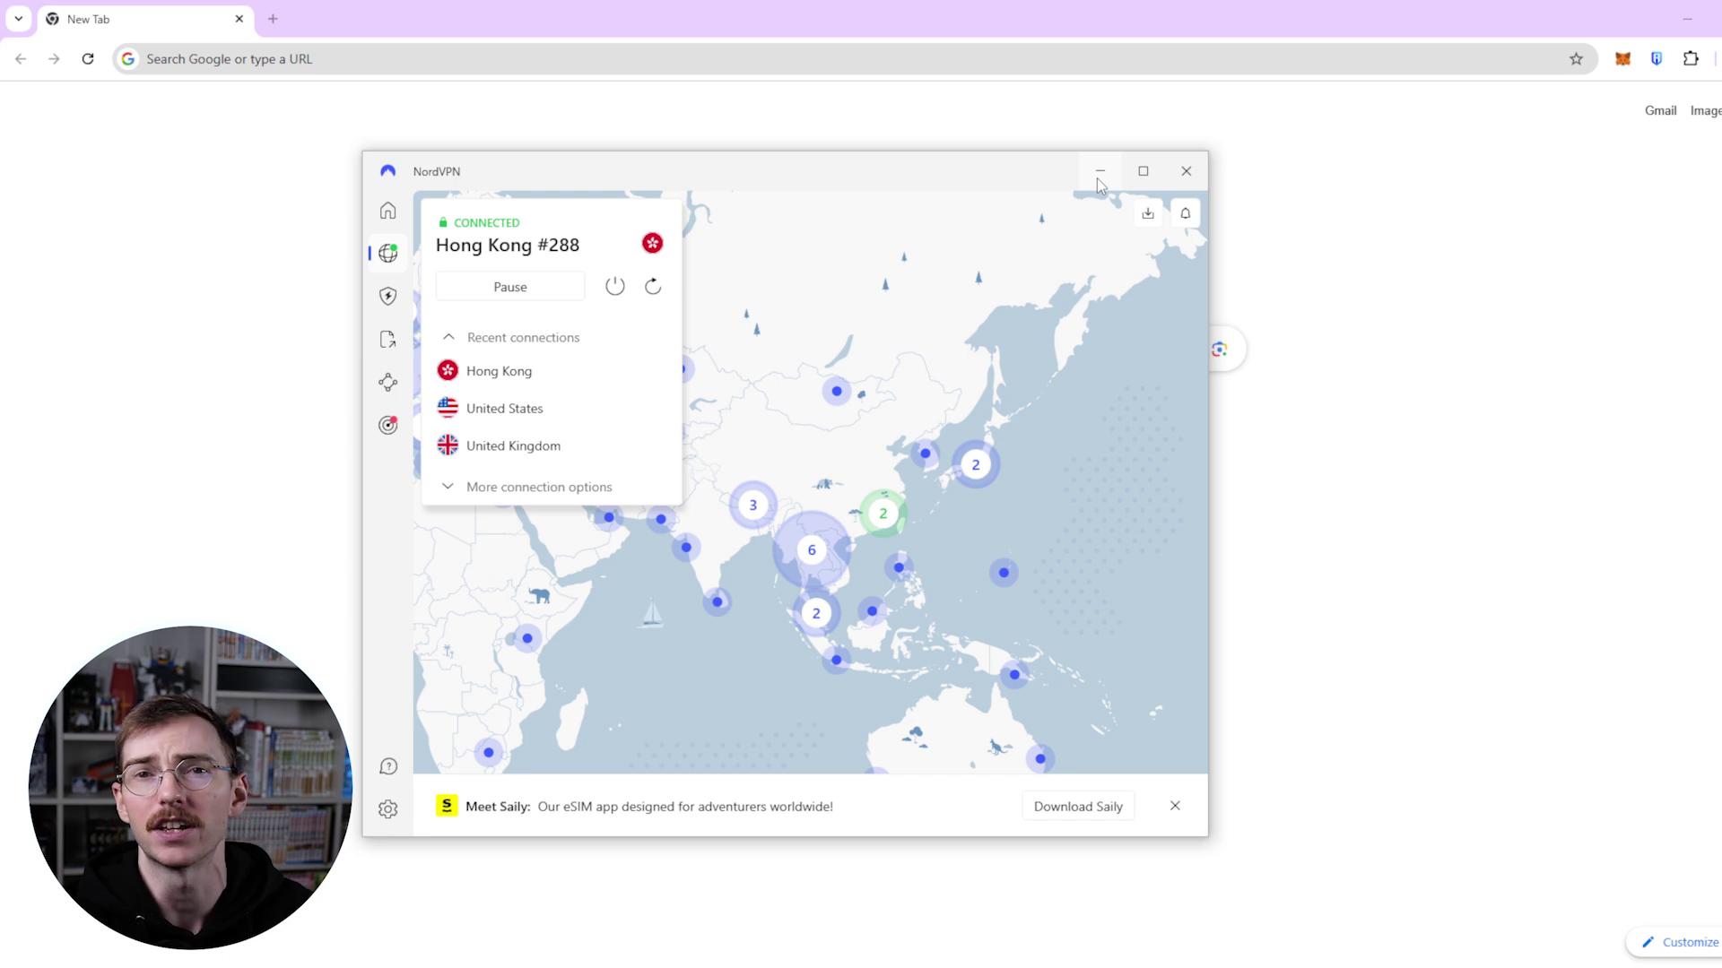
click(1100, 172)
- Buy RON via Ramp from Ronin Wallet's On-Ramp deposit, opening Ramp's 6.74 USD order
click(1656, 58)
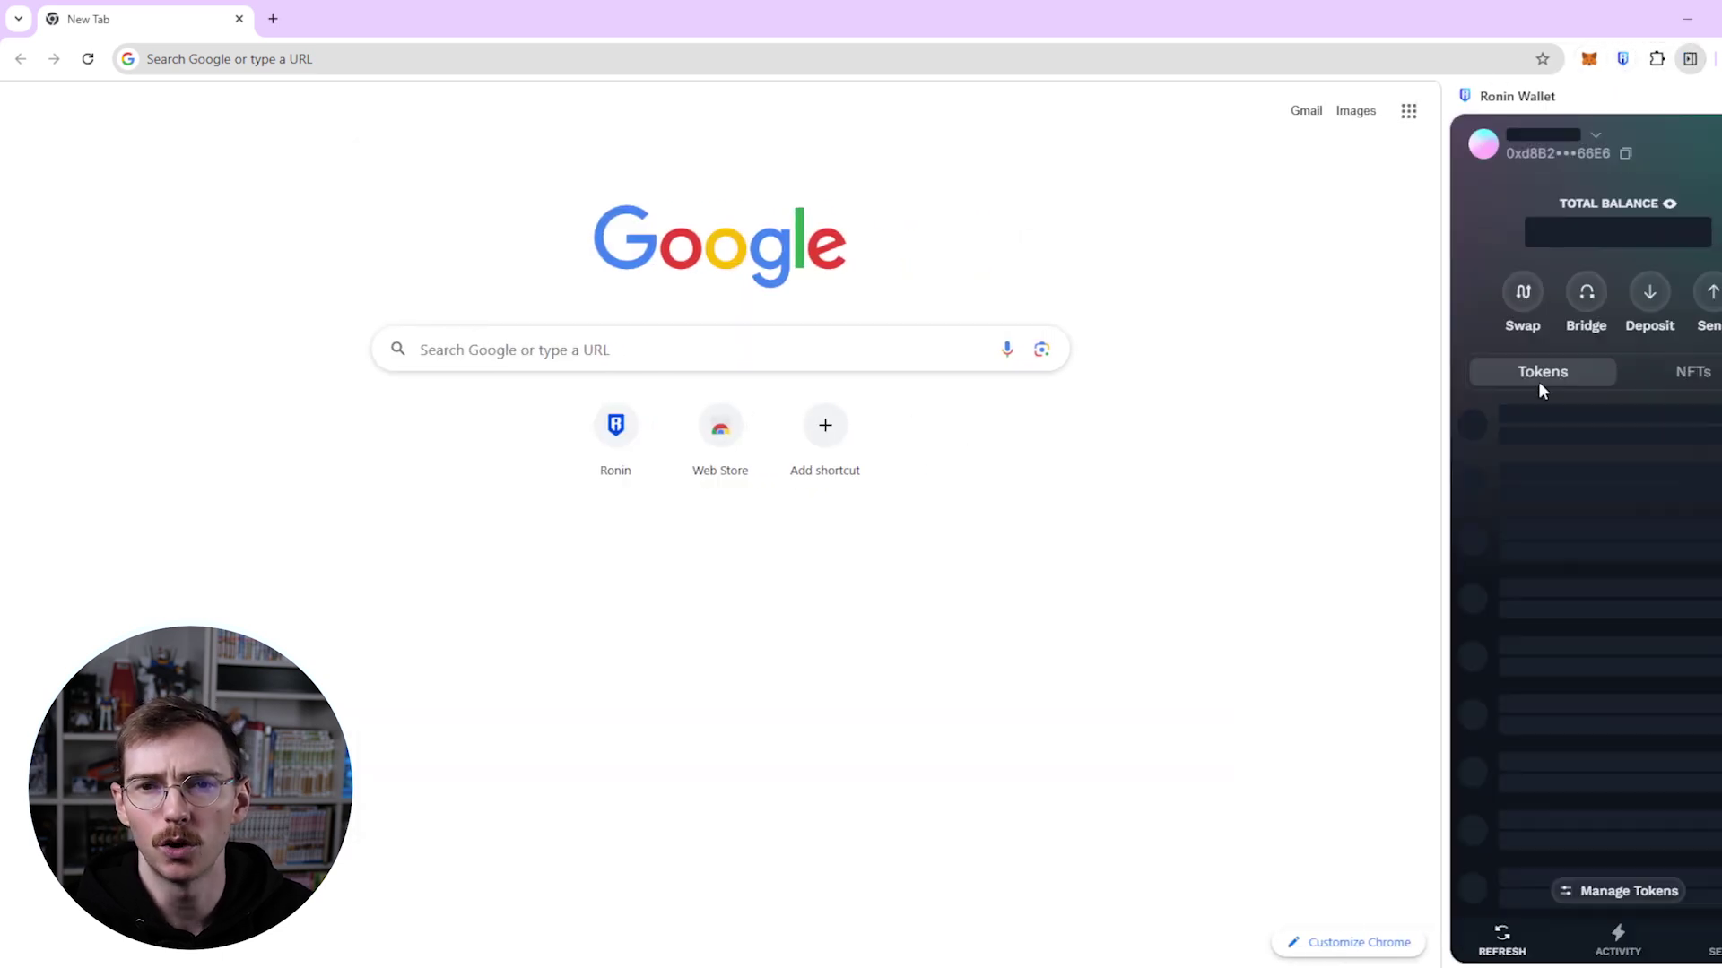
click(1649, 296)
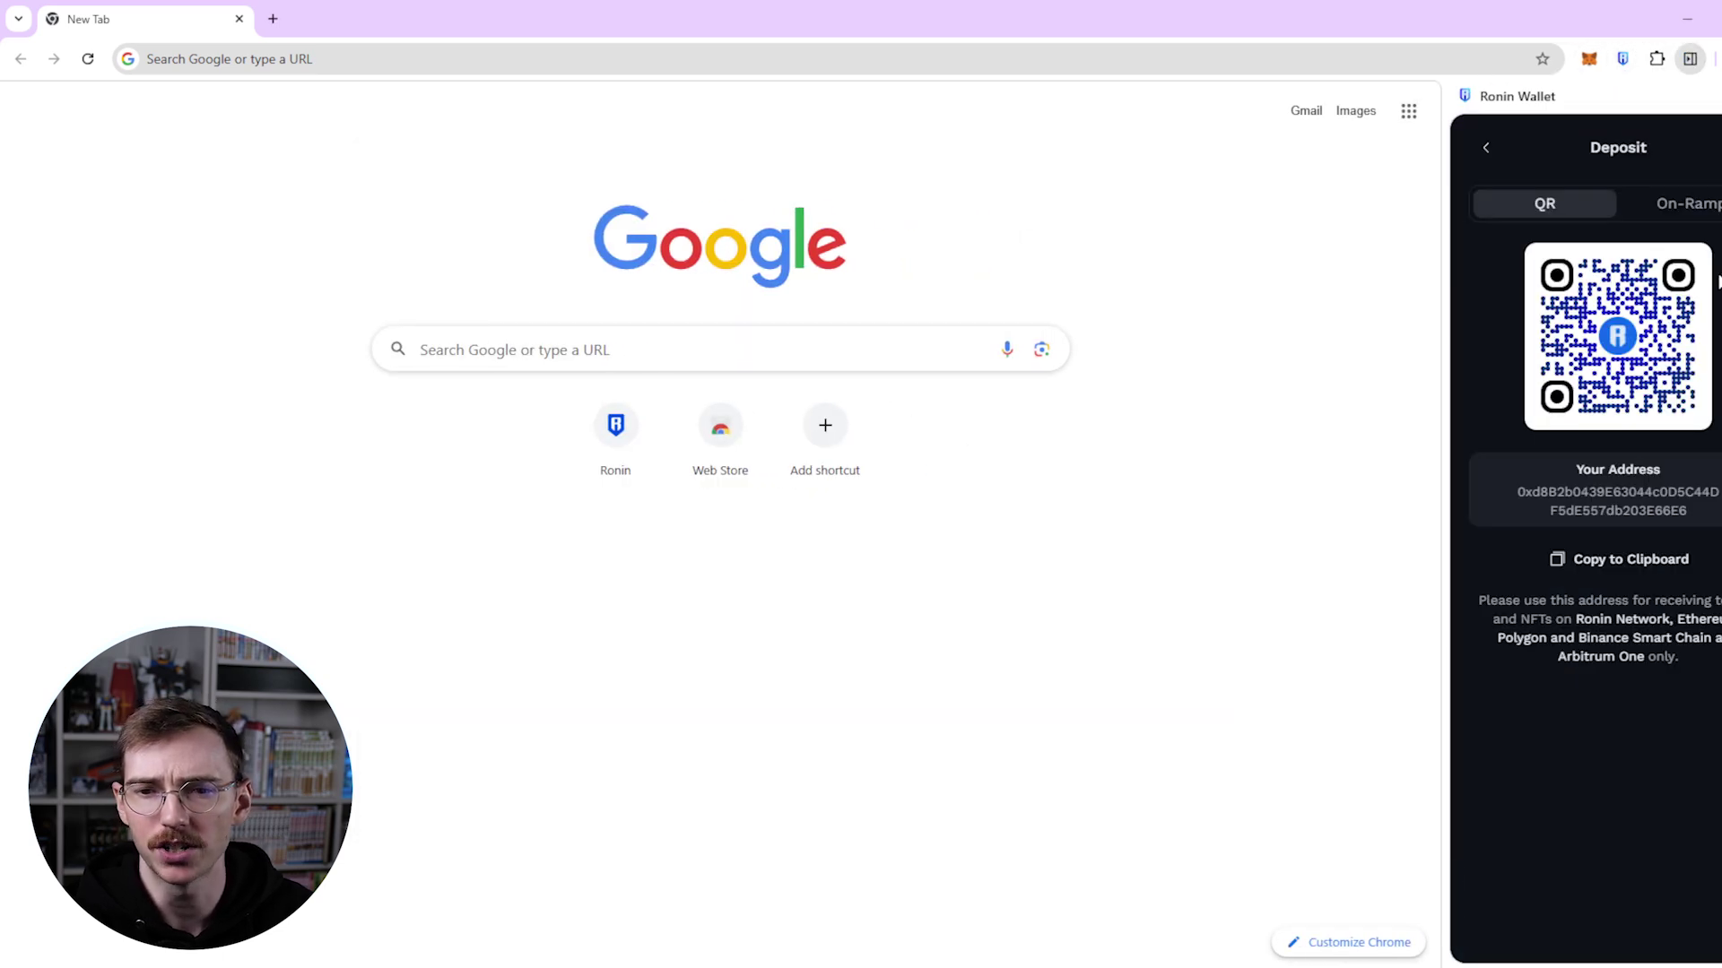
click(1692, 209)
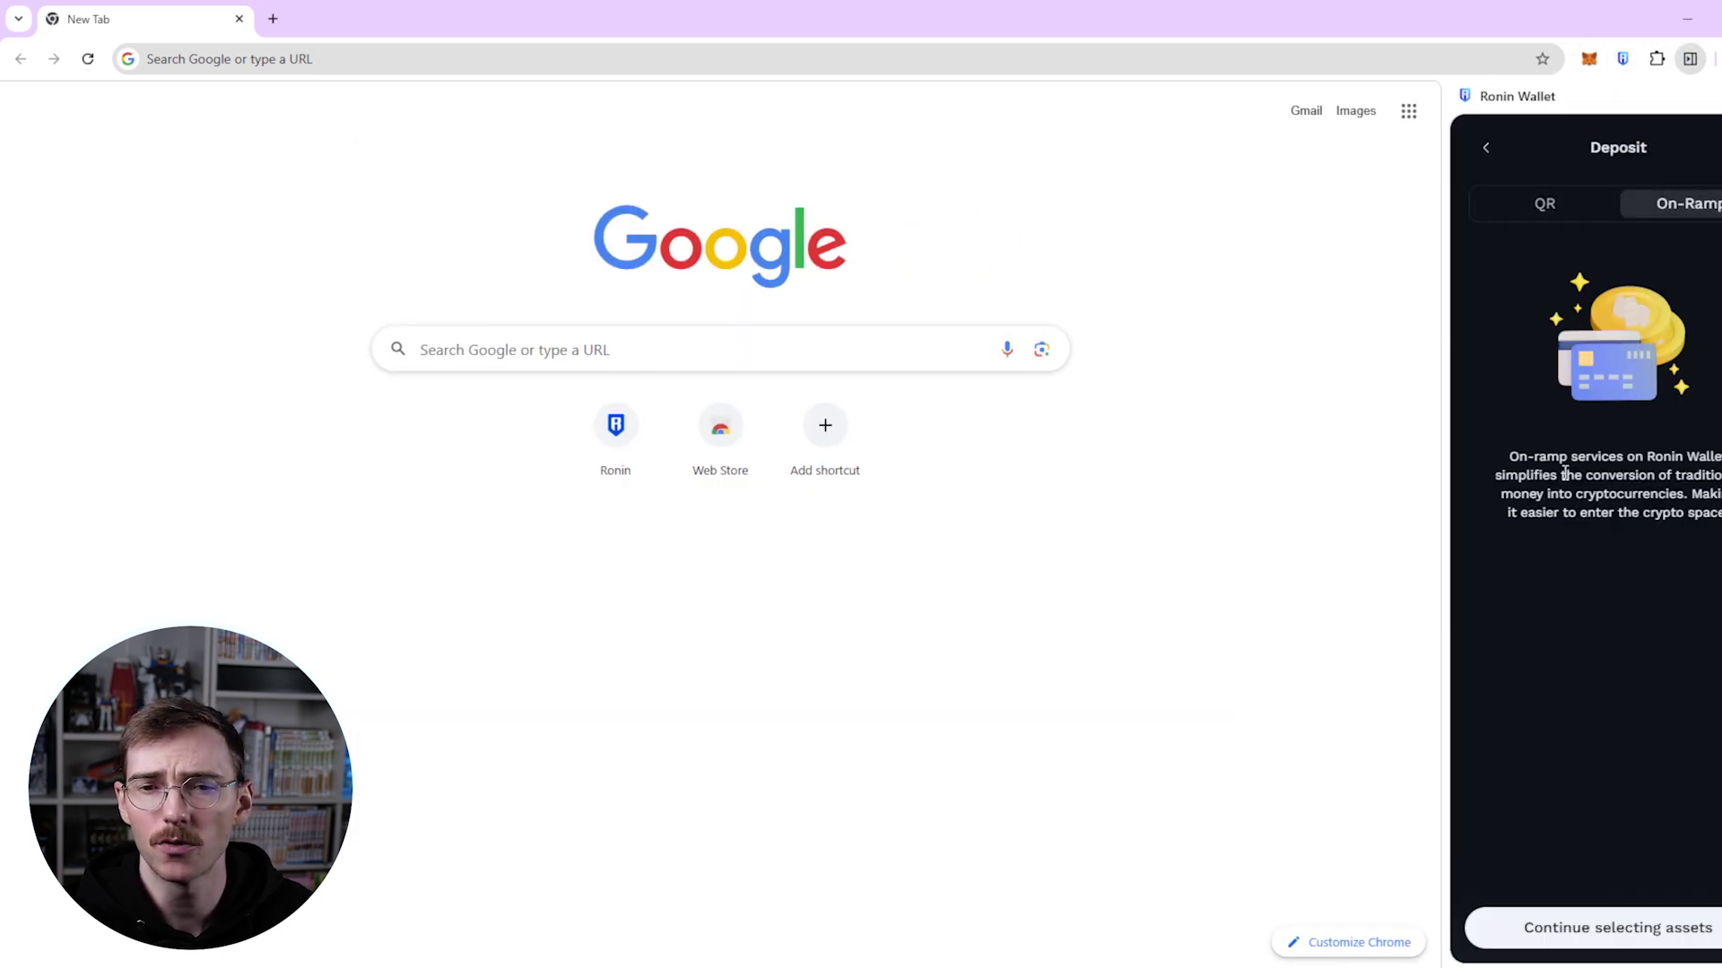
click(1605, 928)
click(1543, 315)
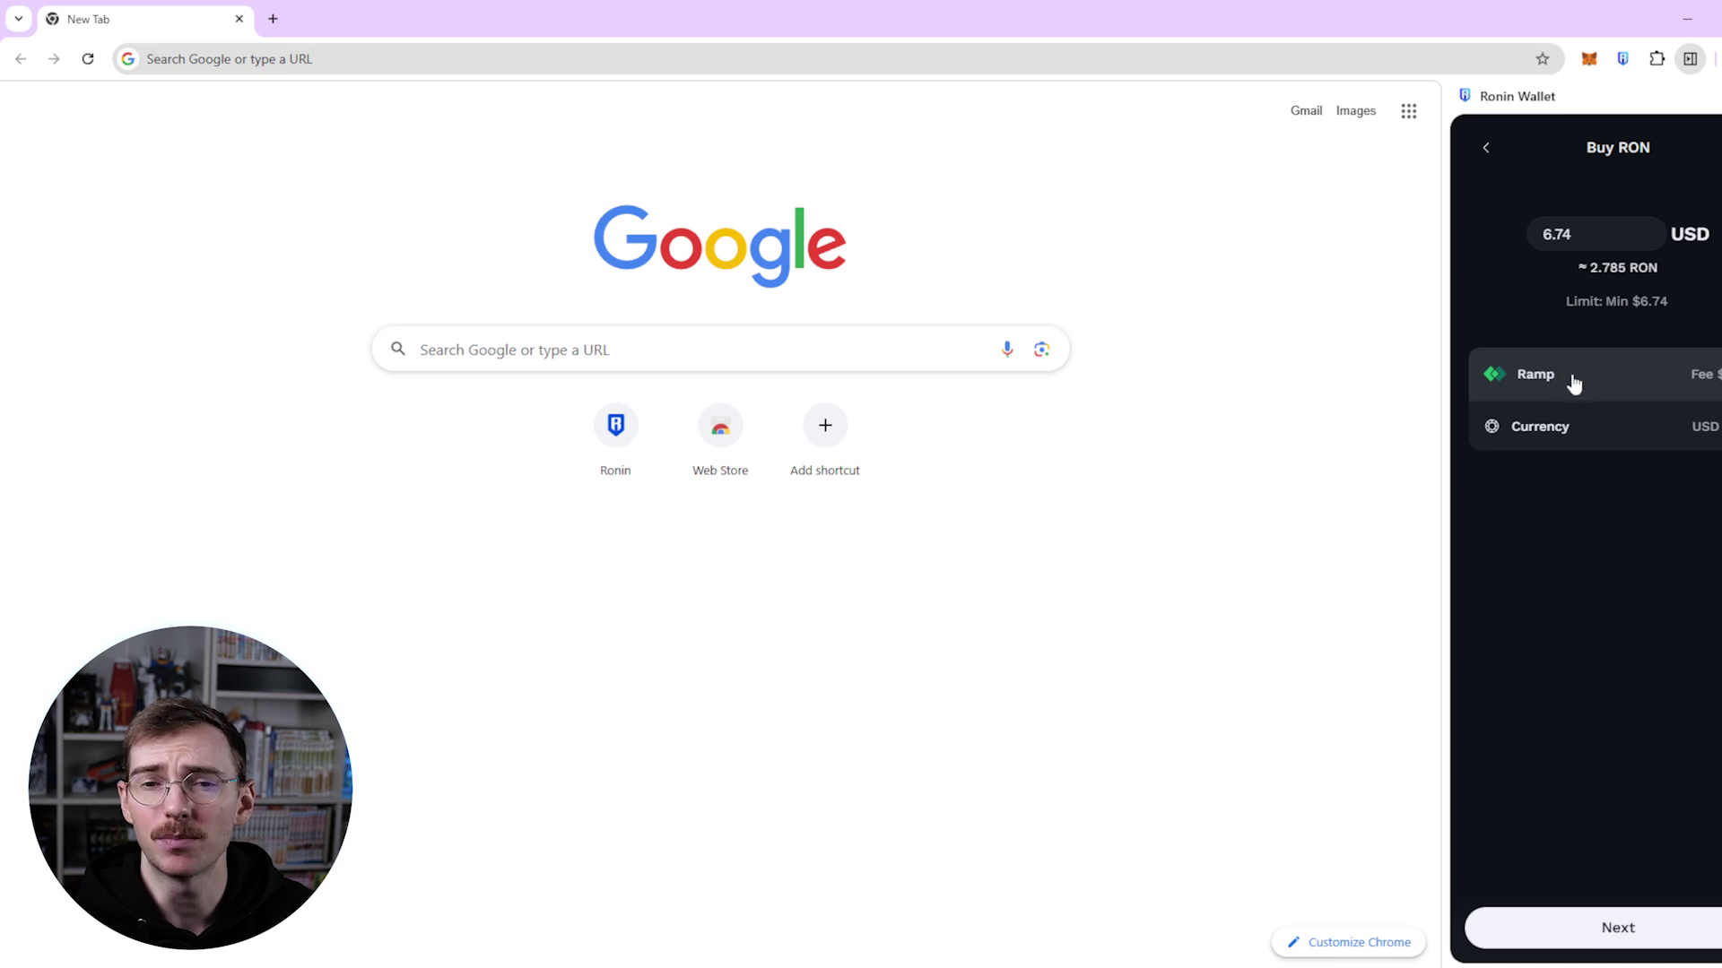
click(1627, 927)
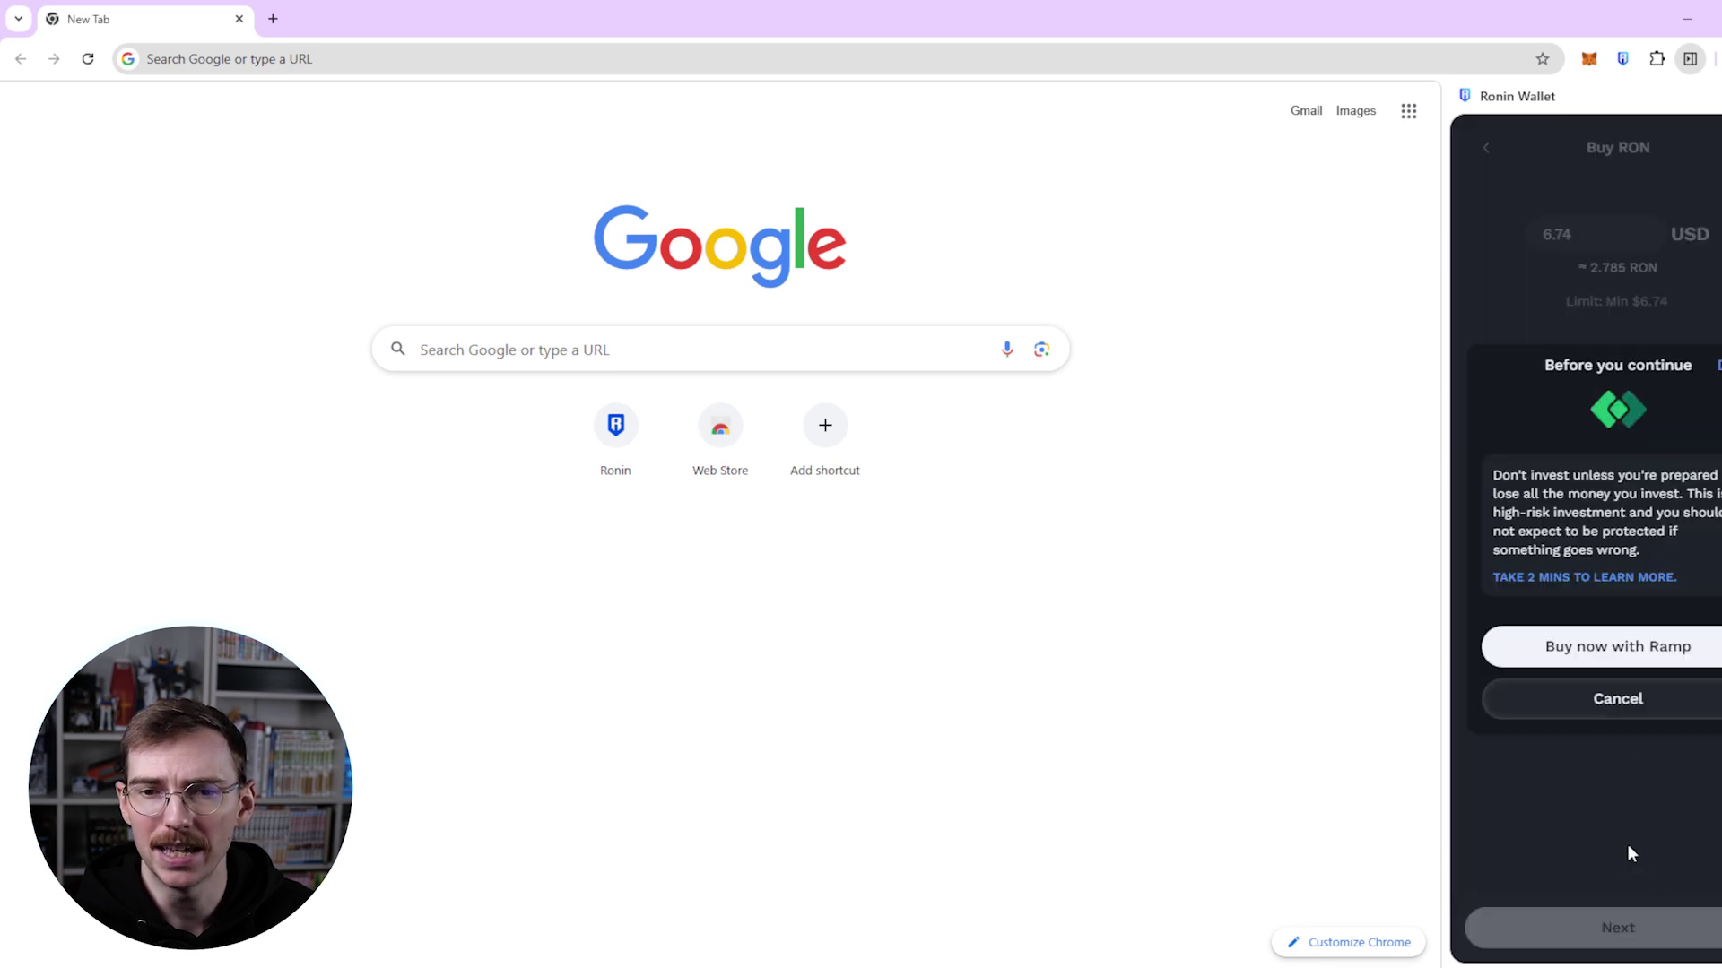
click(1603, 657)
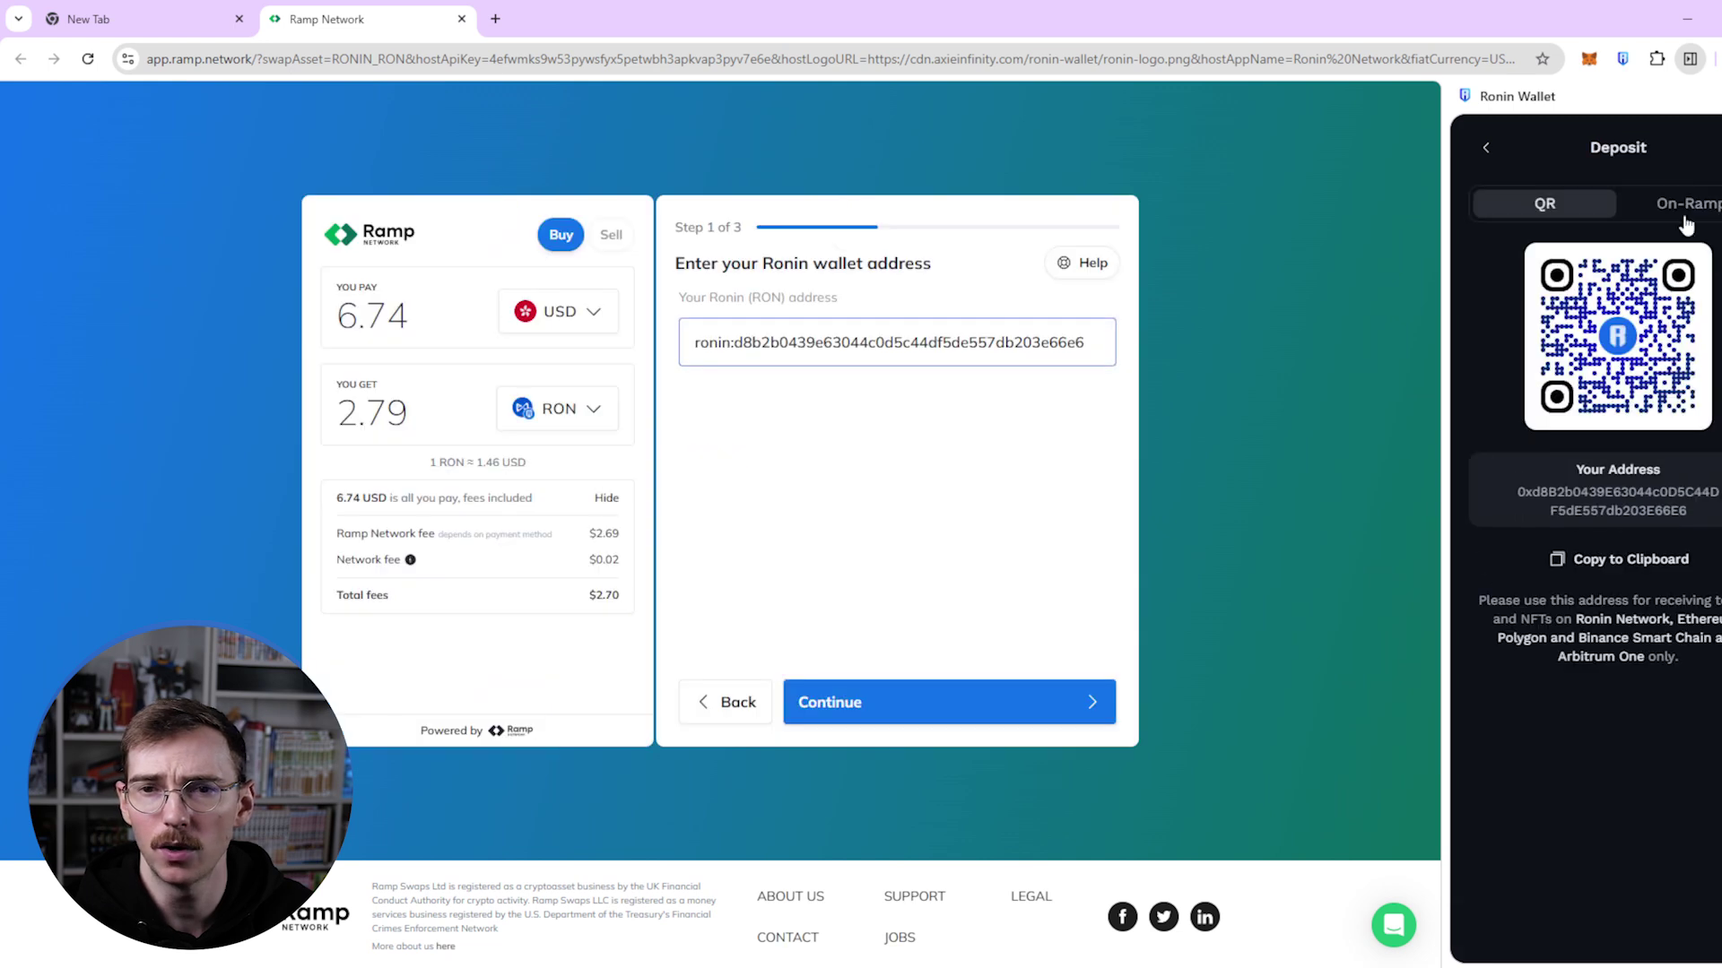
- Change the Ramp purchase amount to 50 USD, about 32.6 RON
click(1481, 149)
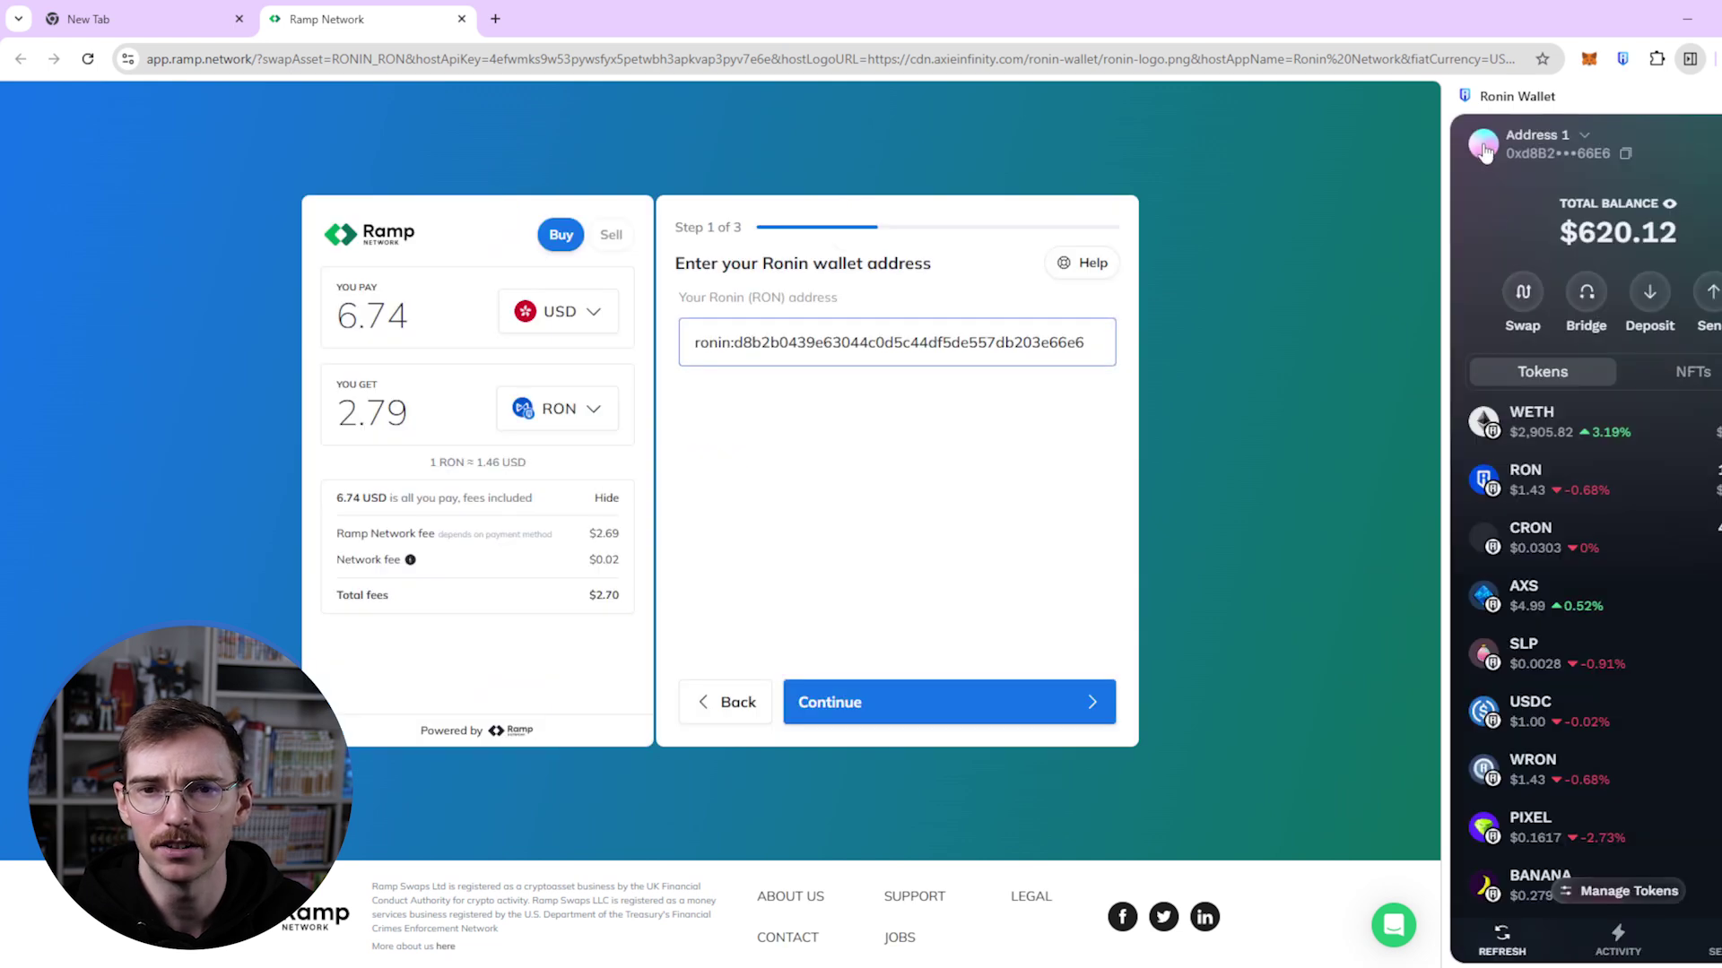
click(731, 709)
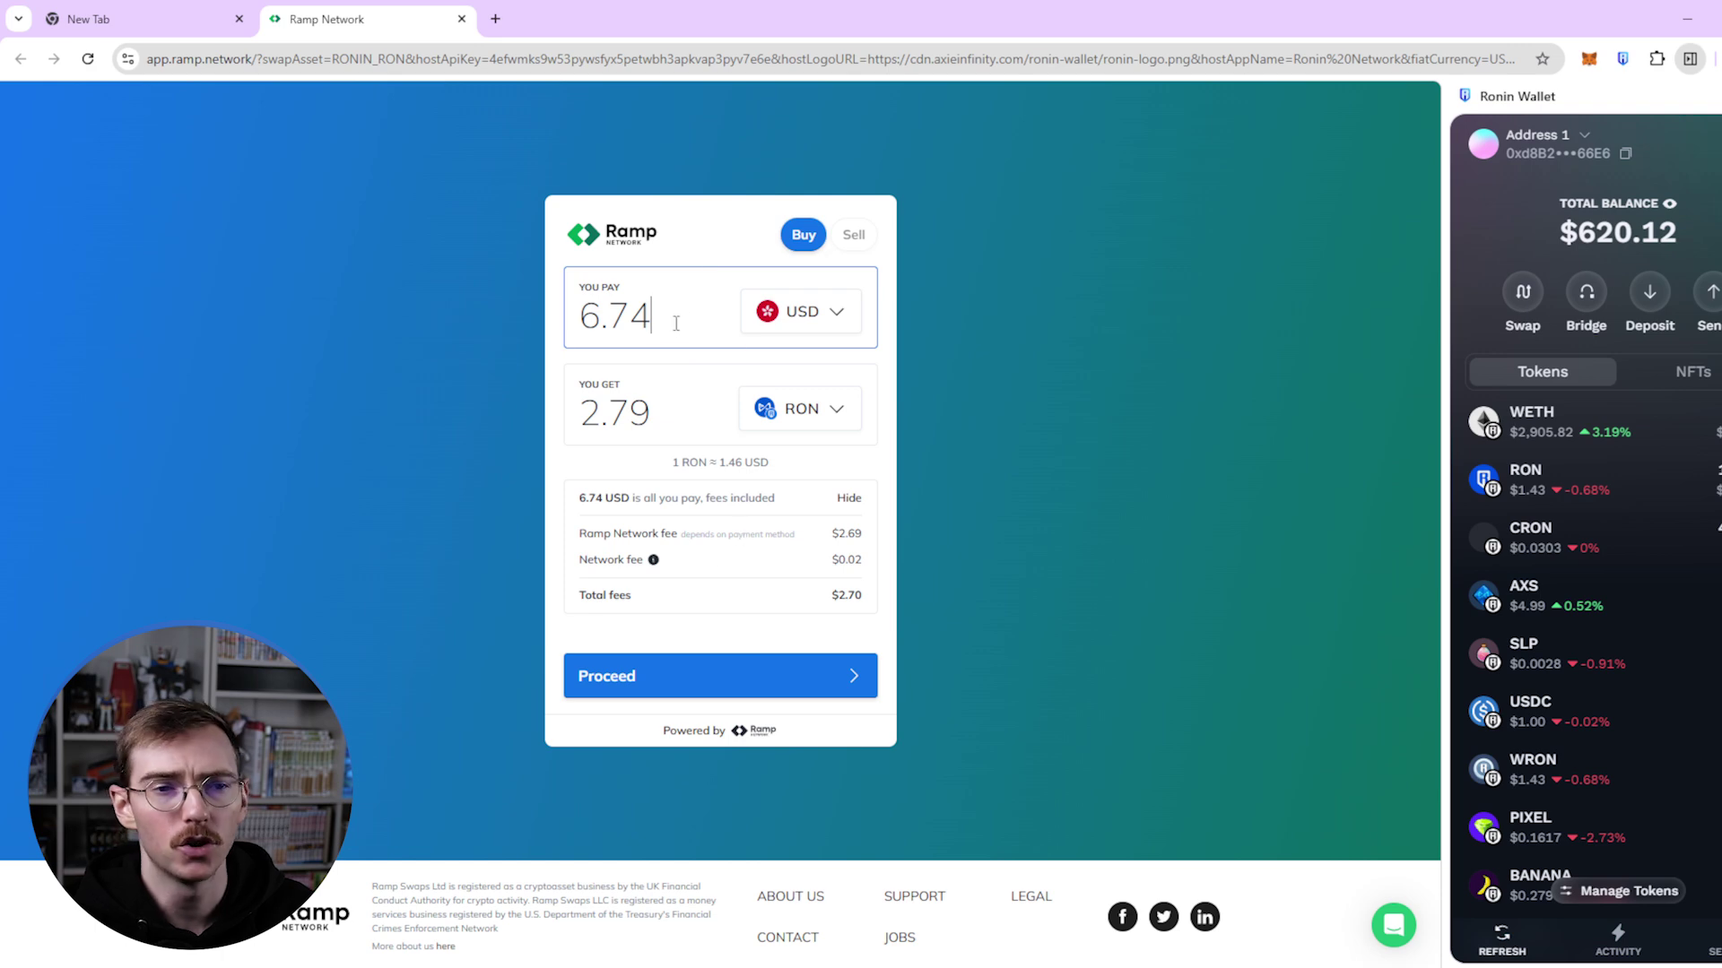
drag(676, 323, 545, 333)
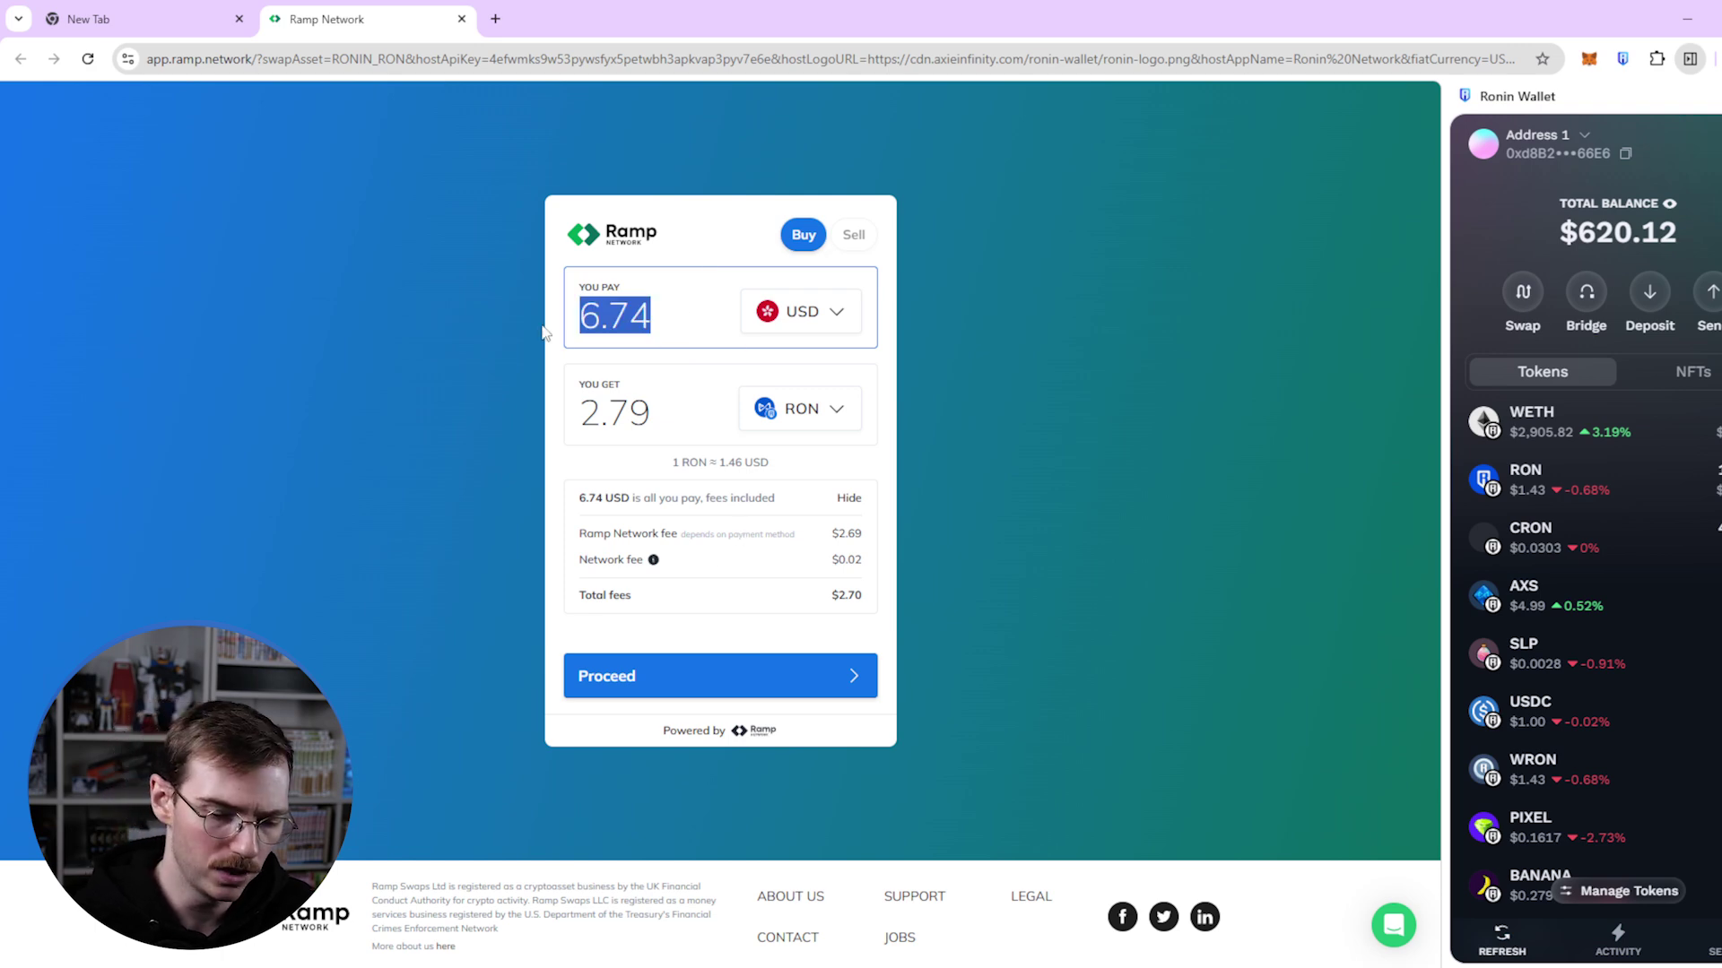
text(50)
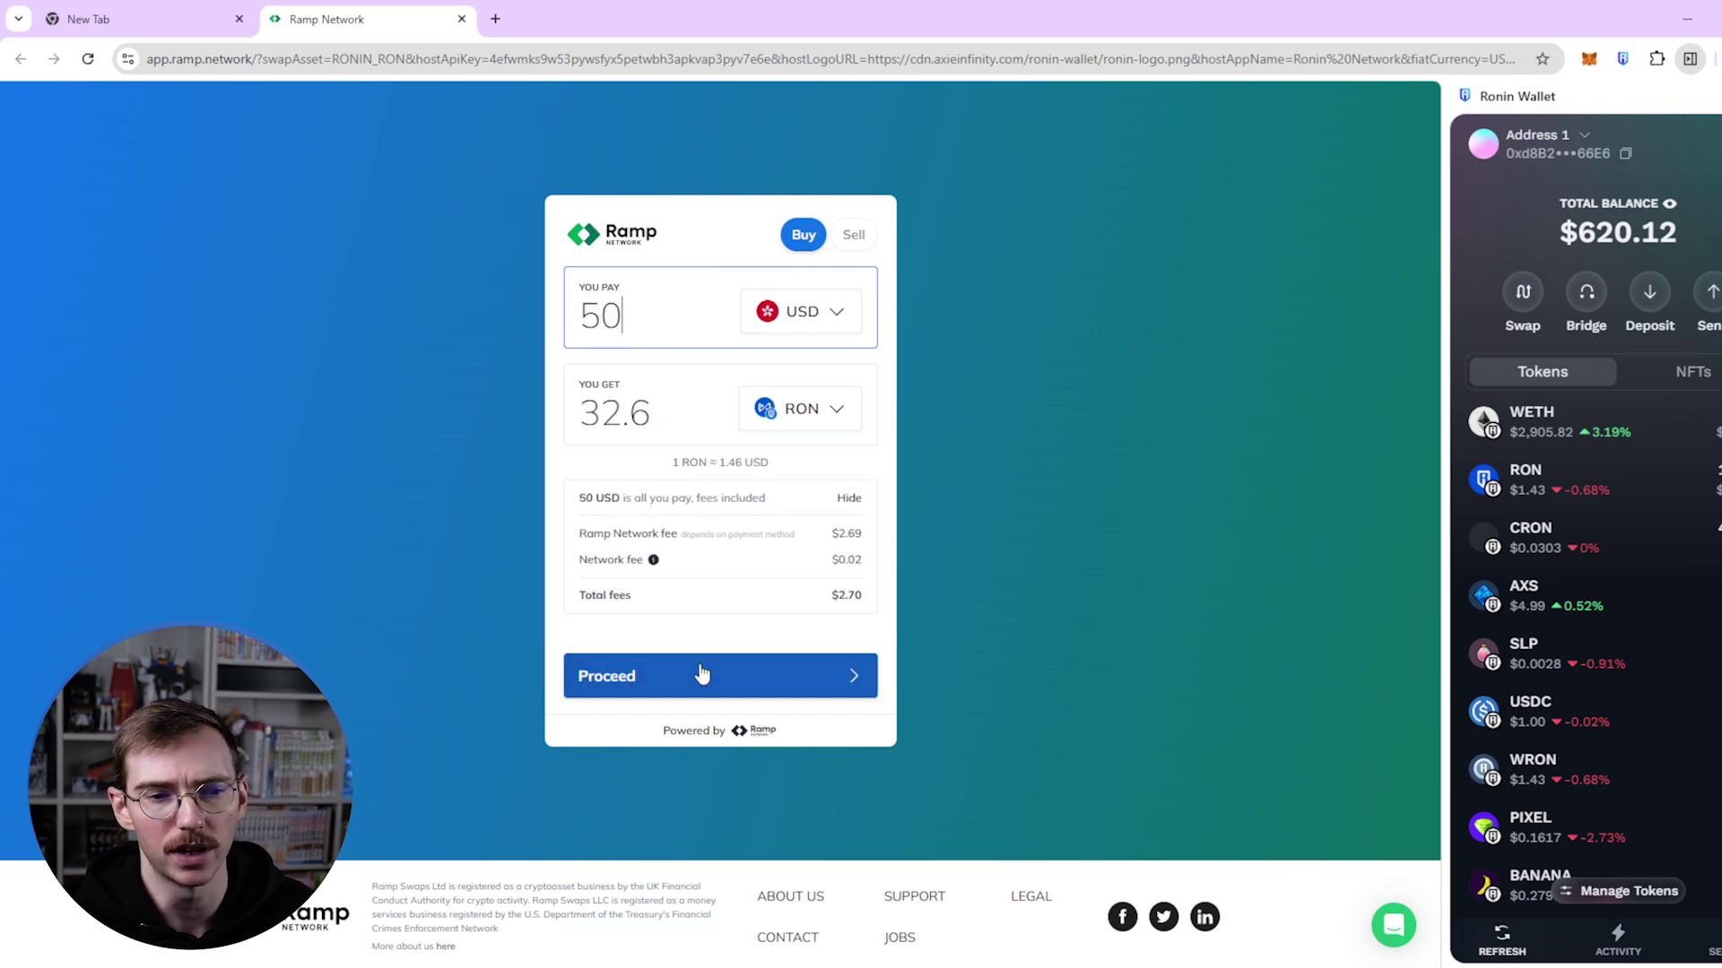
click(702, 674)
- Confirm the Ronin wallet address and Ramp account, then choose card payment
click(729, 696)
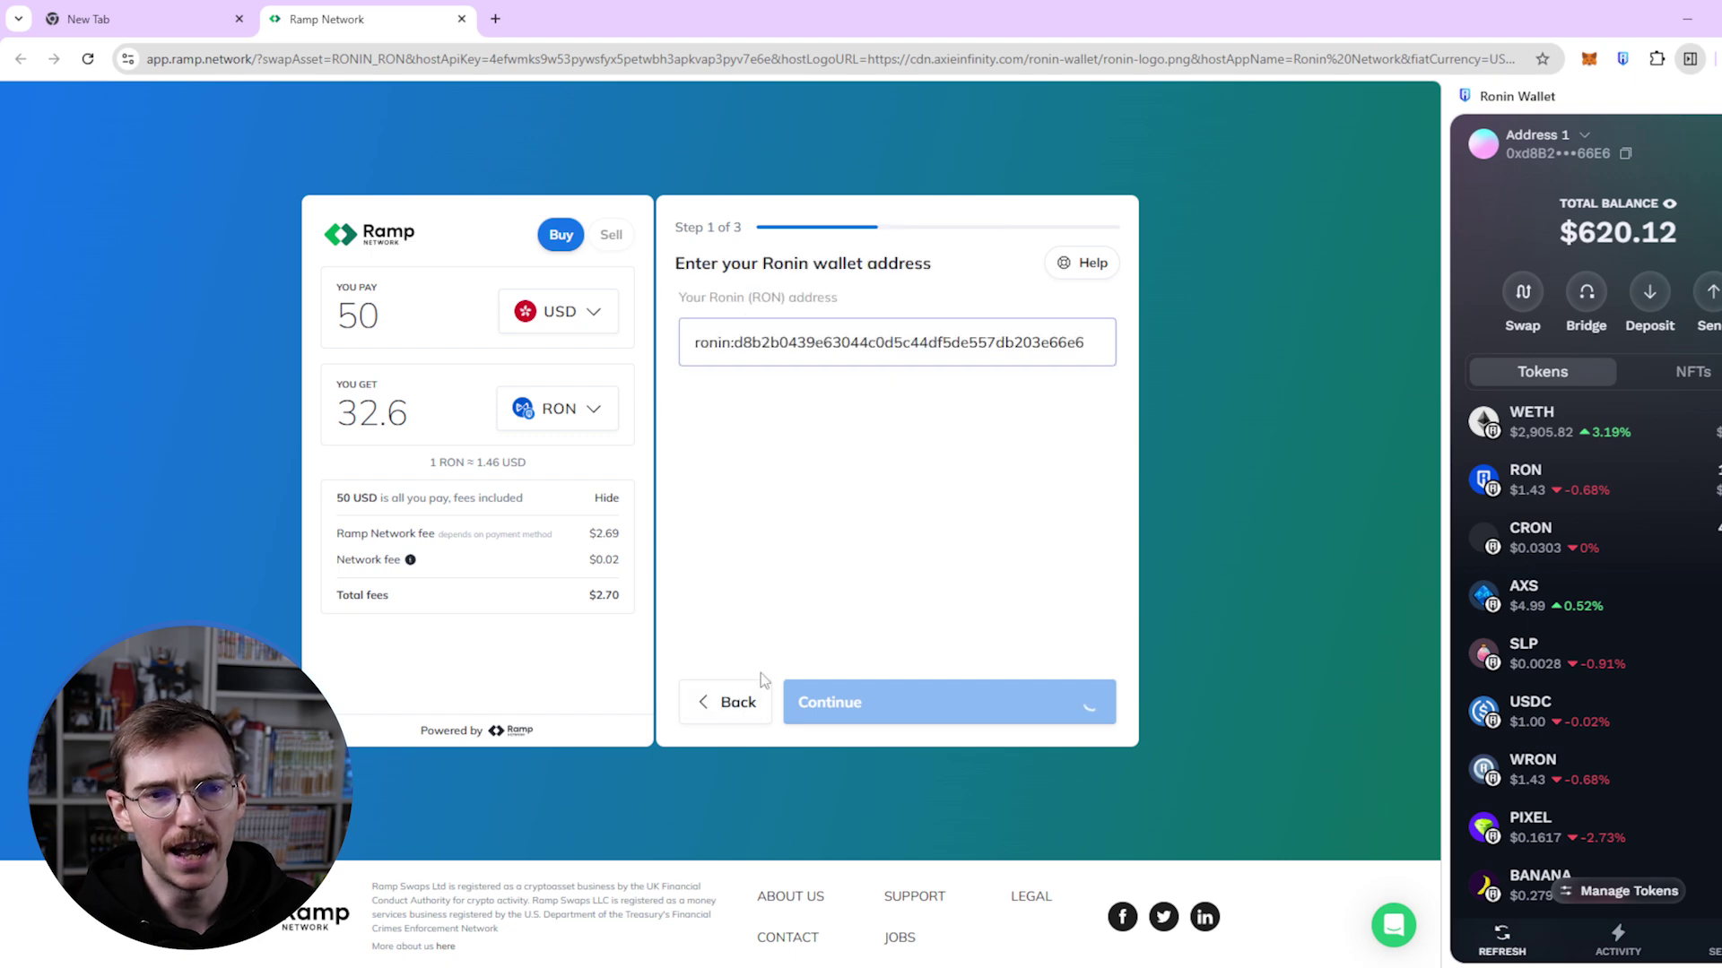
click(733, 702)
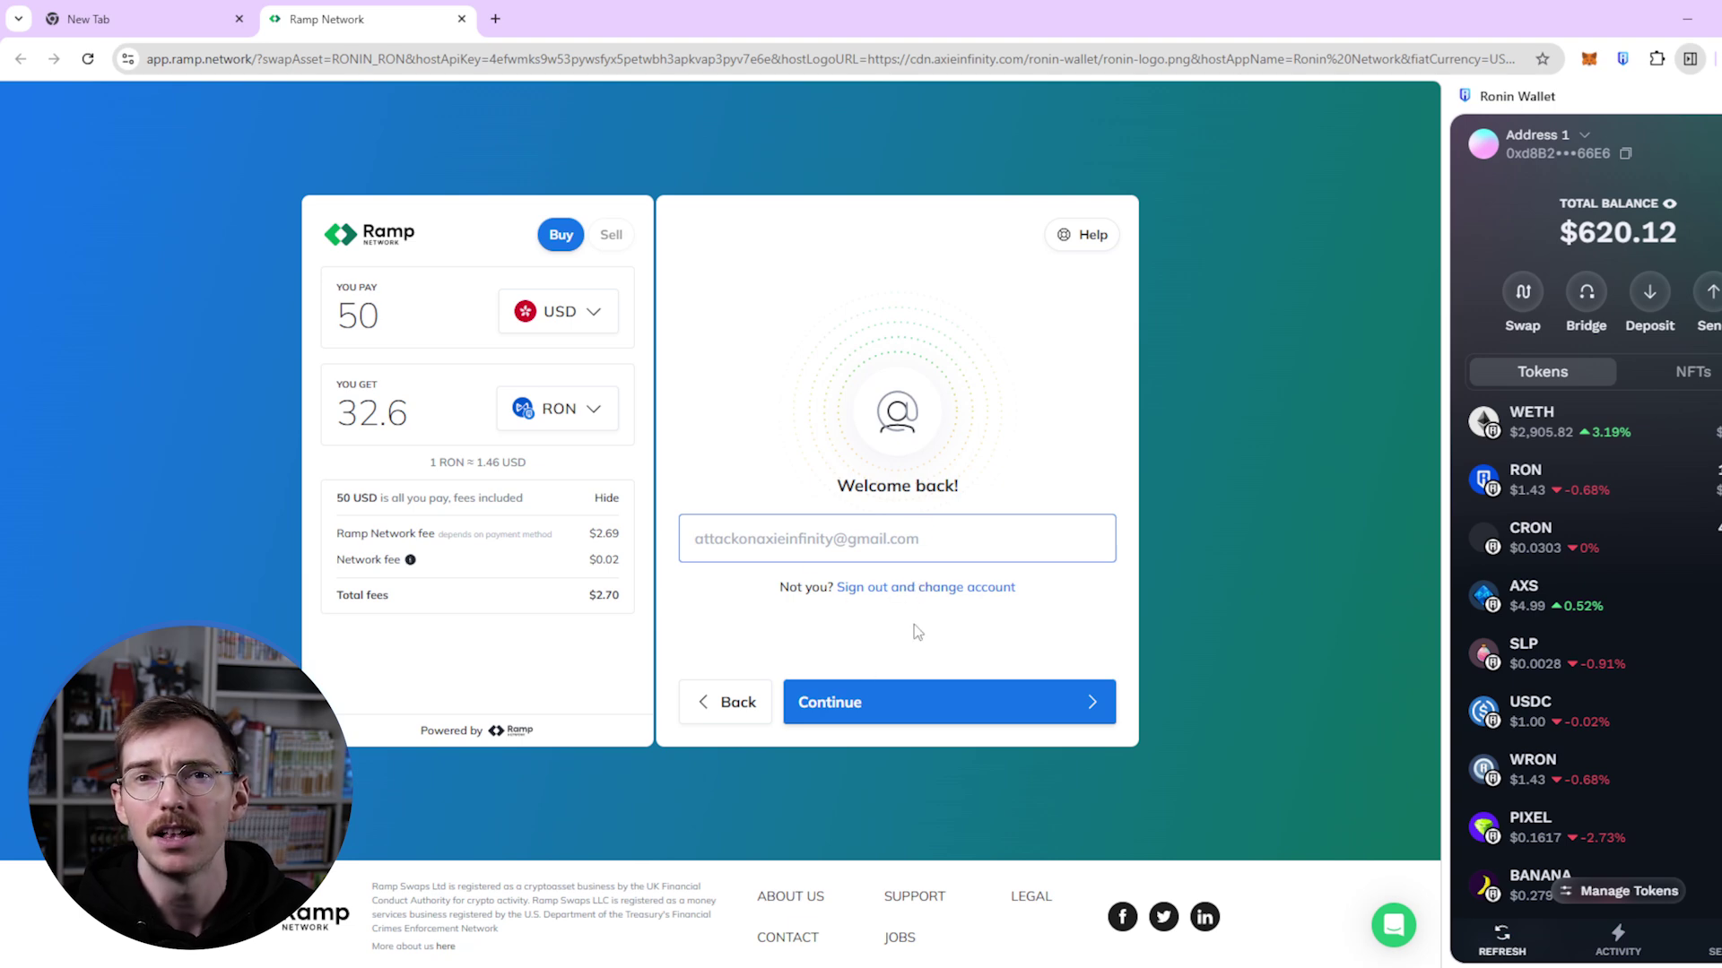
click(912, 683)
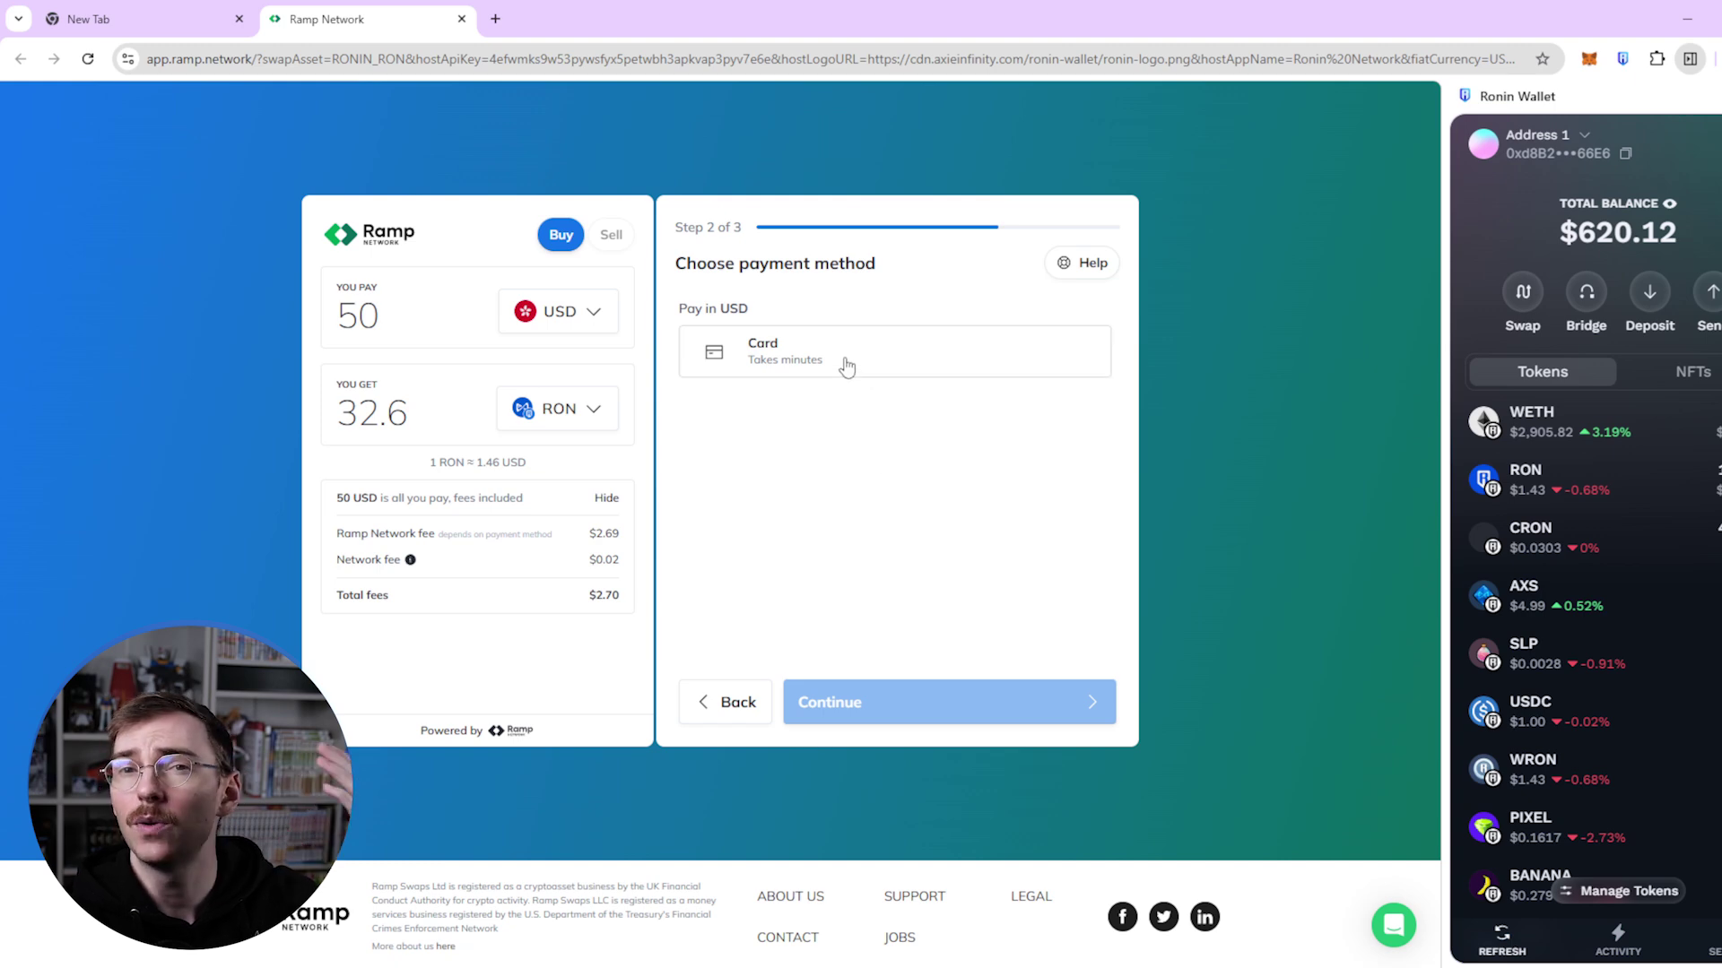
click(773, 371)
click(861, 704)
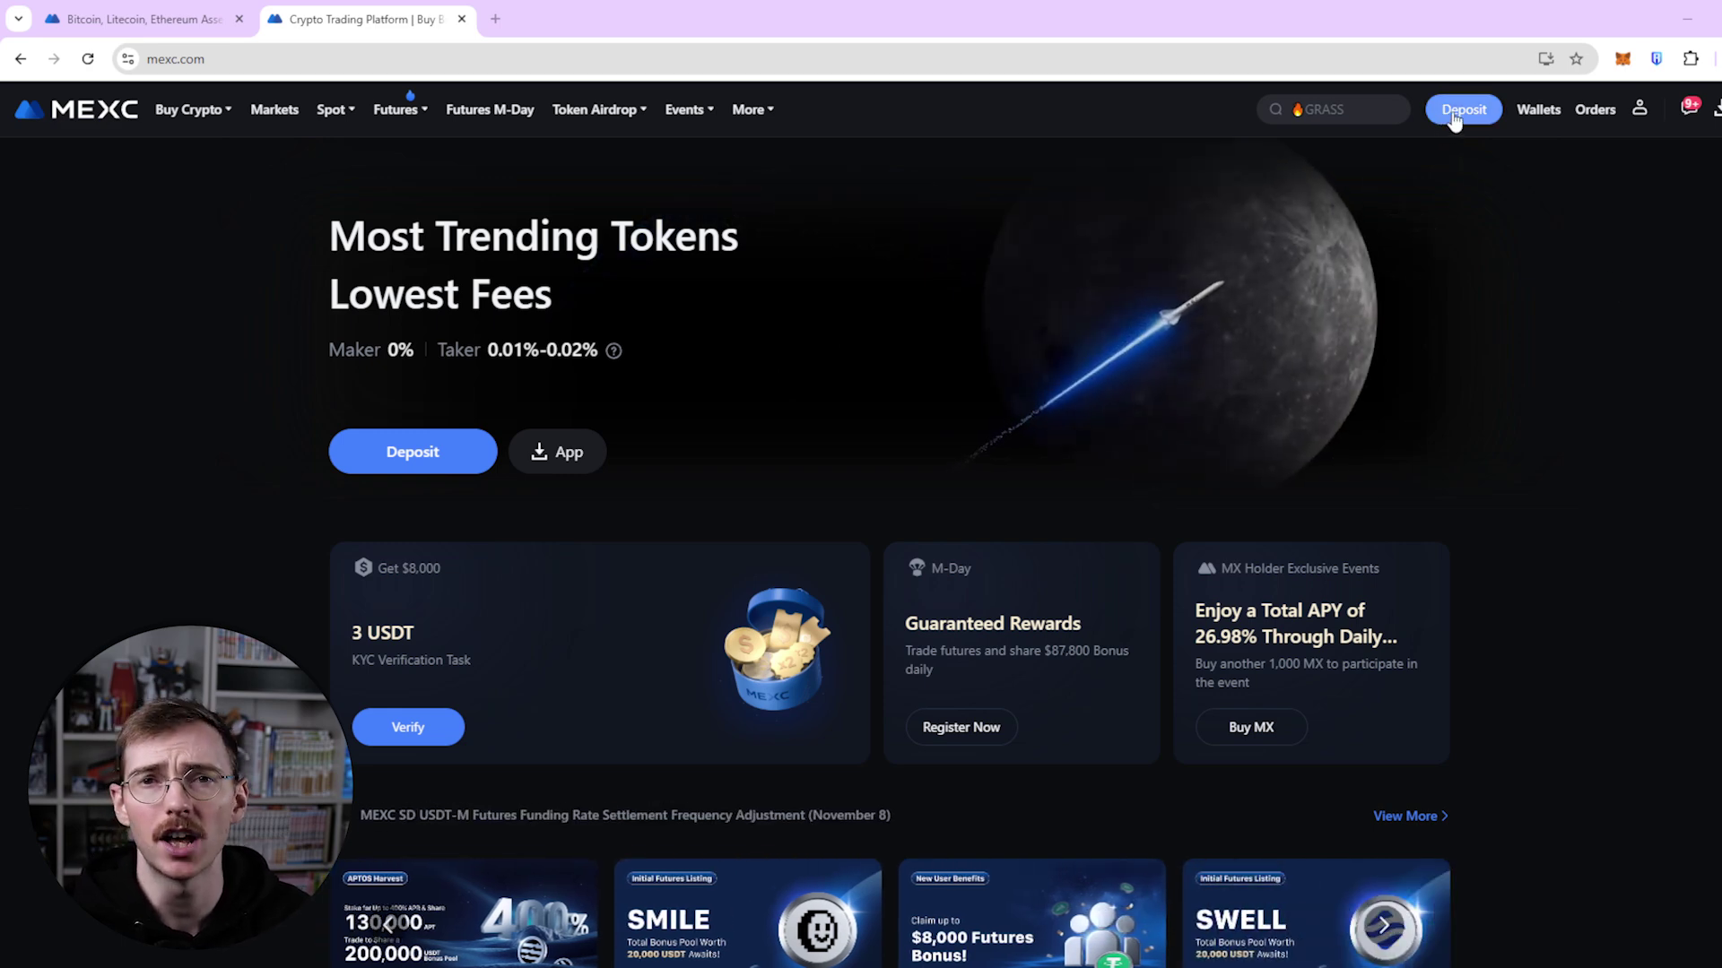
- Search MEXC for 'RON' and open the RON/USDT spot pair, priced at 1.418
click(1455, 114)
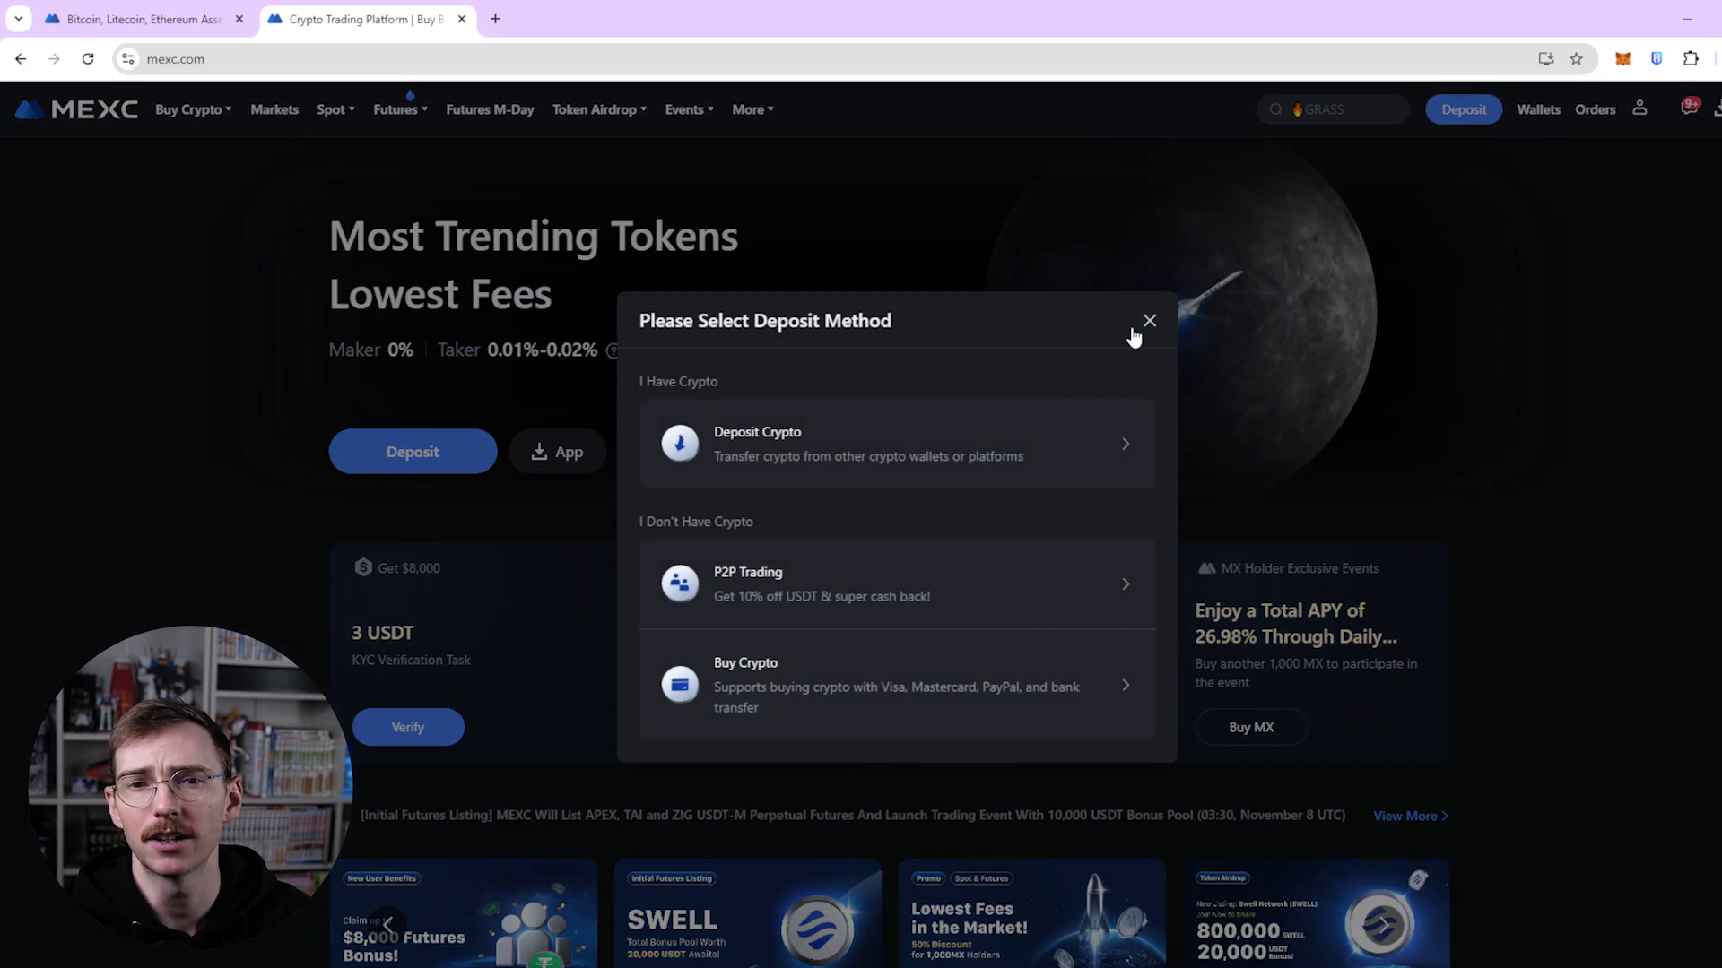
click(1149, 321)
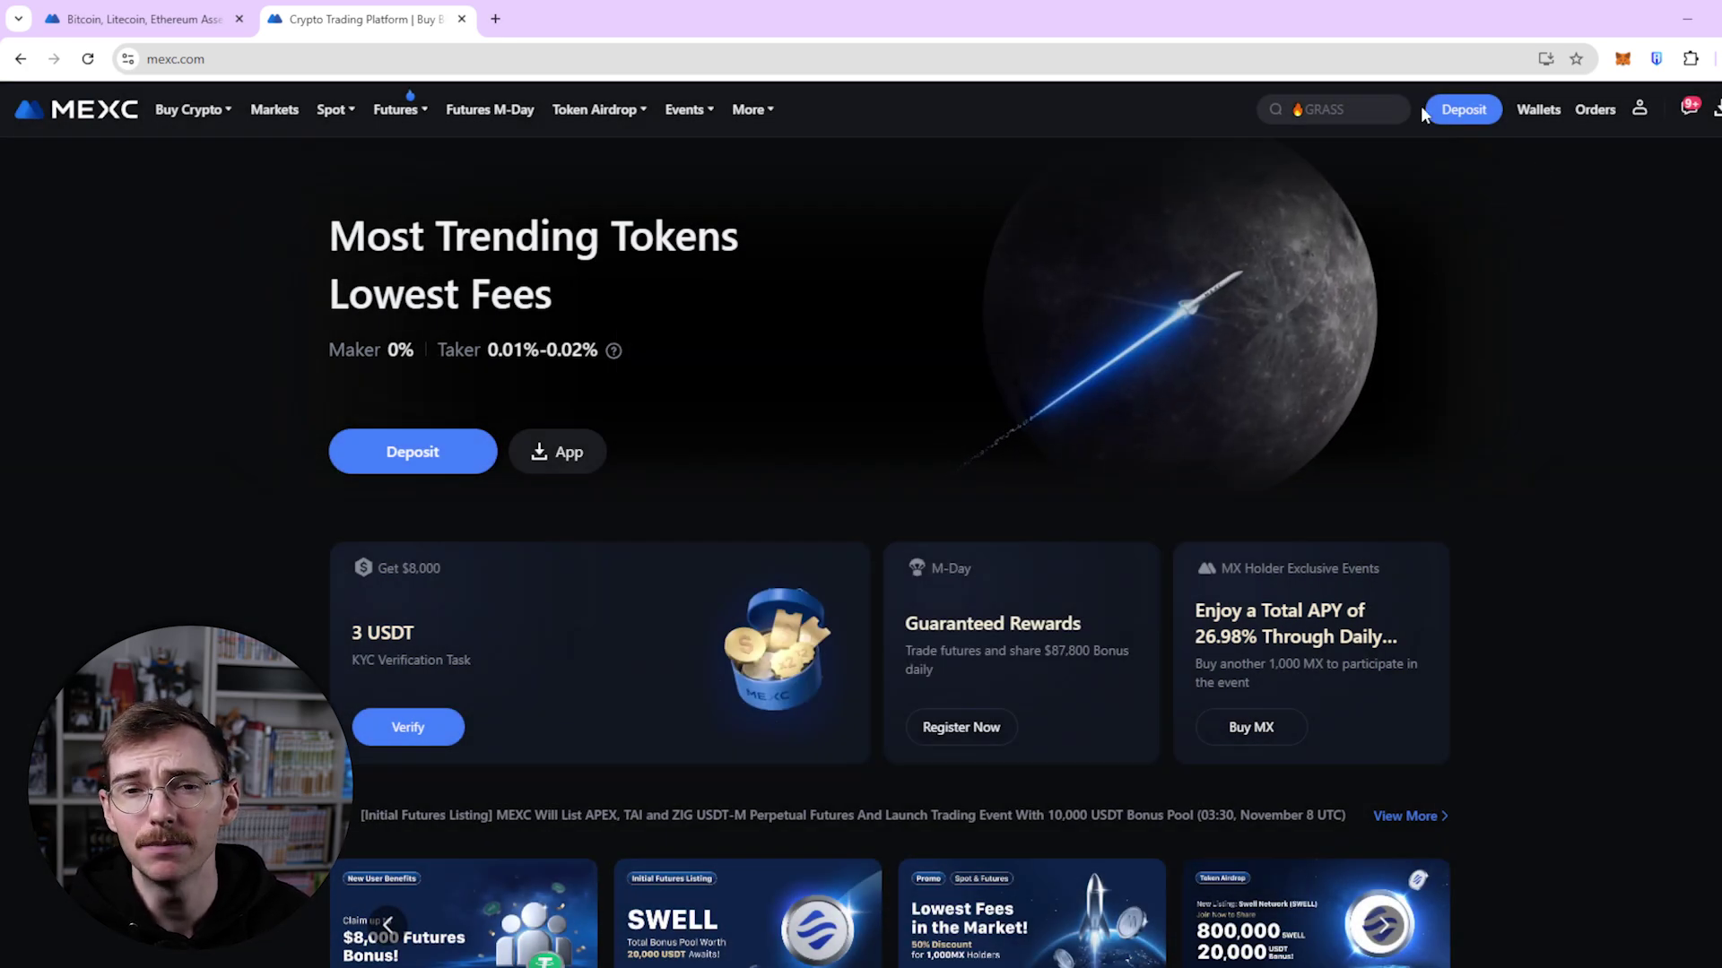
click(1370, 110)
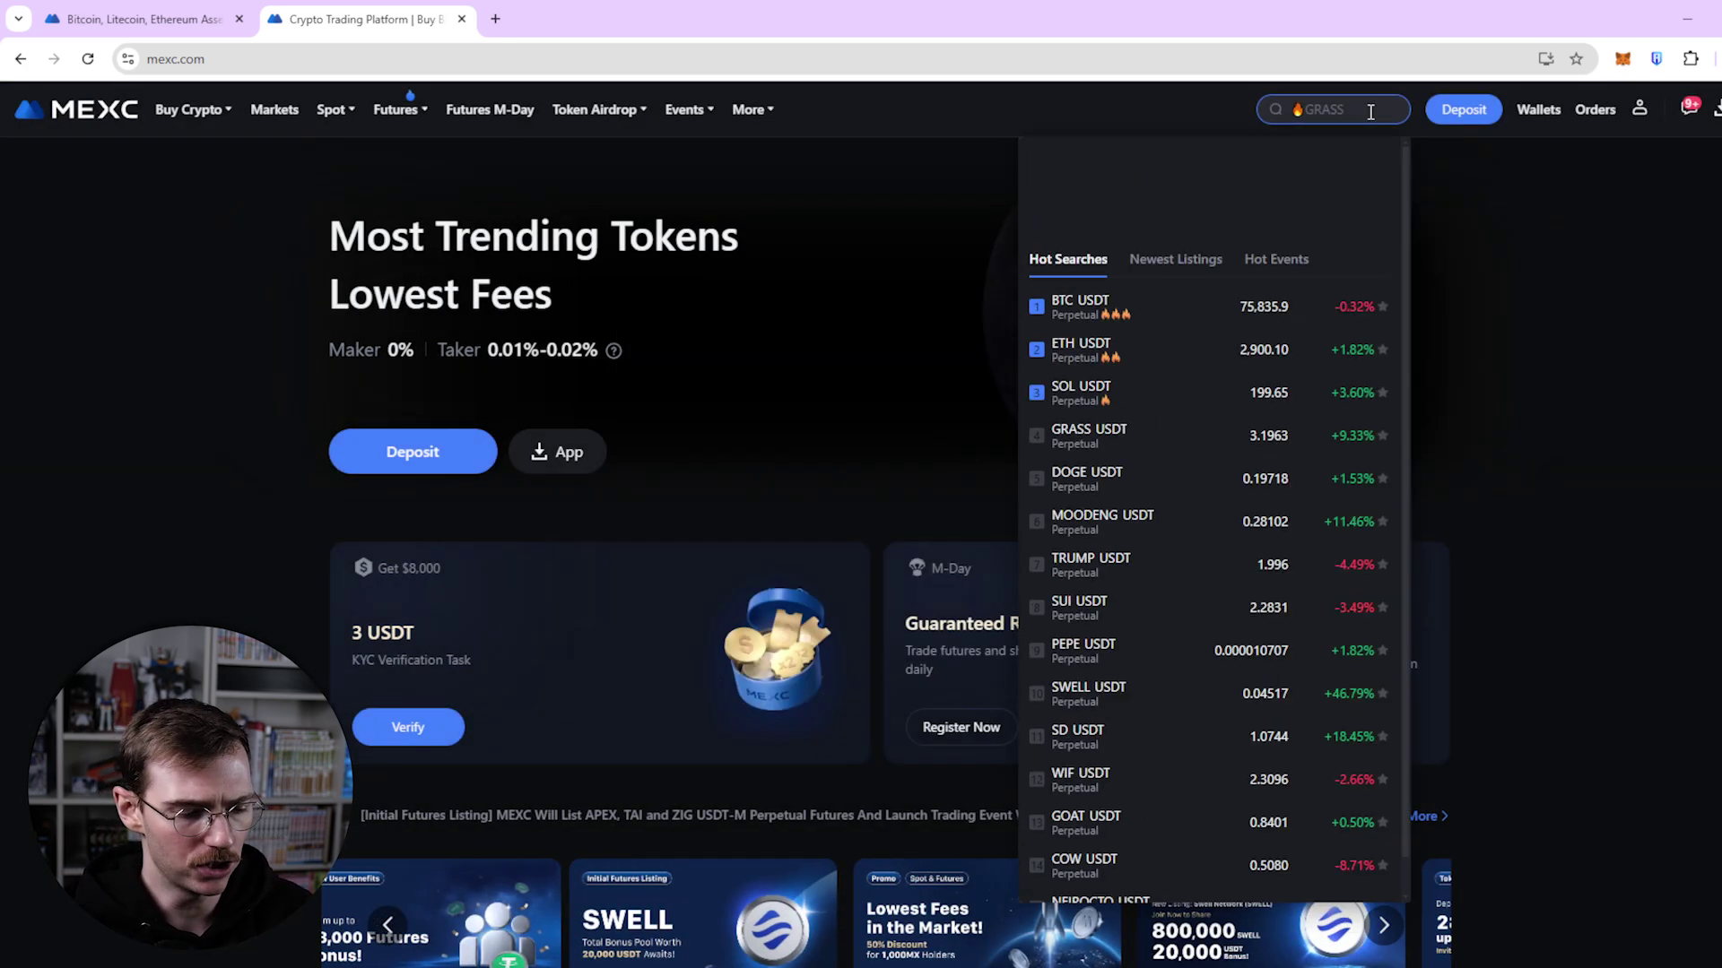
text(RON)
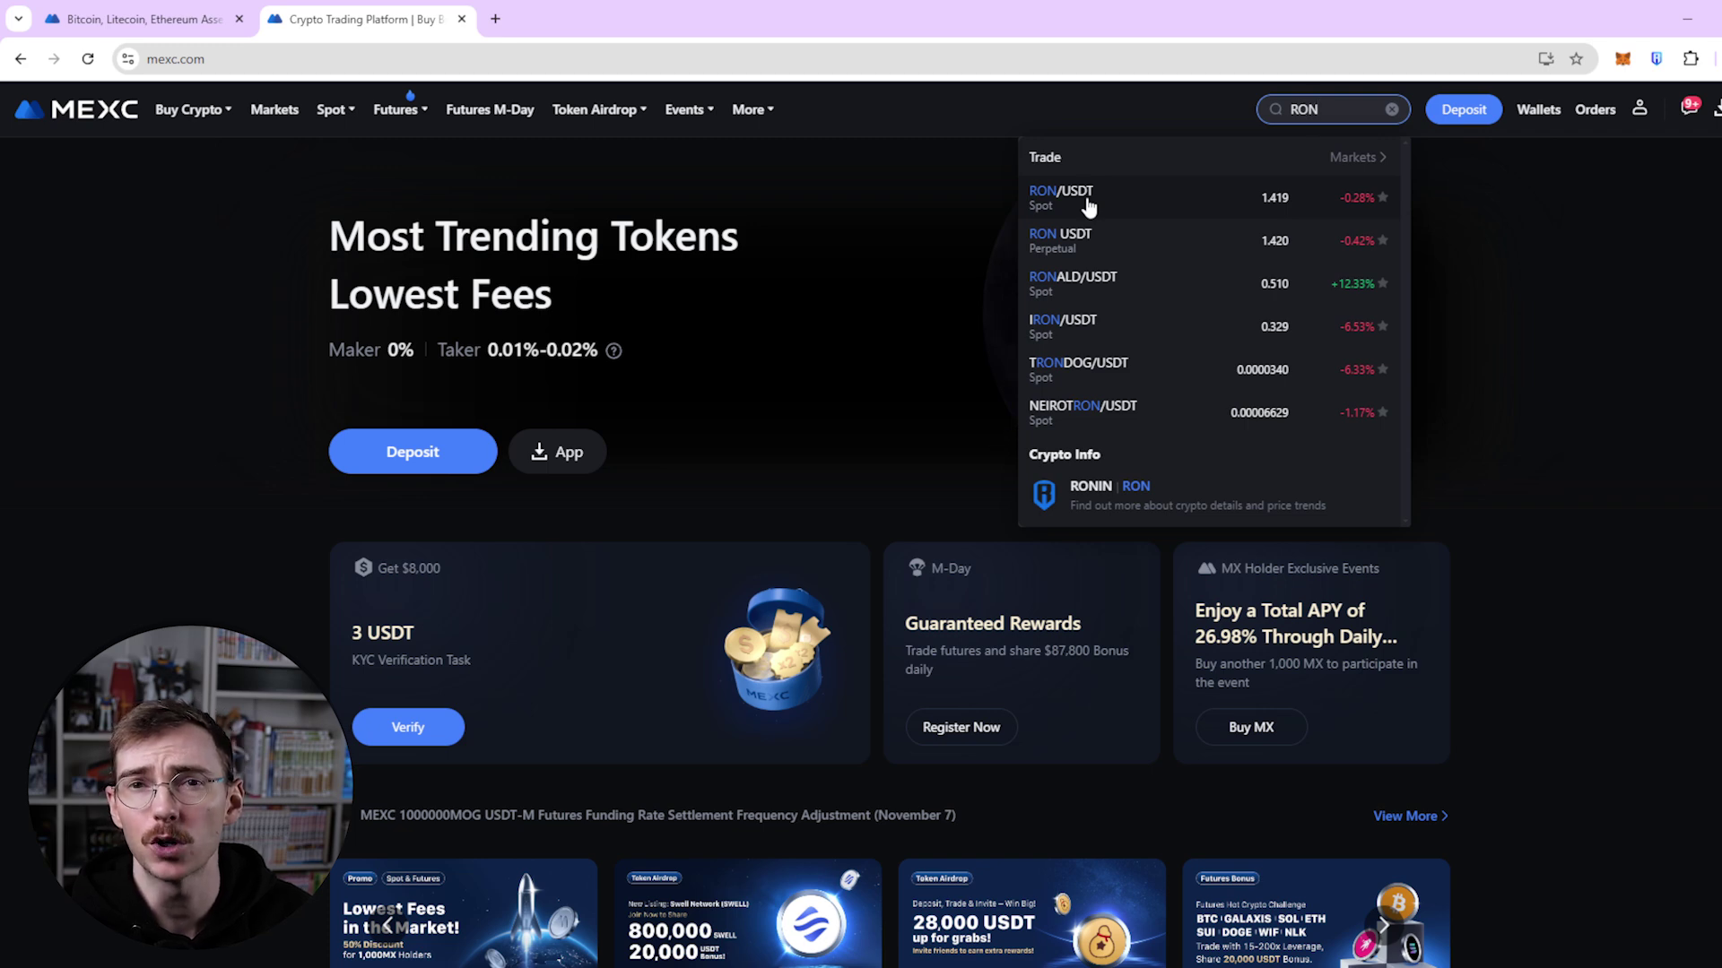
double_click(1304, 110)
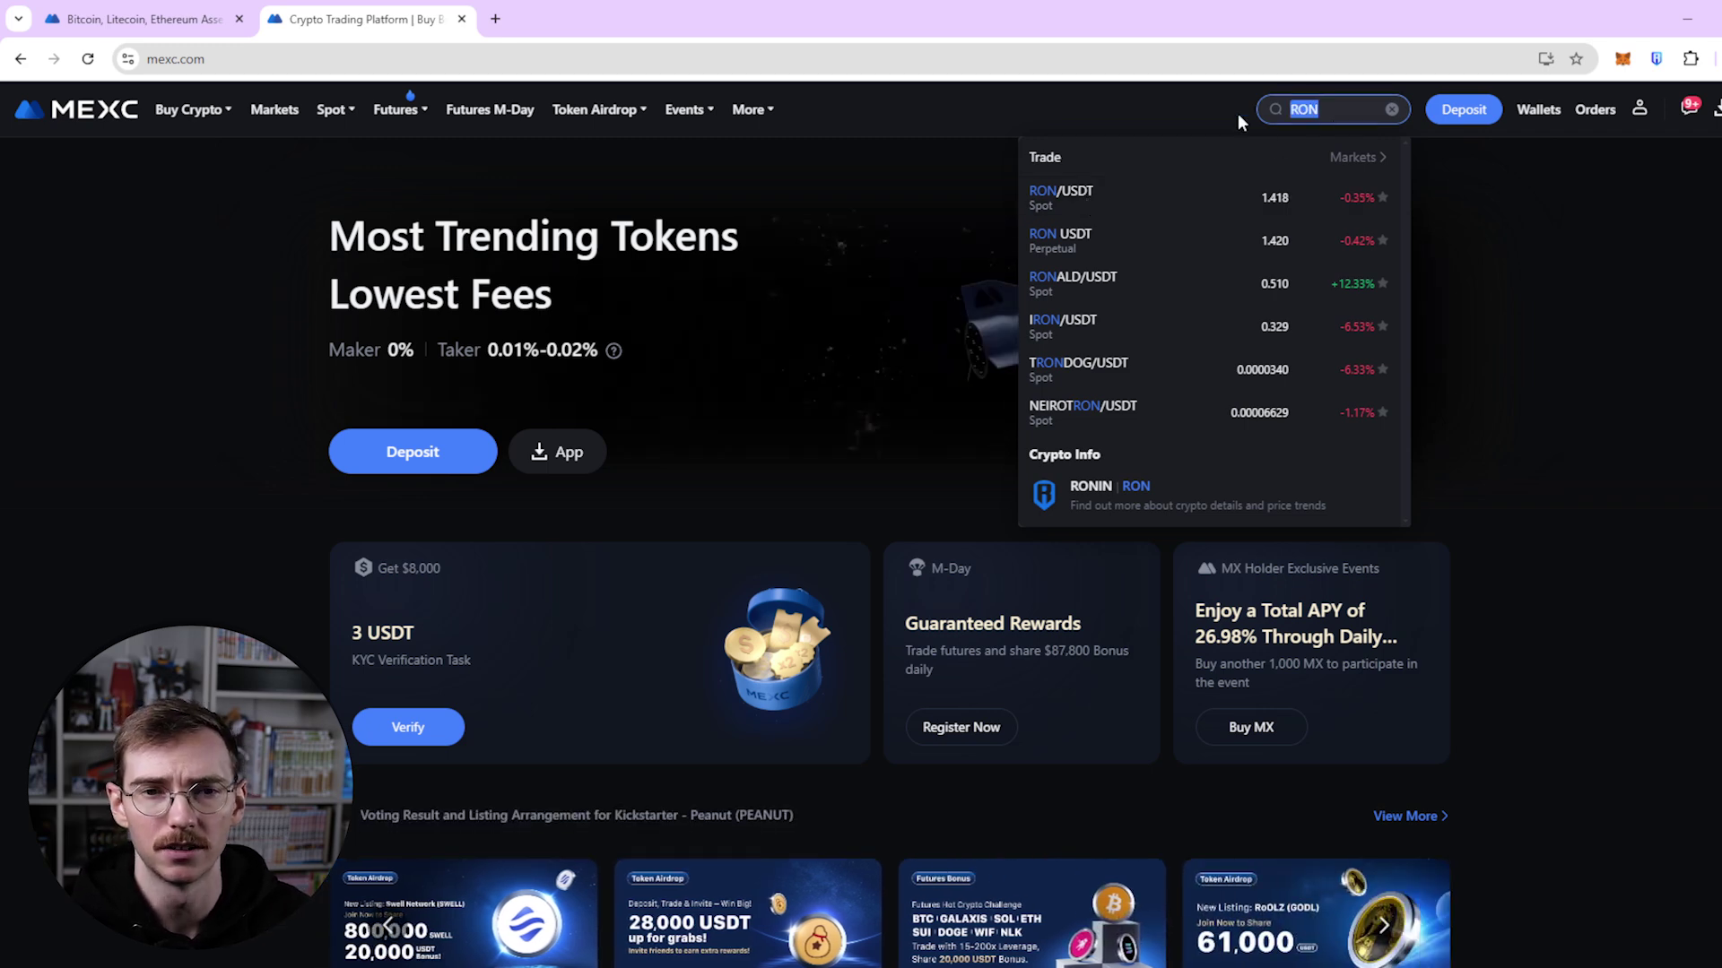
click(1115, 192)
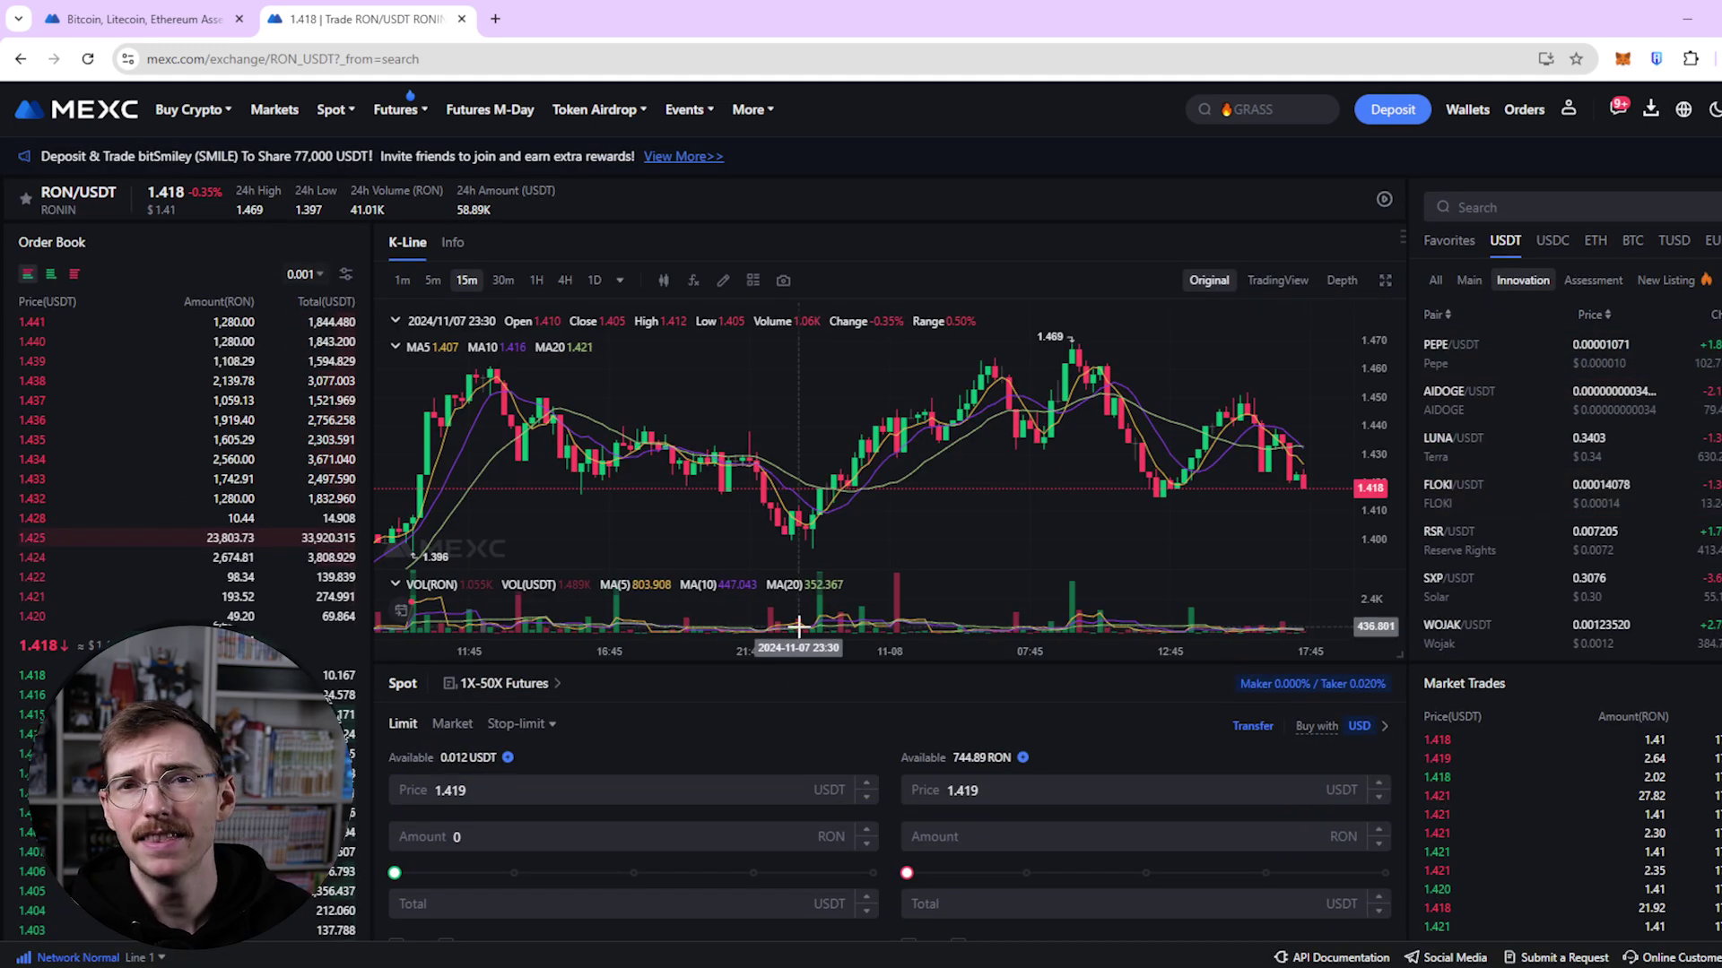
- Try Market then Limit on the RON/USDT order form, leaving Limit at 1.419 USDT
scroll(643, 841, down, 2)
scroll(644, 841, up, 2)
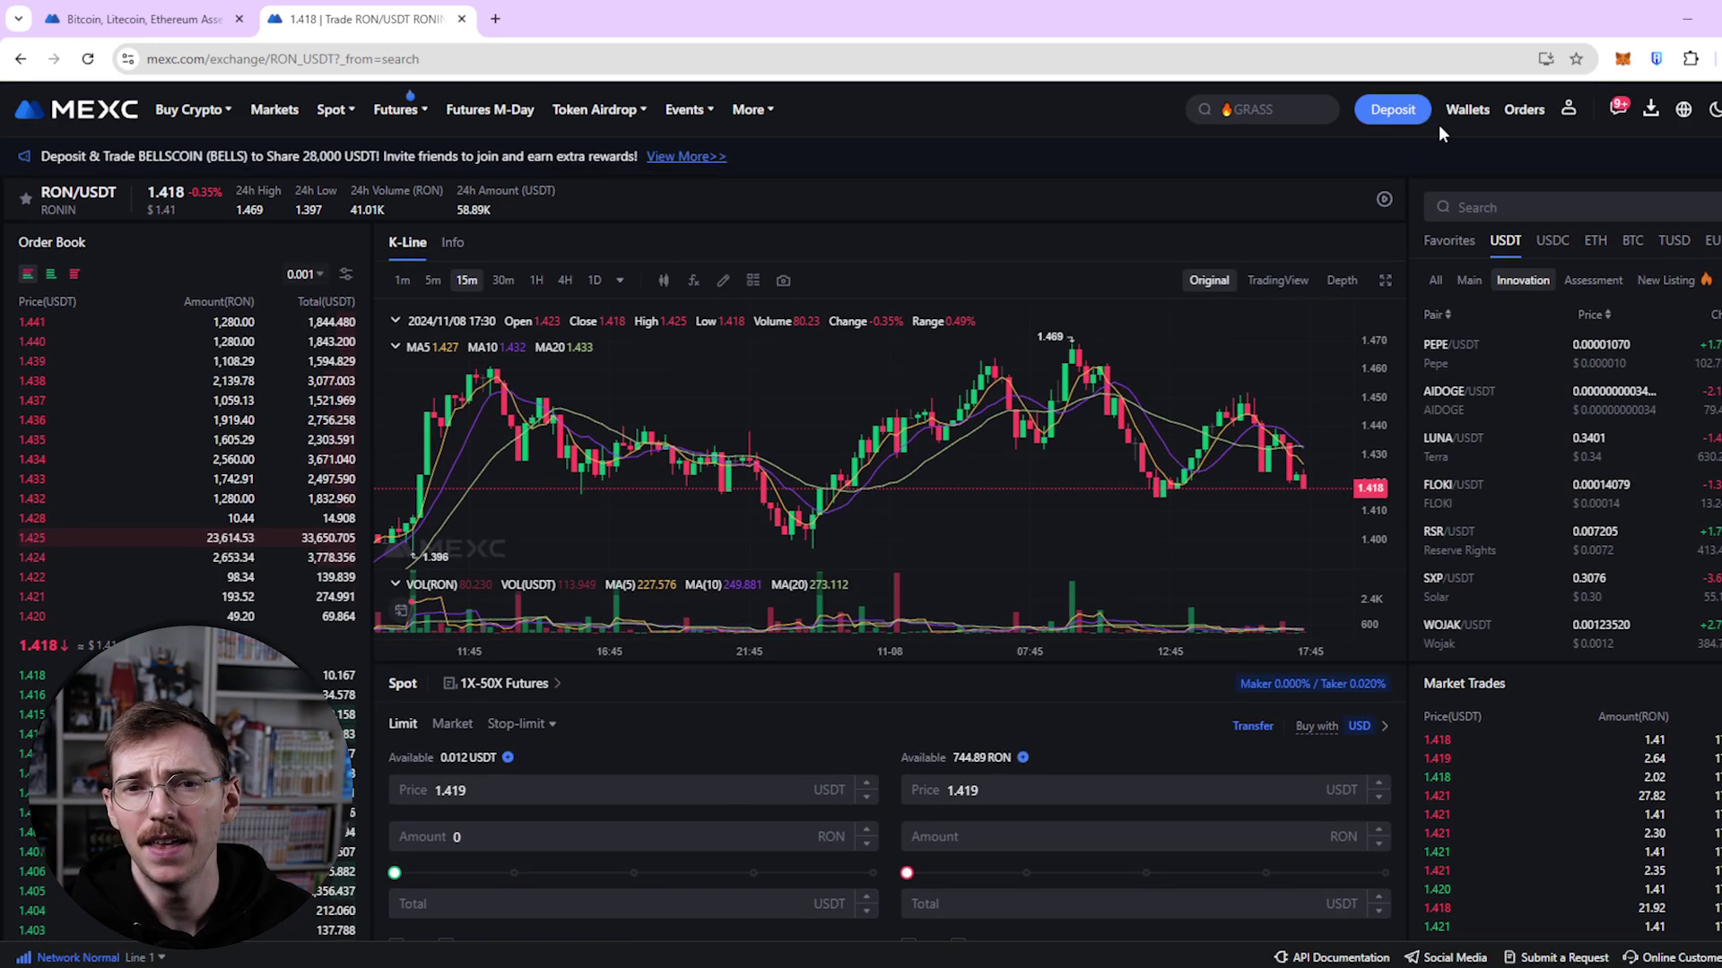
scroll(799, 504, down, 2)
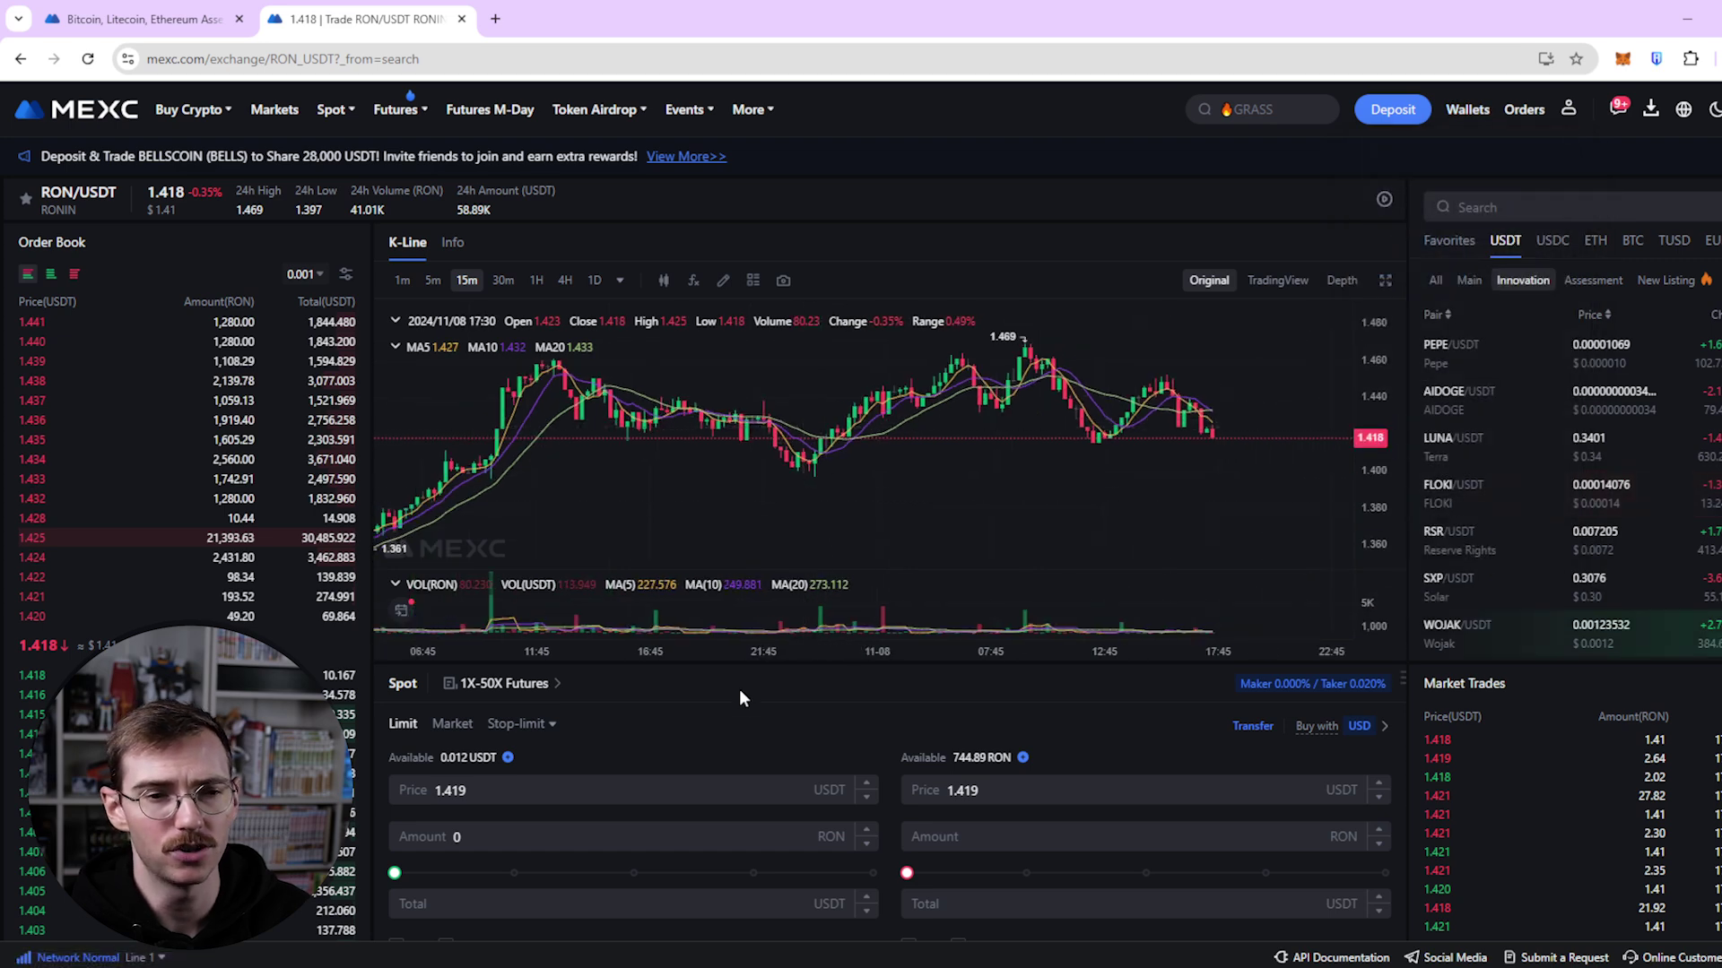
scroll(755, 743, down, 1)
click(755, 742)
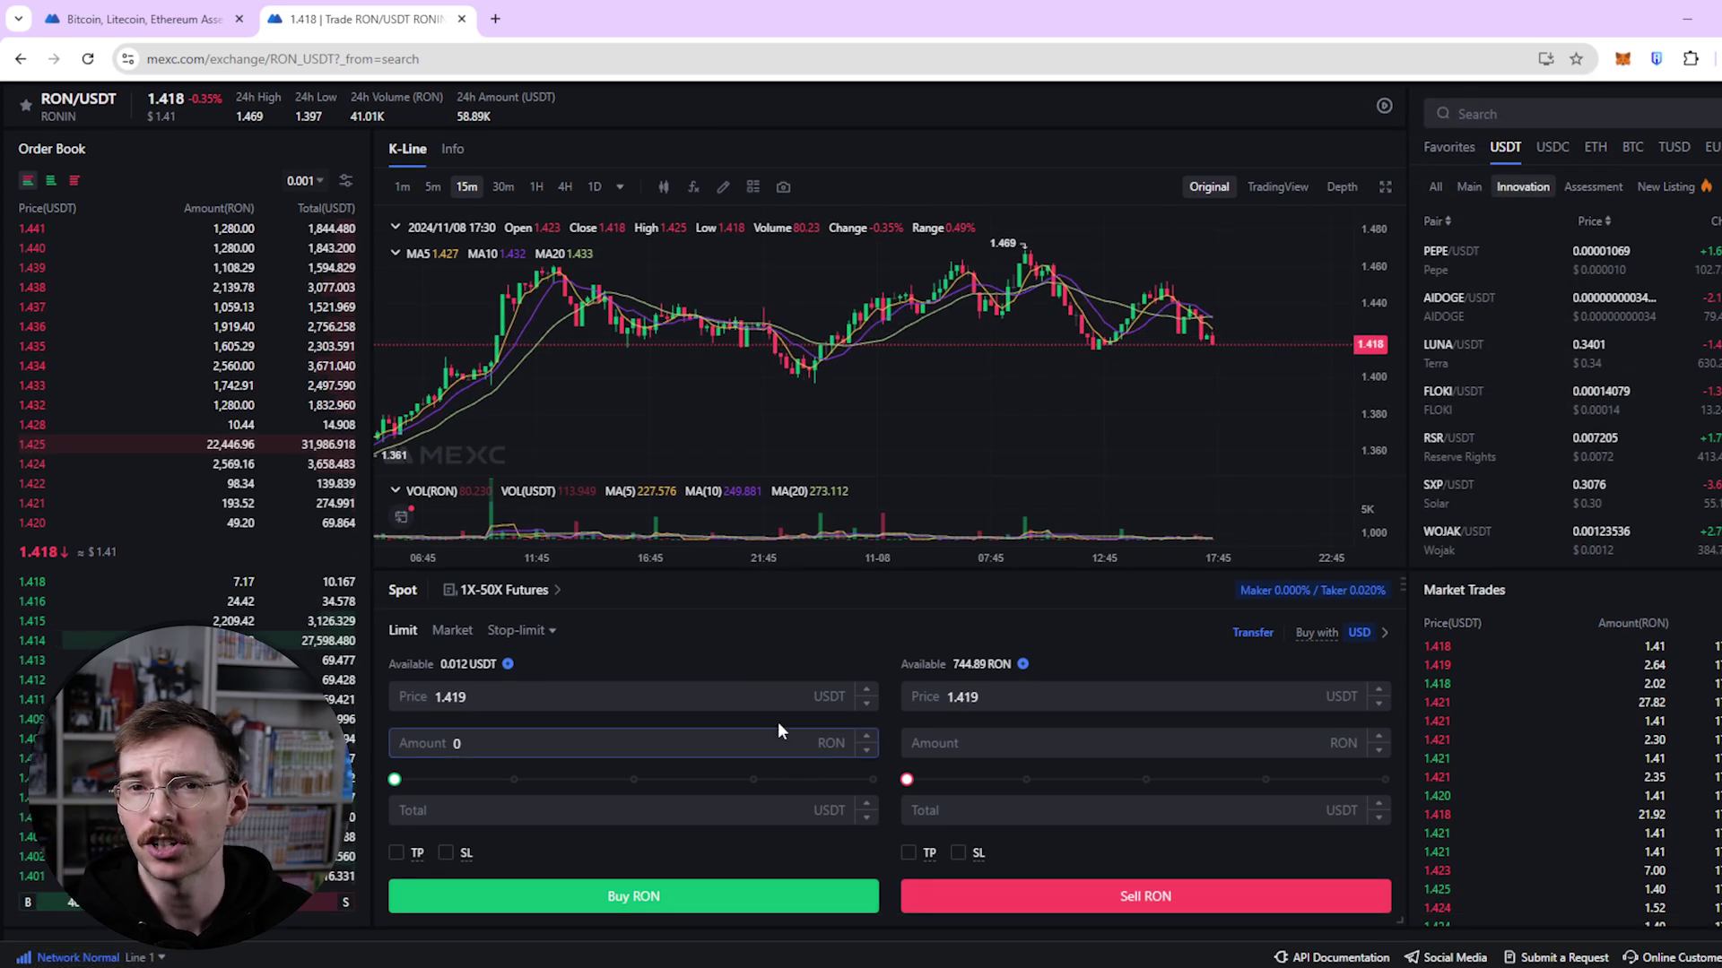
scroll(588, 635, down, 1)
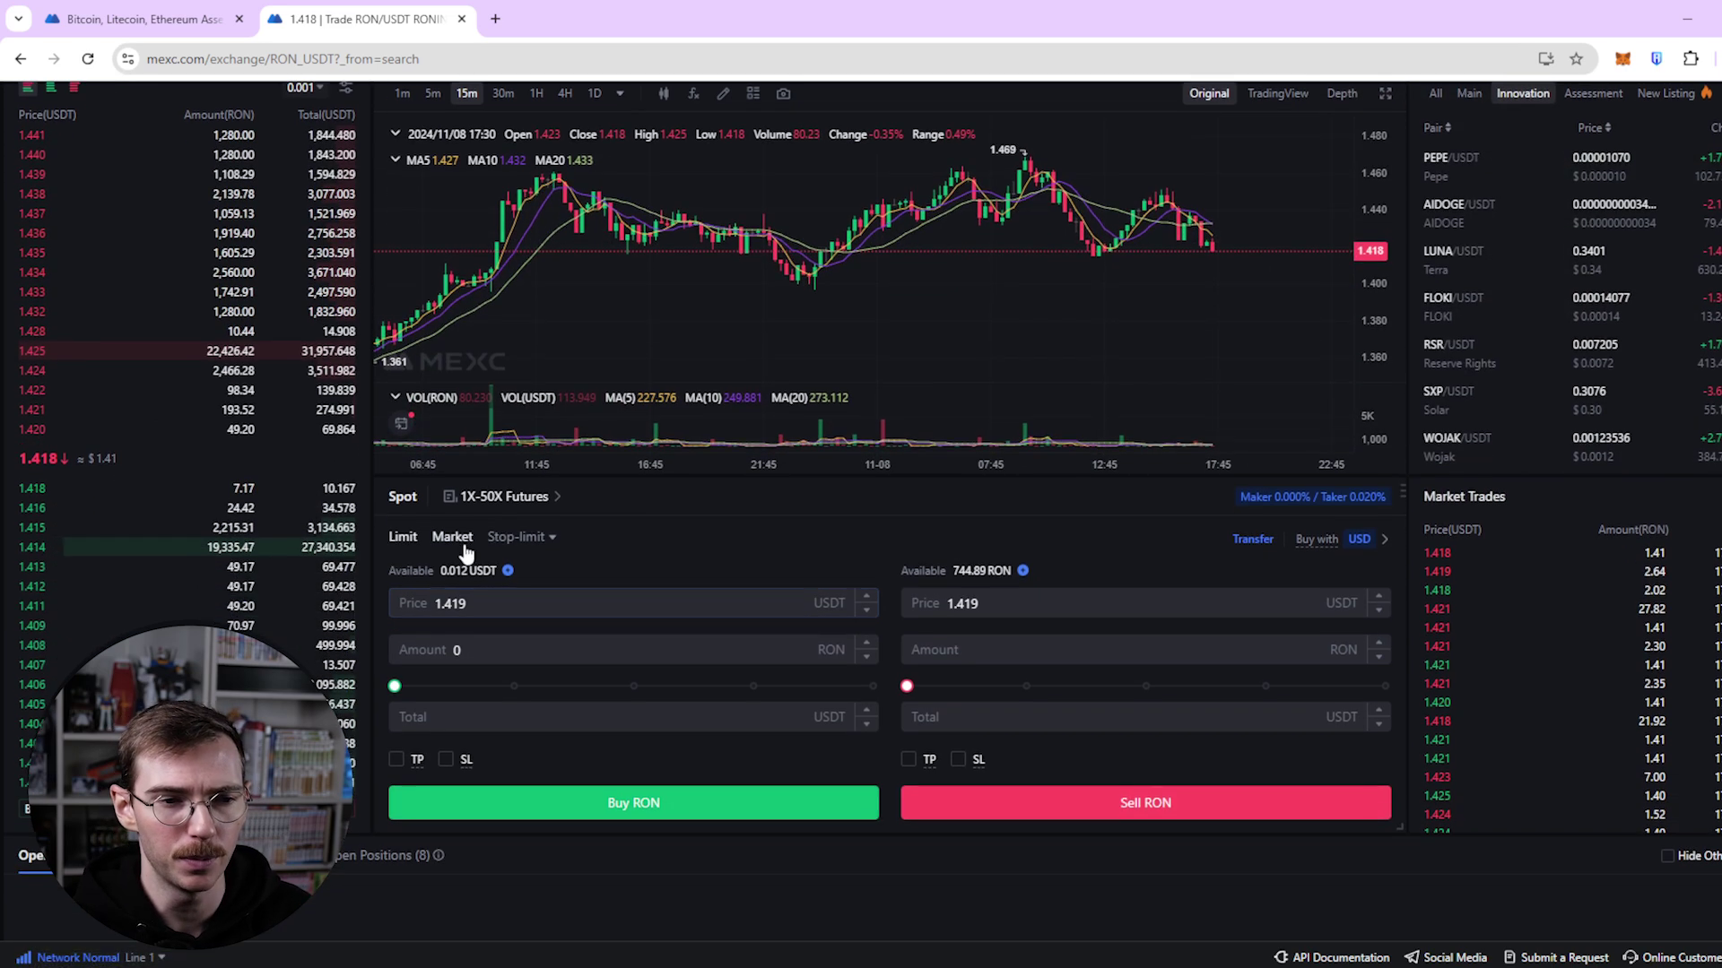
click(453, 542)
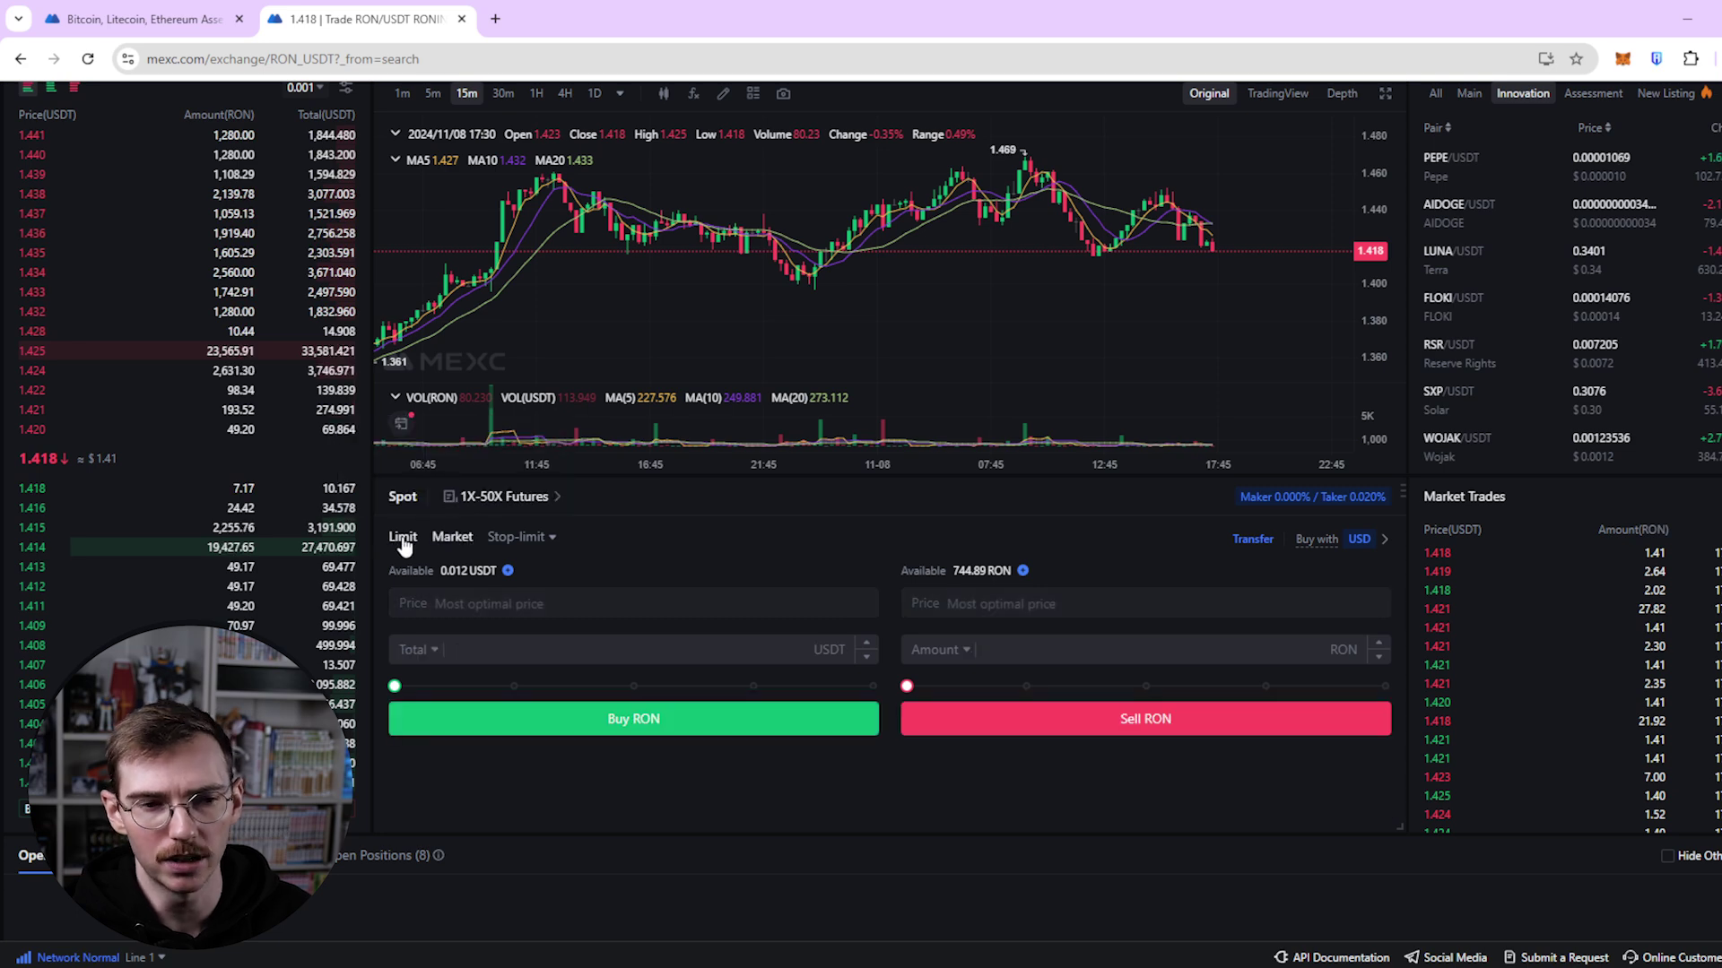
click(403, 541)
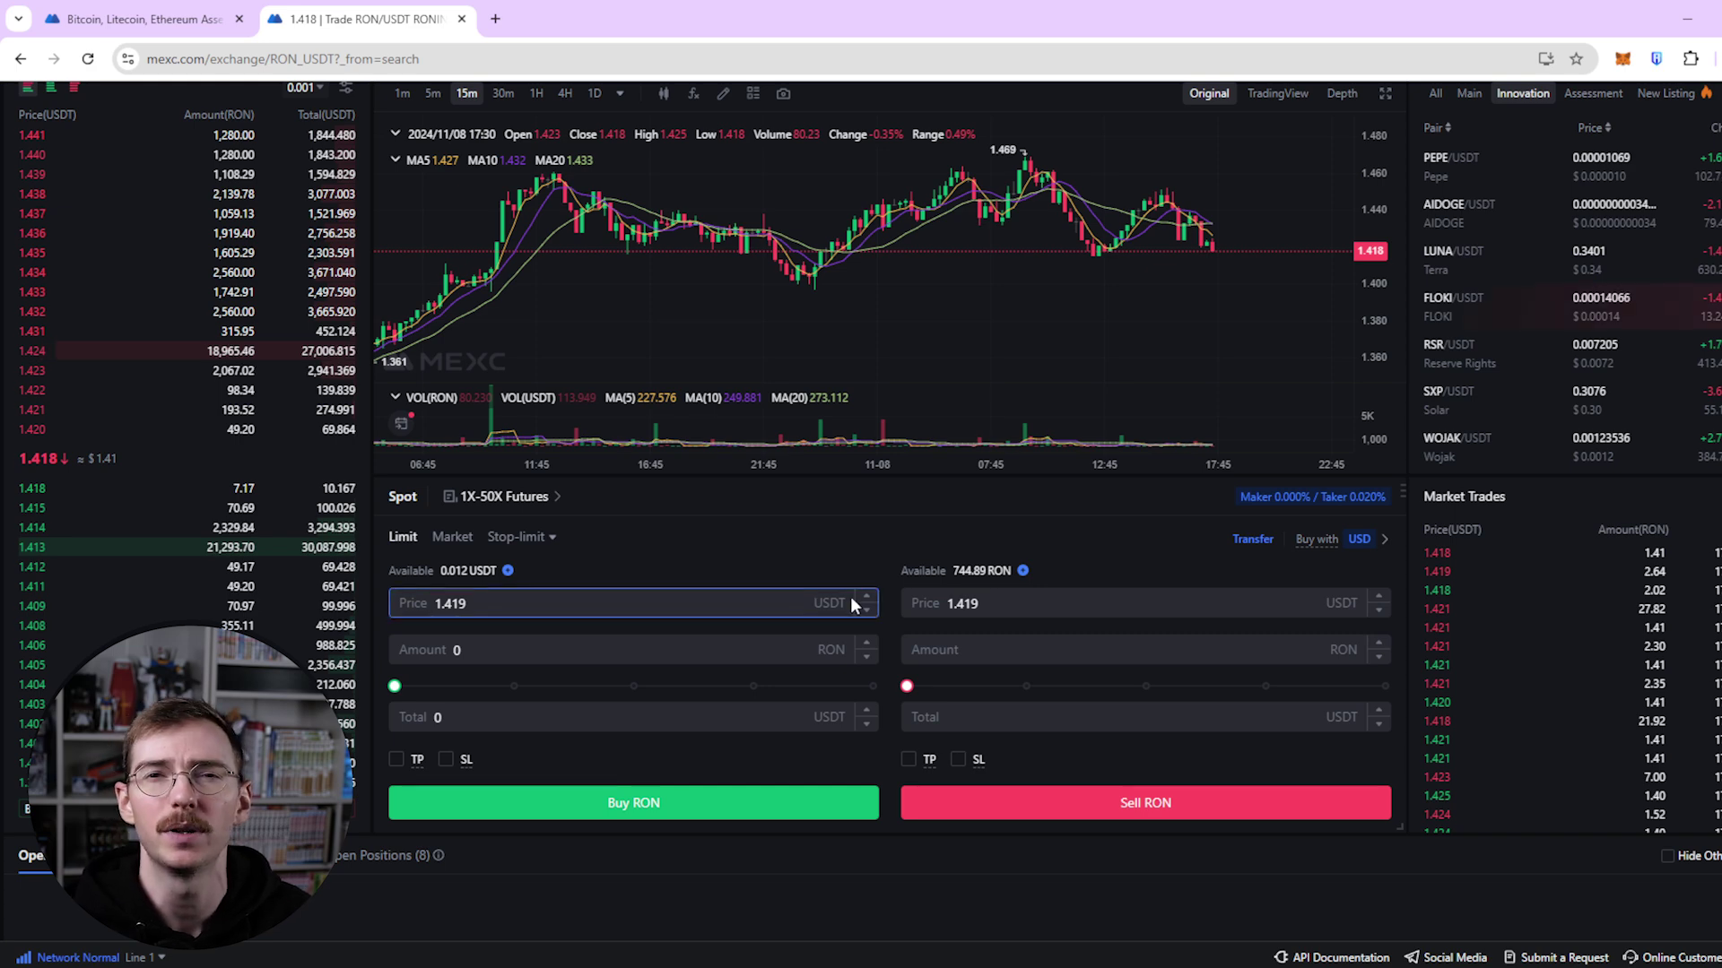
scroll(850, 596, up, 2)
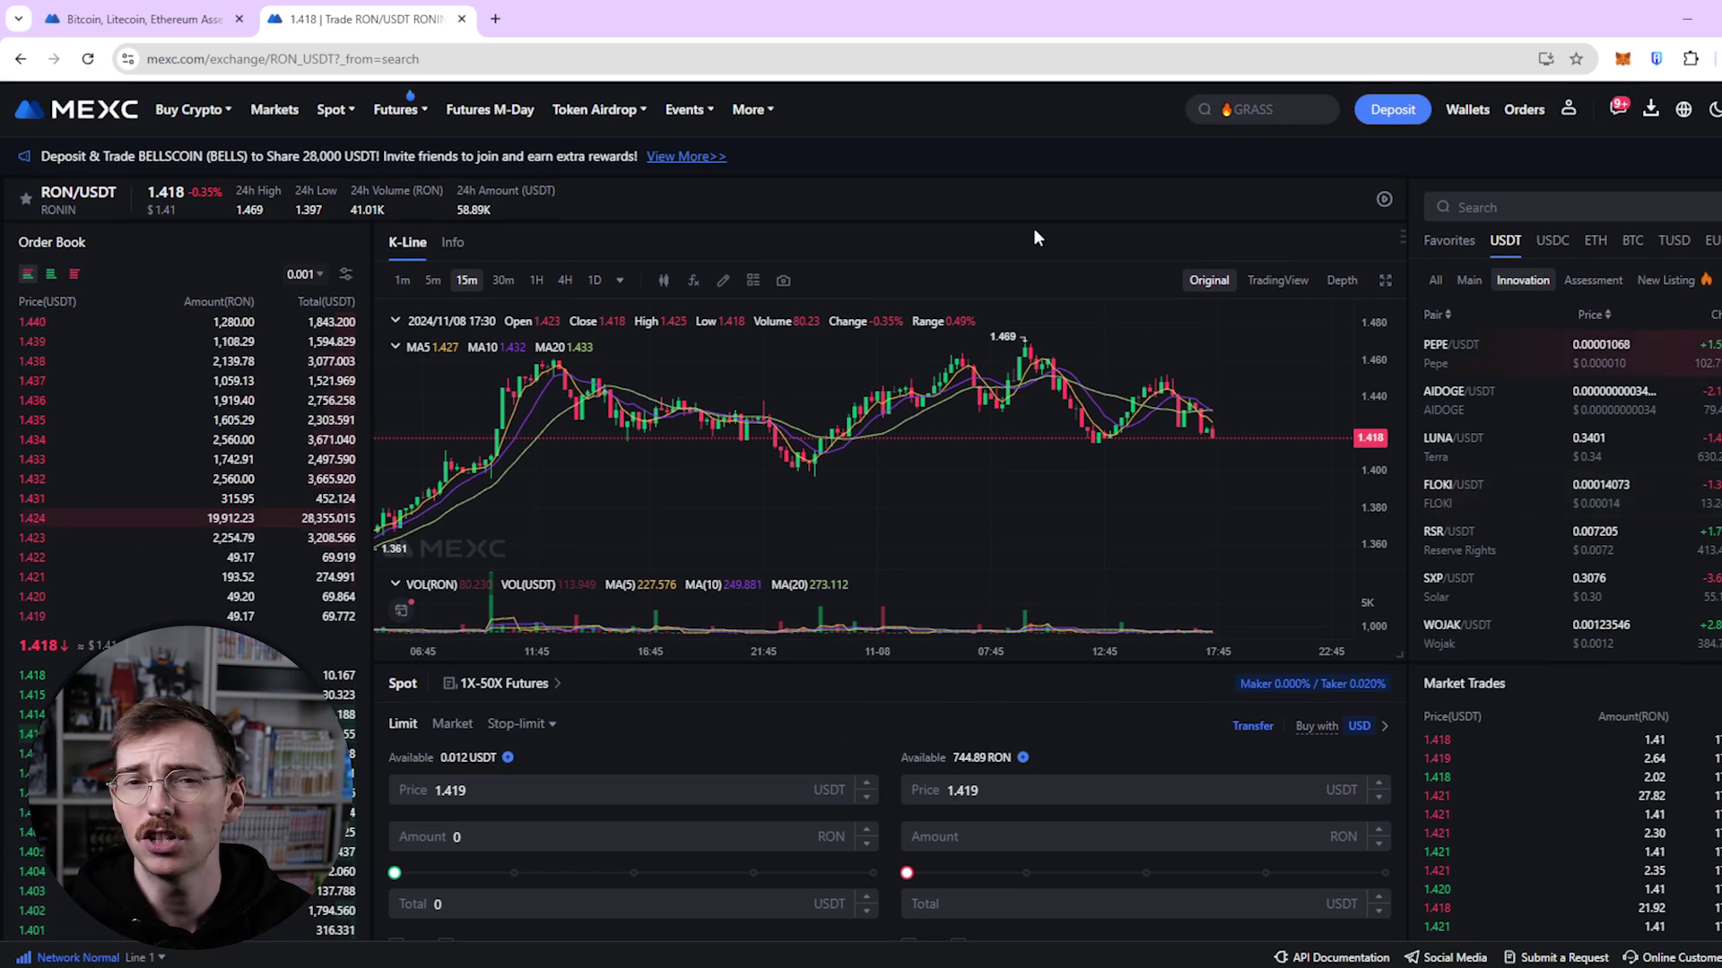
mouse_move(1470, 115)
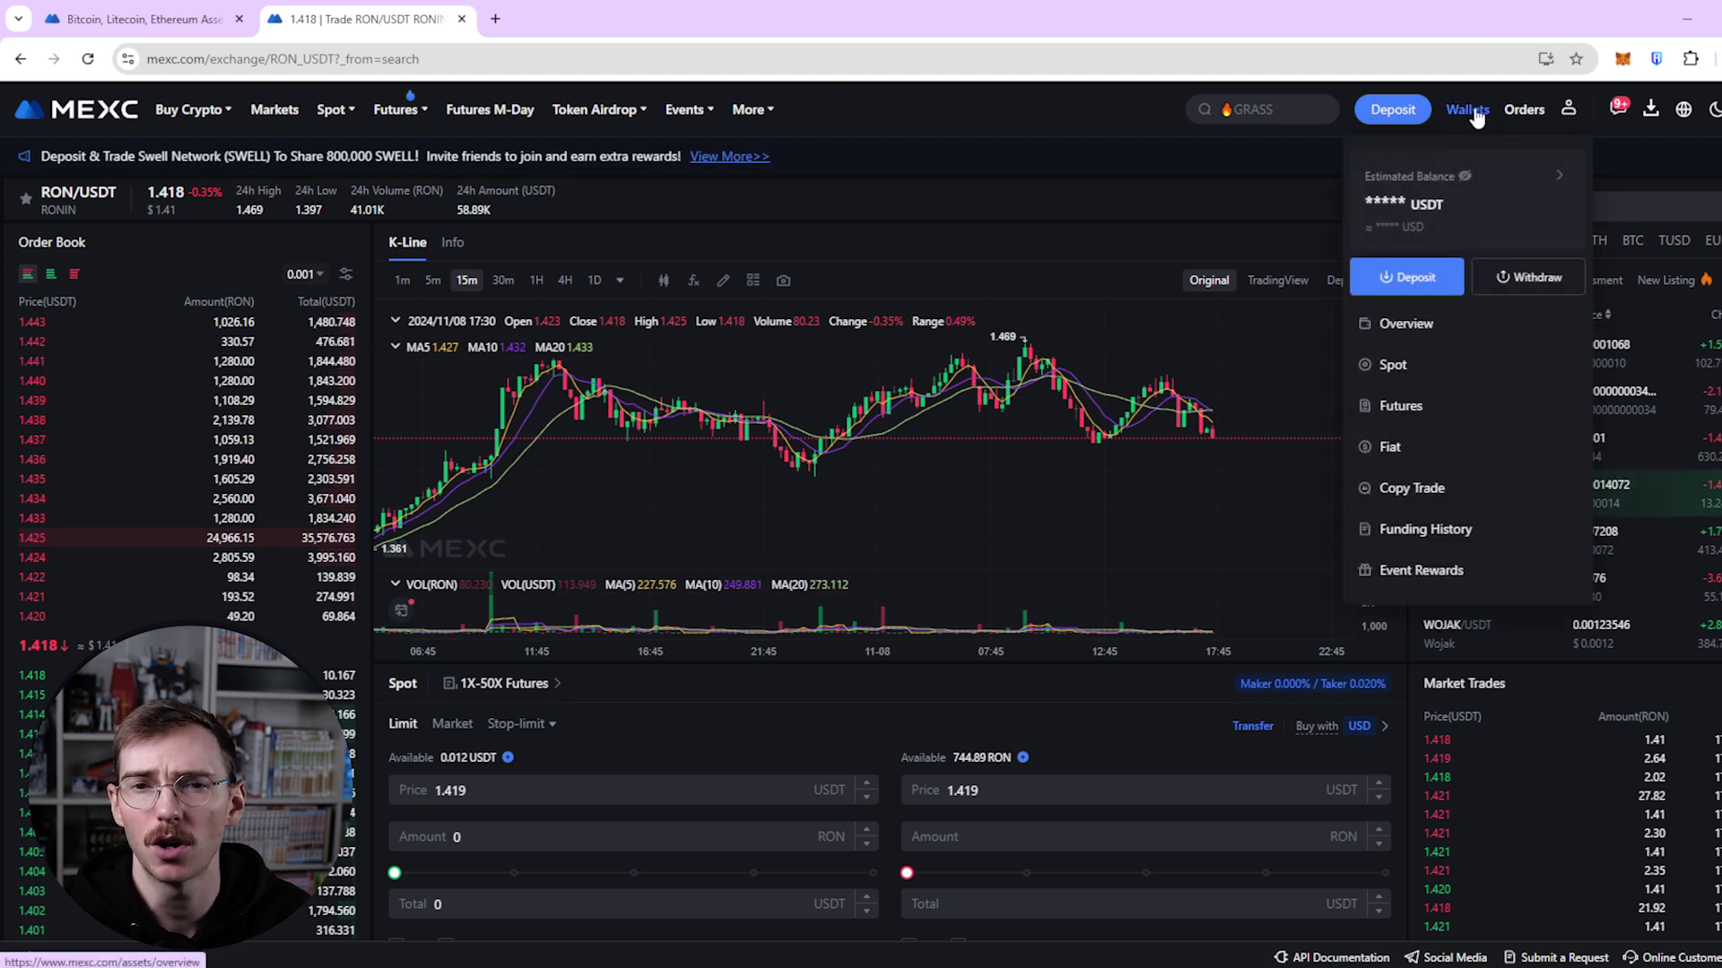
- Review MEXC's spot asset balances, then open the Withdraw page in a new tab
click(1406, 365)
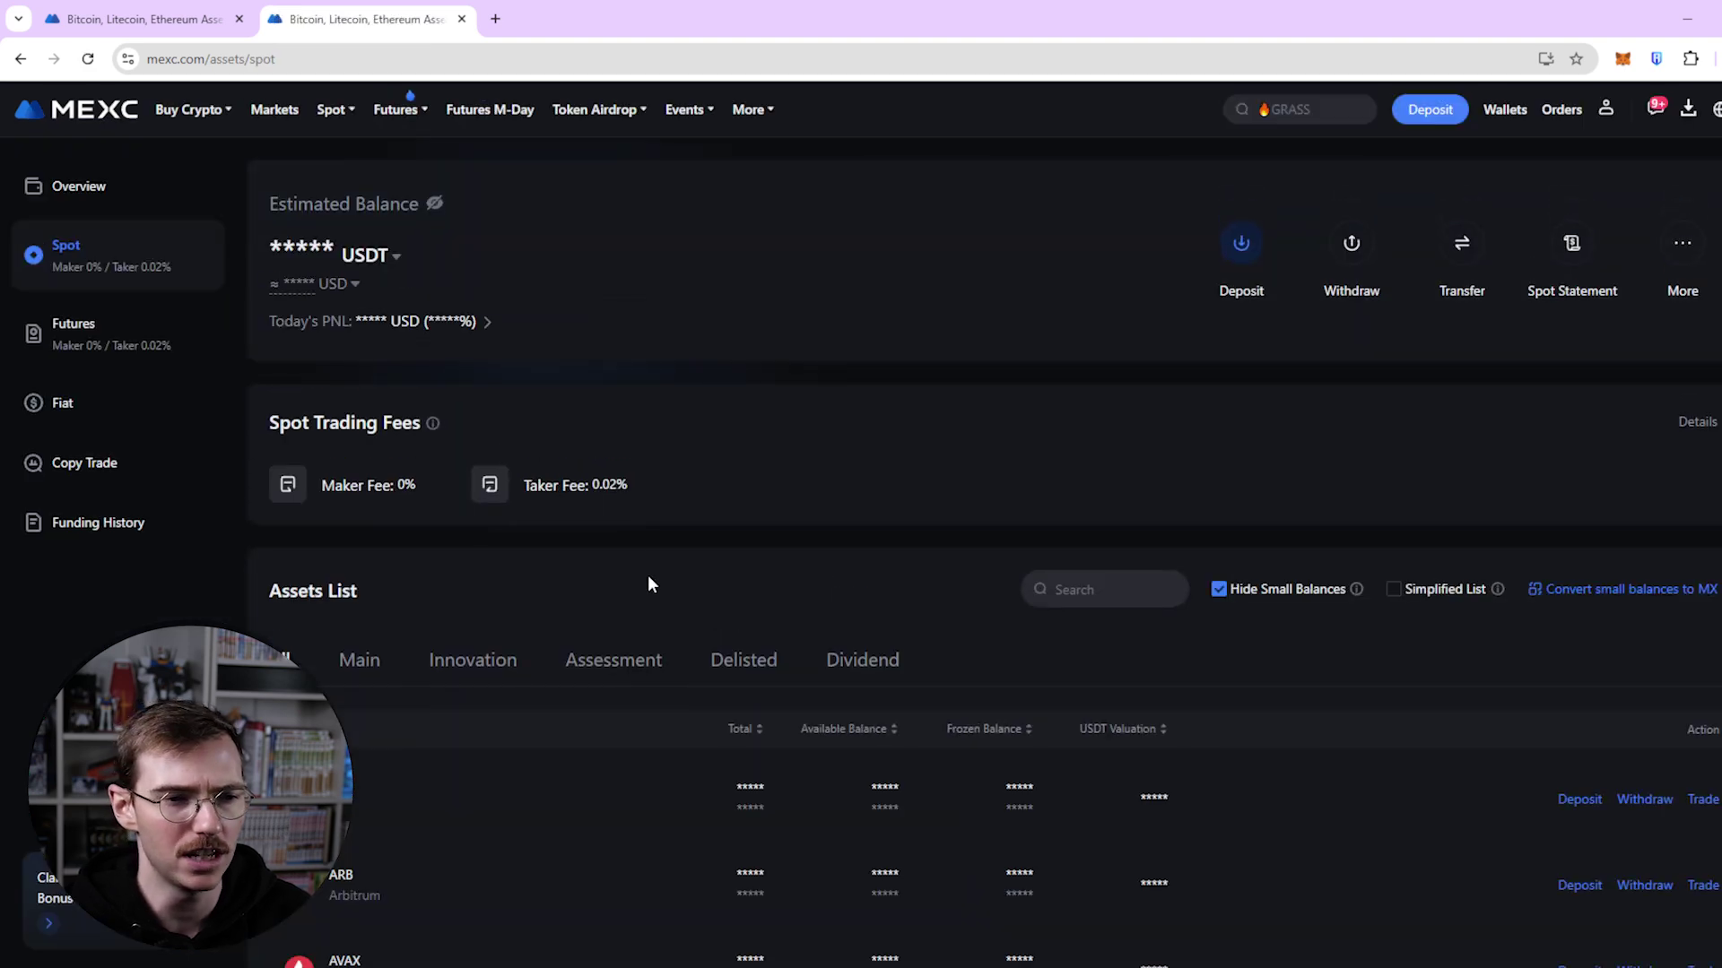
scroll(648, 574, down, 4)
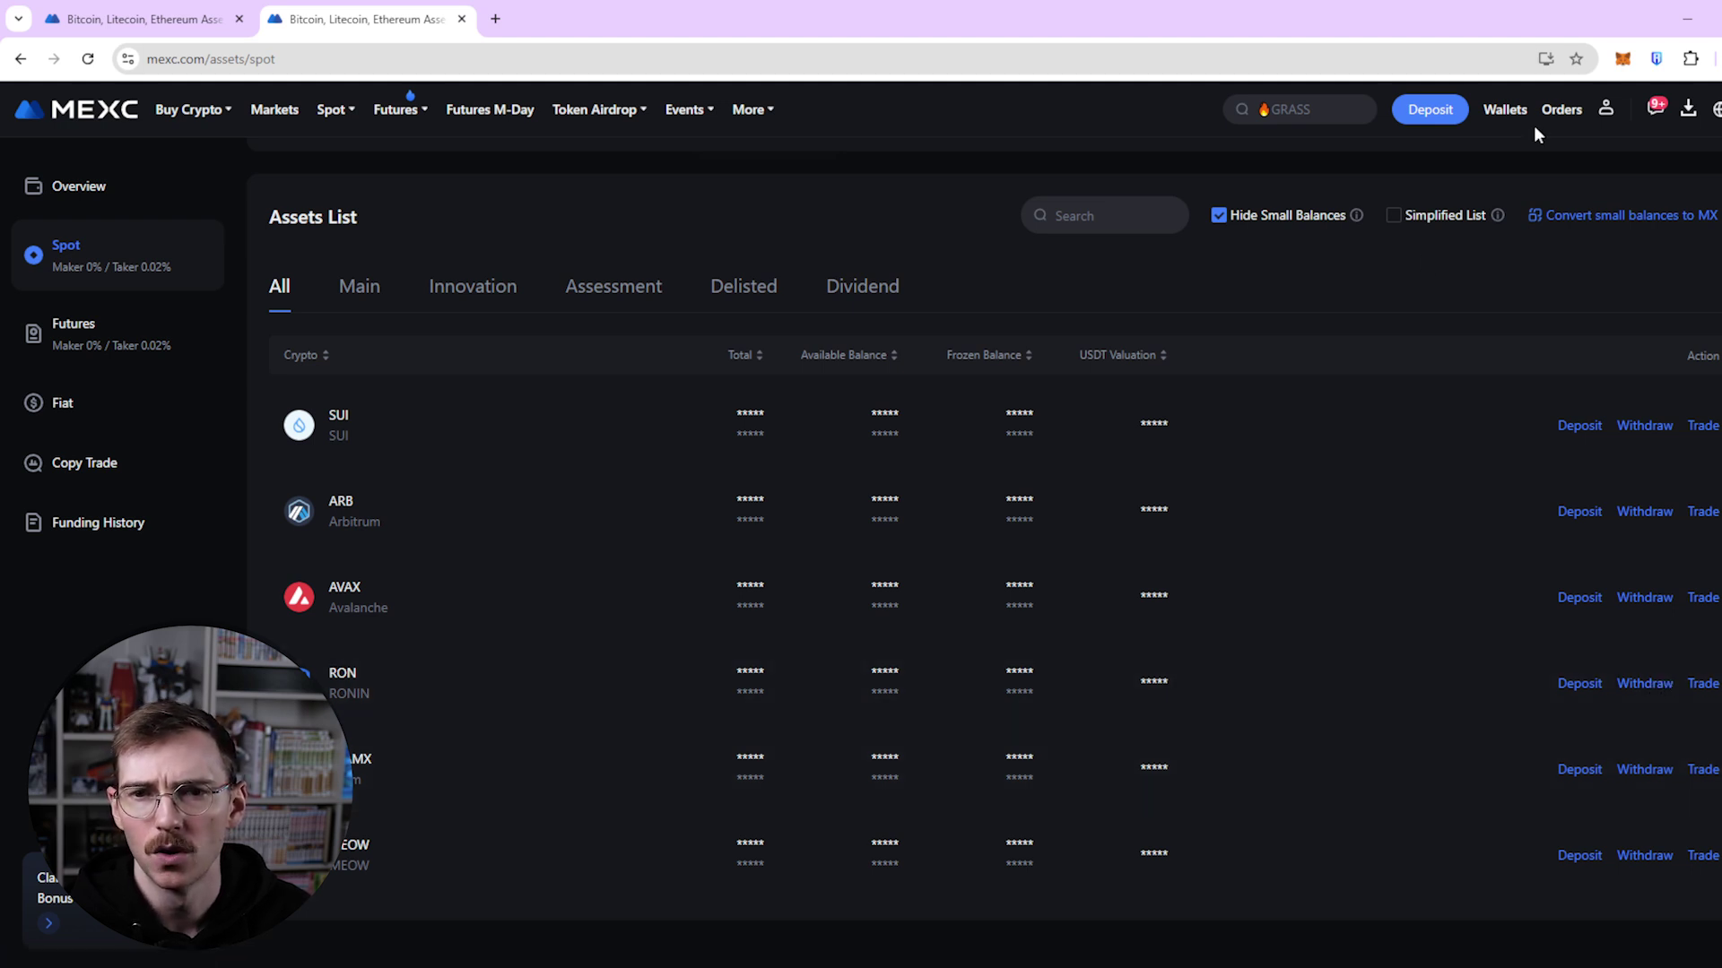
mouse_move(1495, 113)
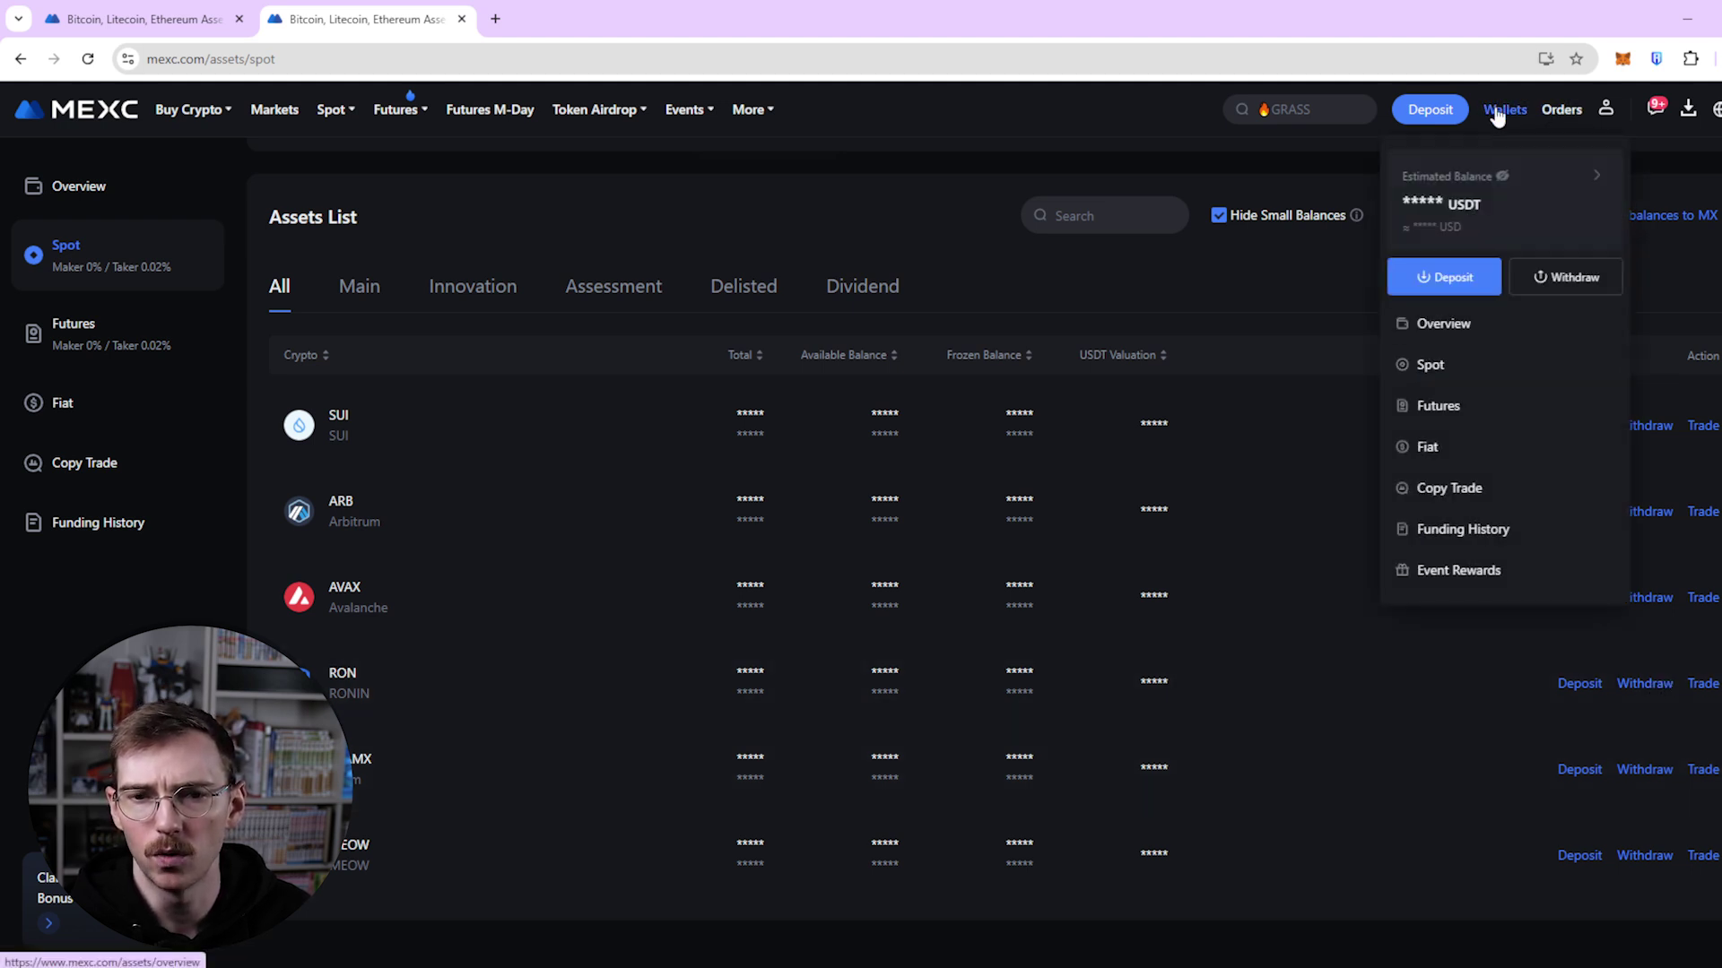
scroll(1600, 311, up, 4)
click(1565, 280)
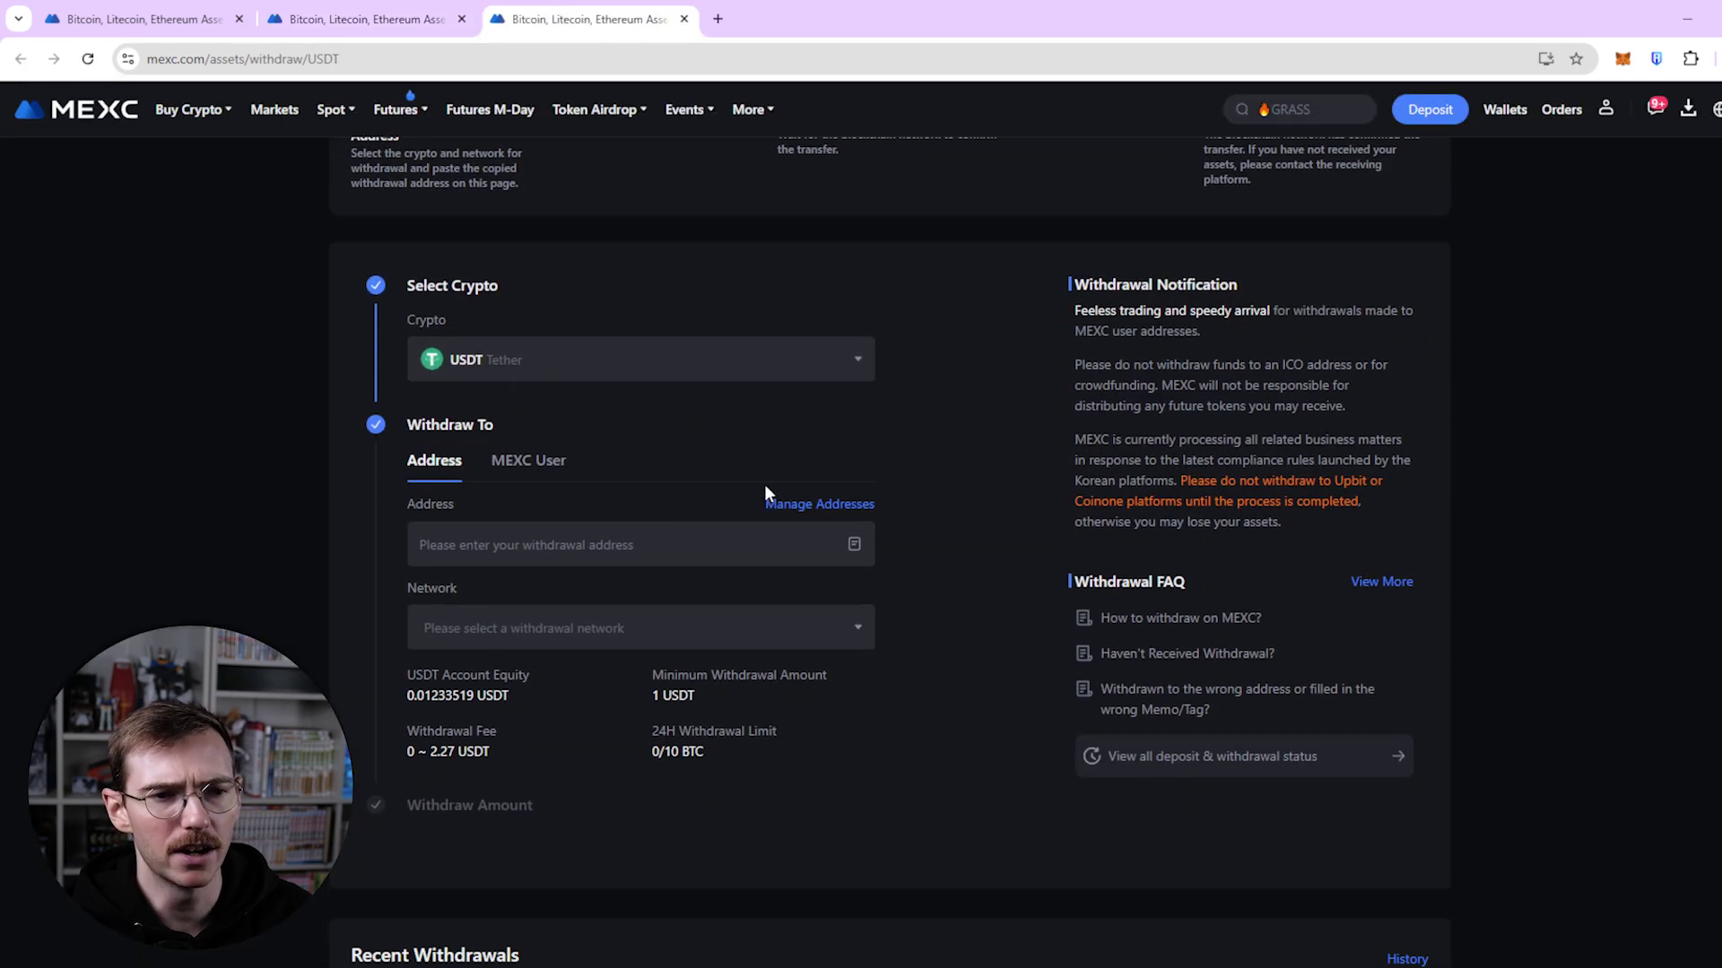
- Set the withdrawal to RON on the RONIN network, with Ronin Wallet's panel open
click(688, 371)
text(ro)
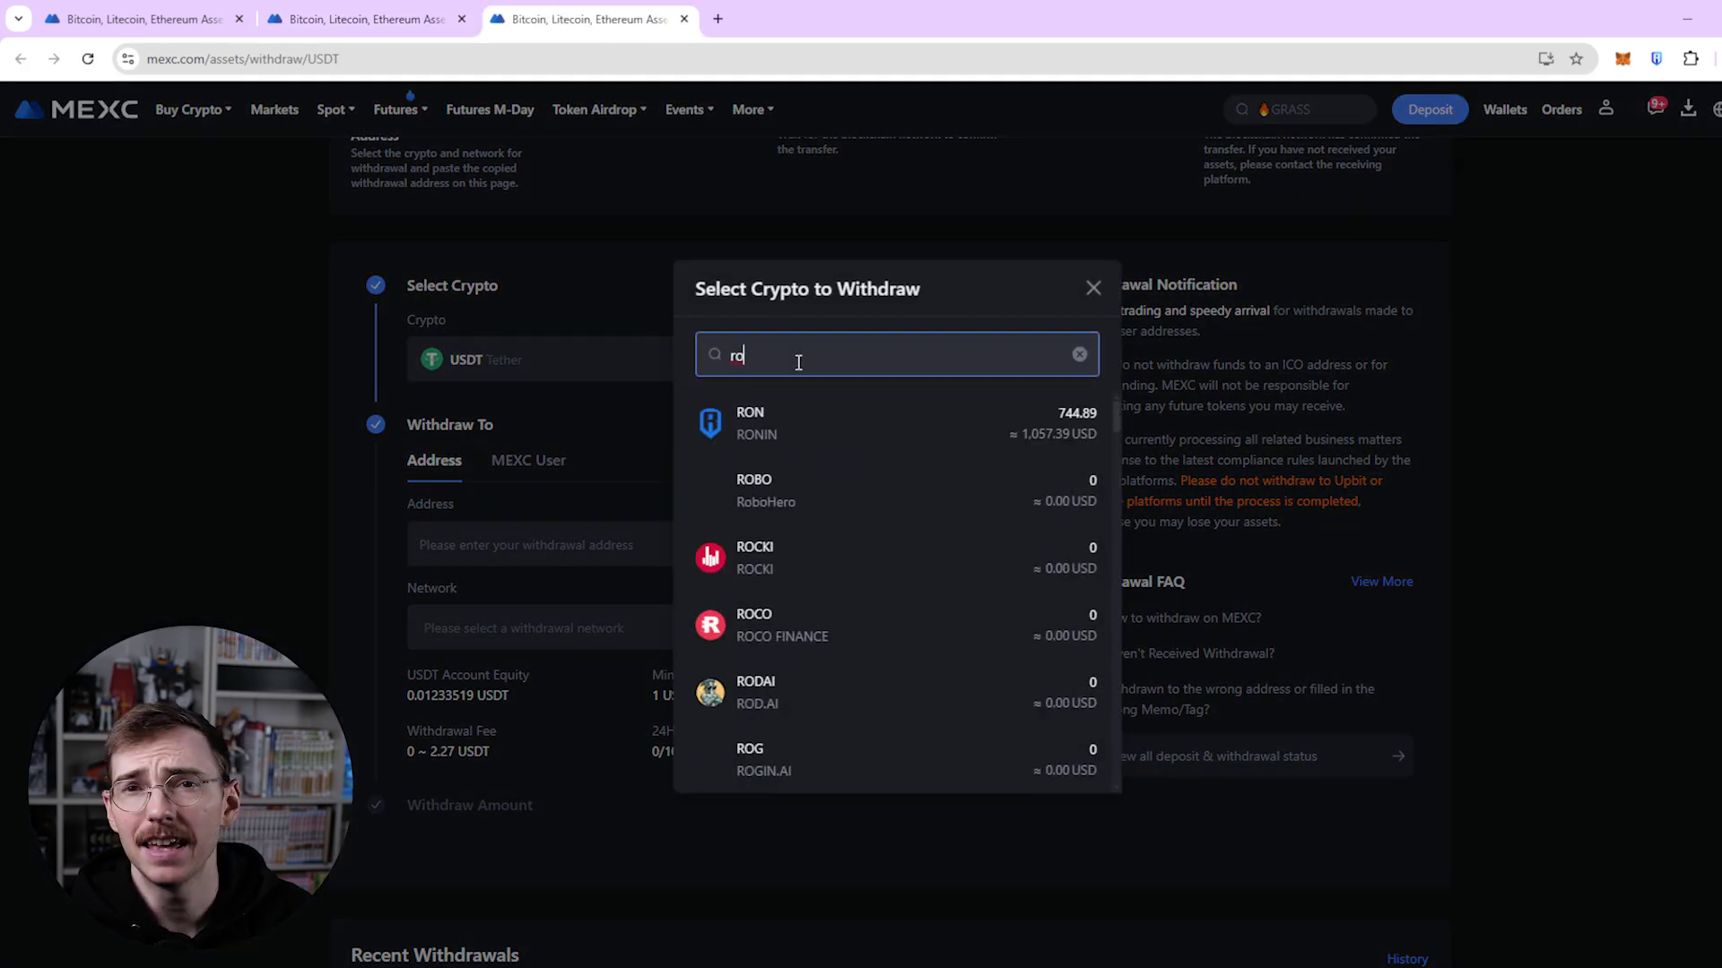
text(n)
click(826, 416)
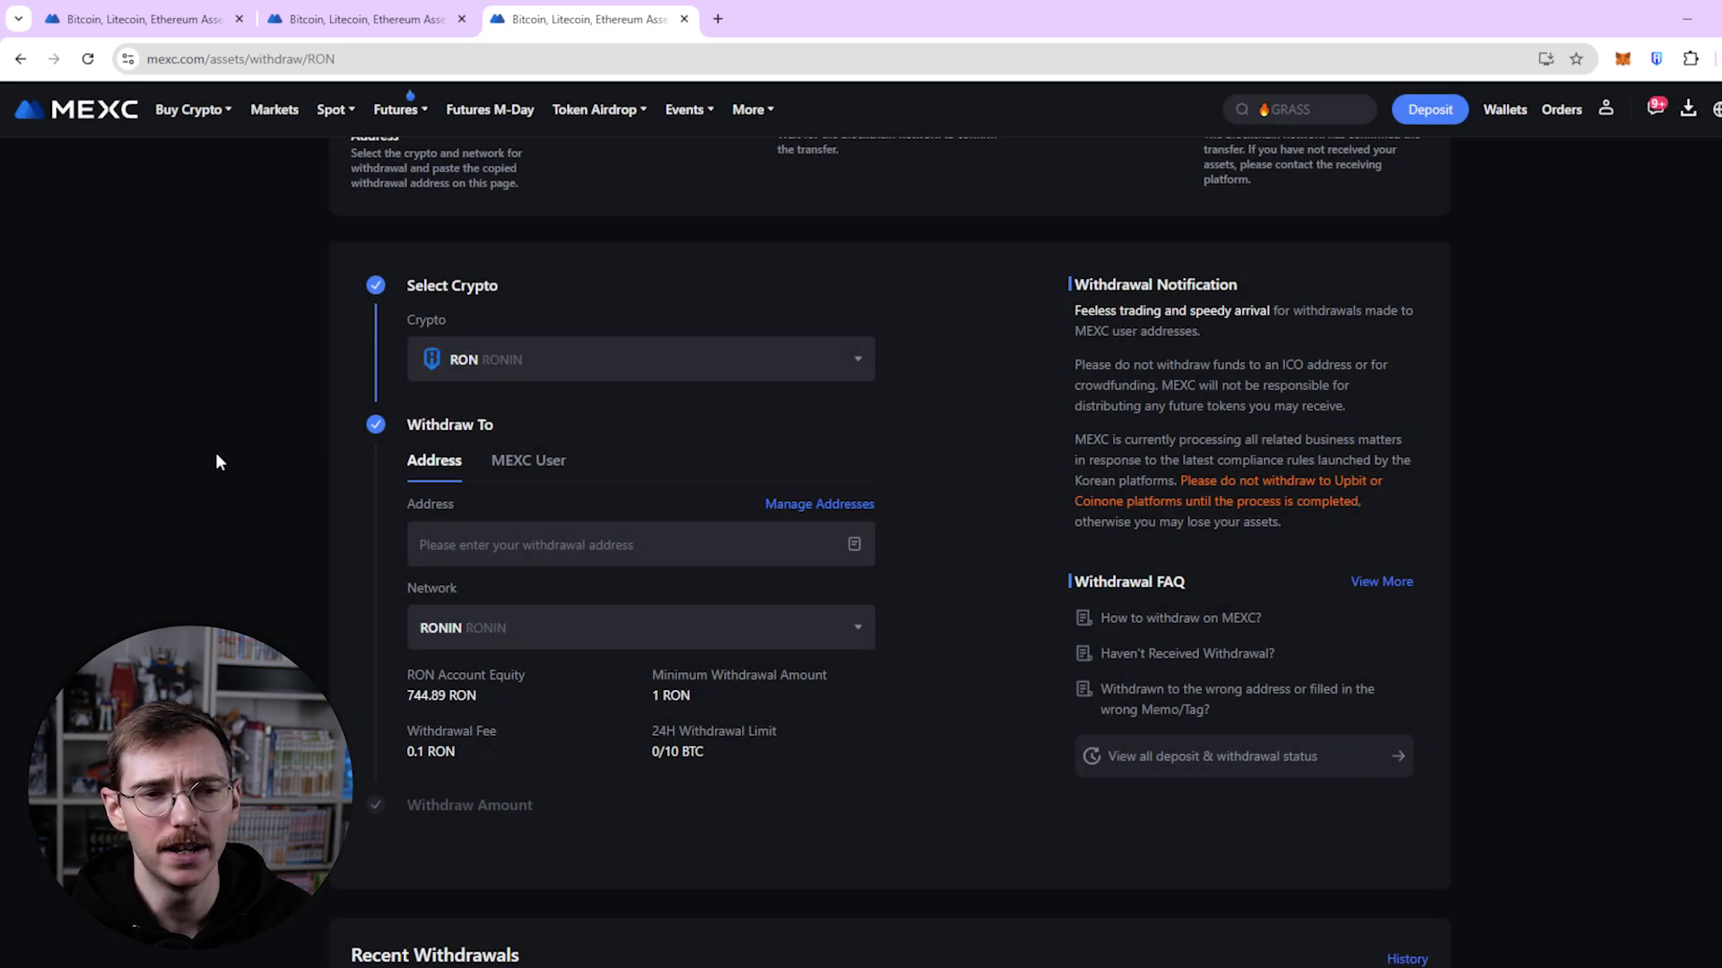
scroll(489, 574, down, 1)
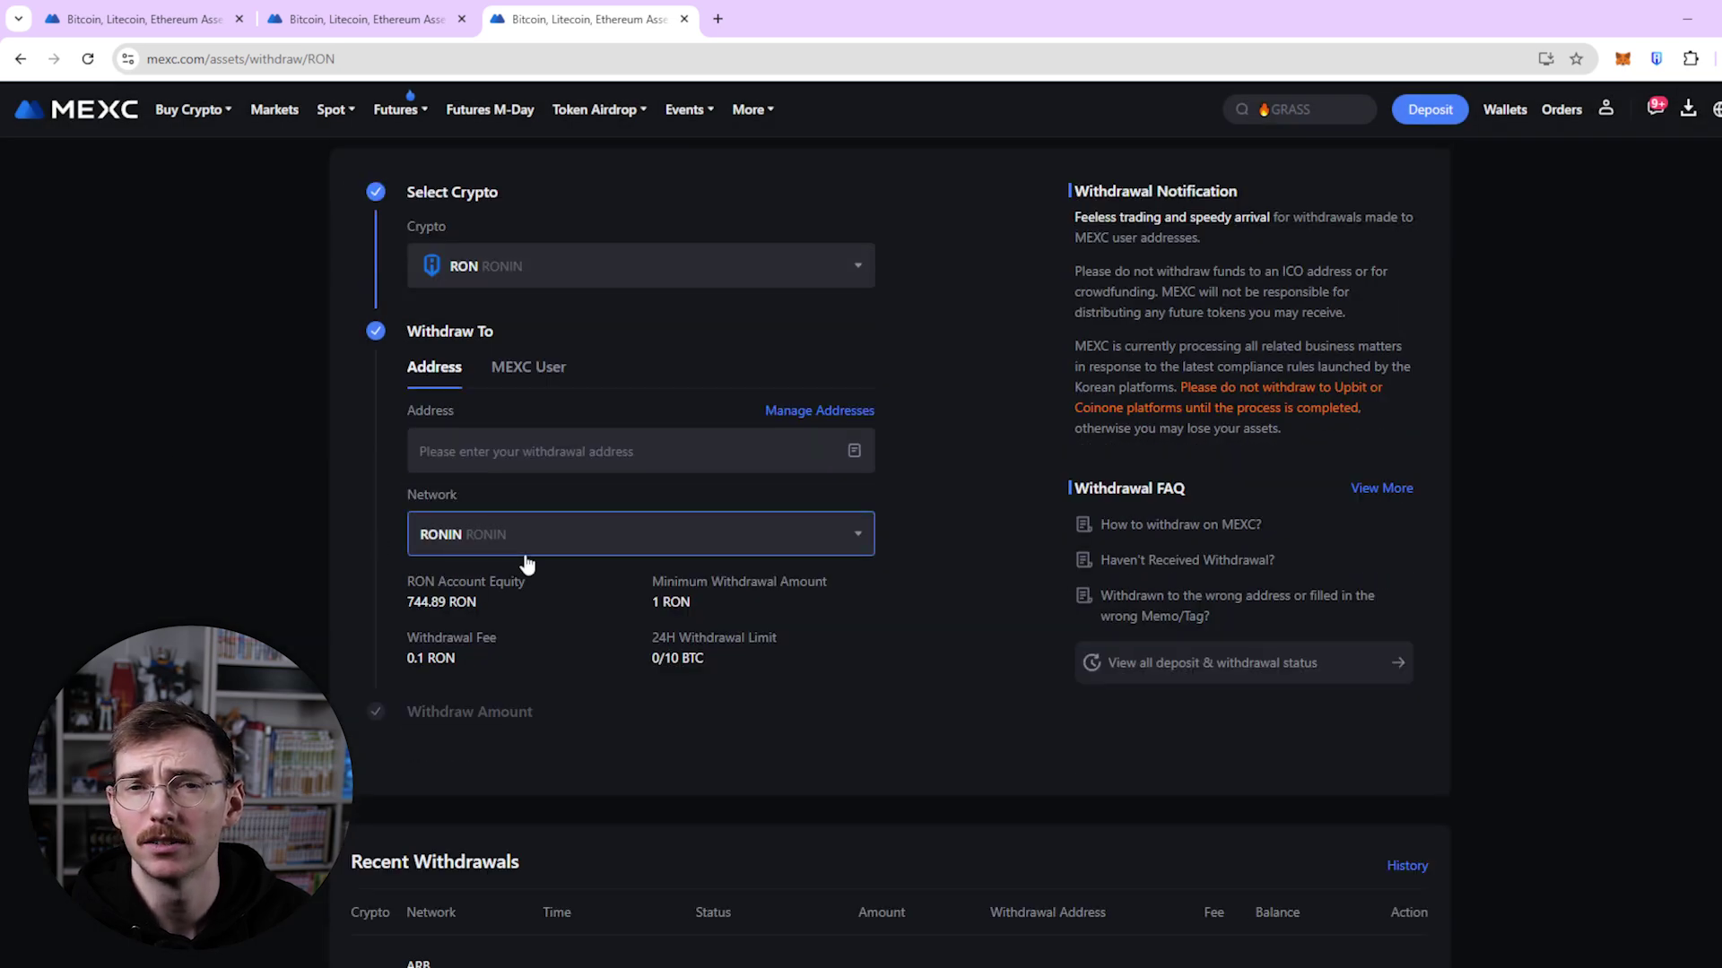
click(503, 541)
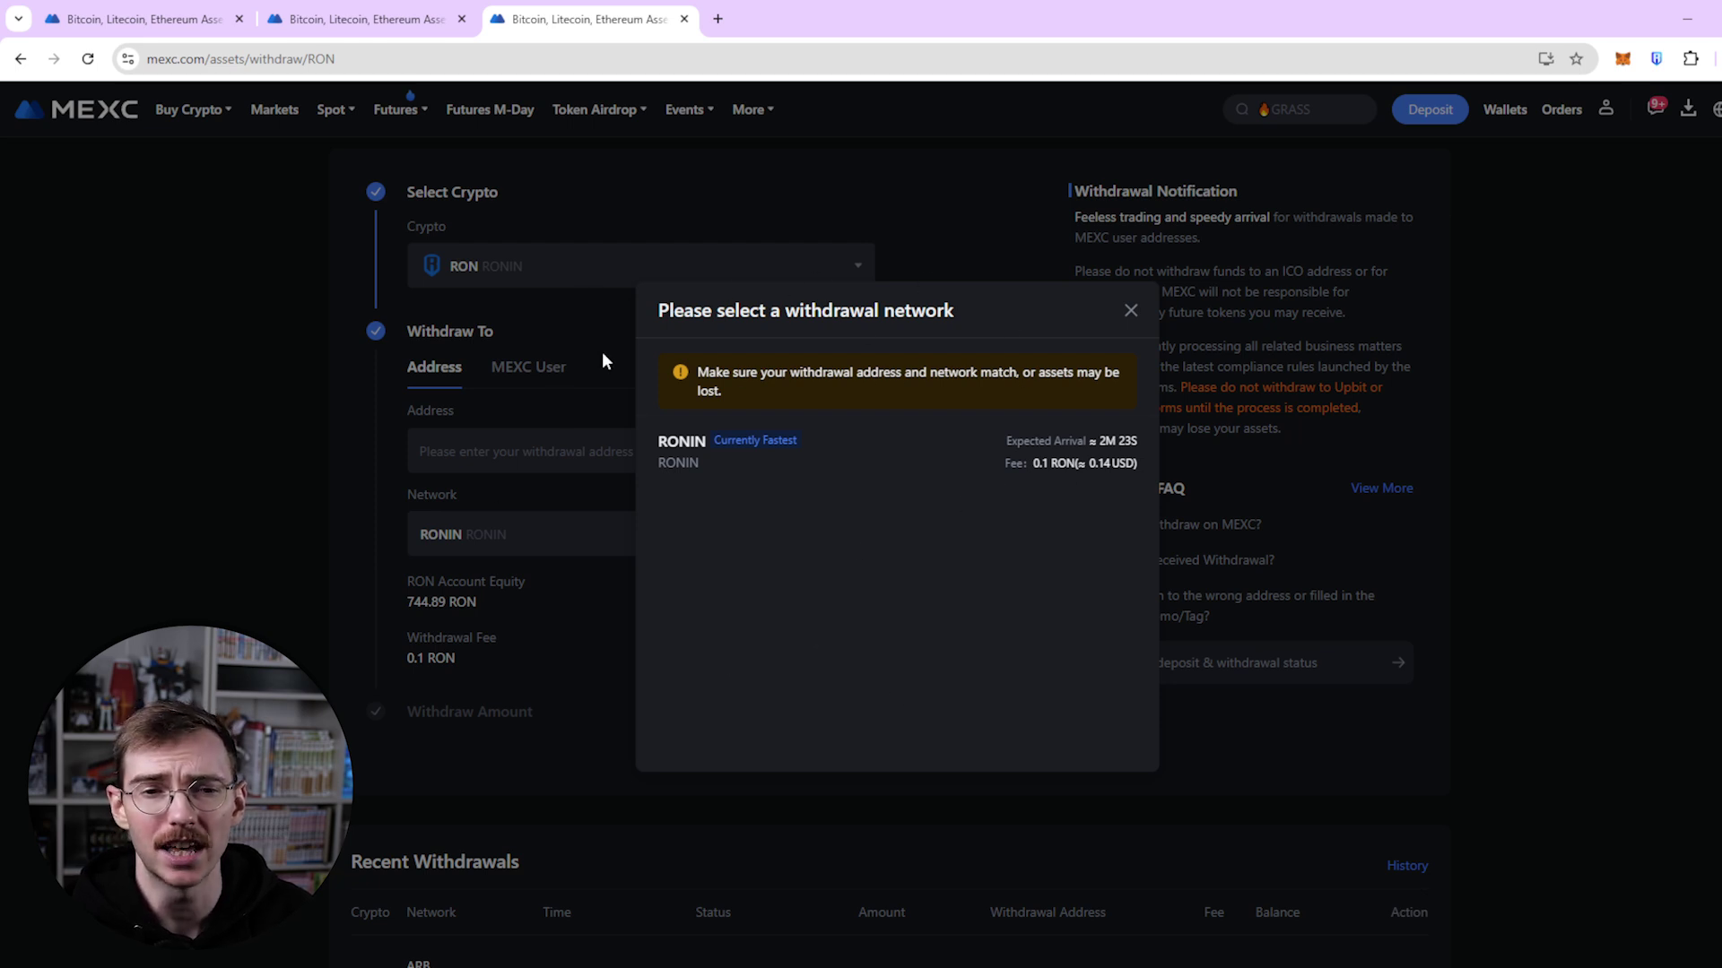
click(794, 462)
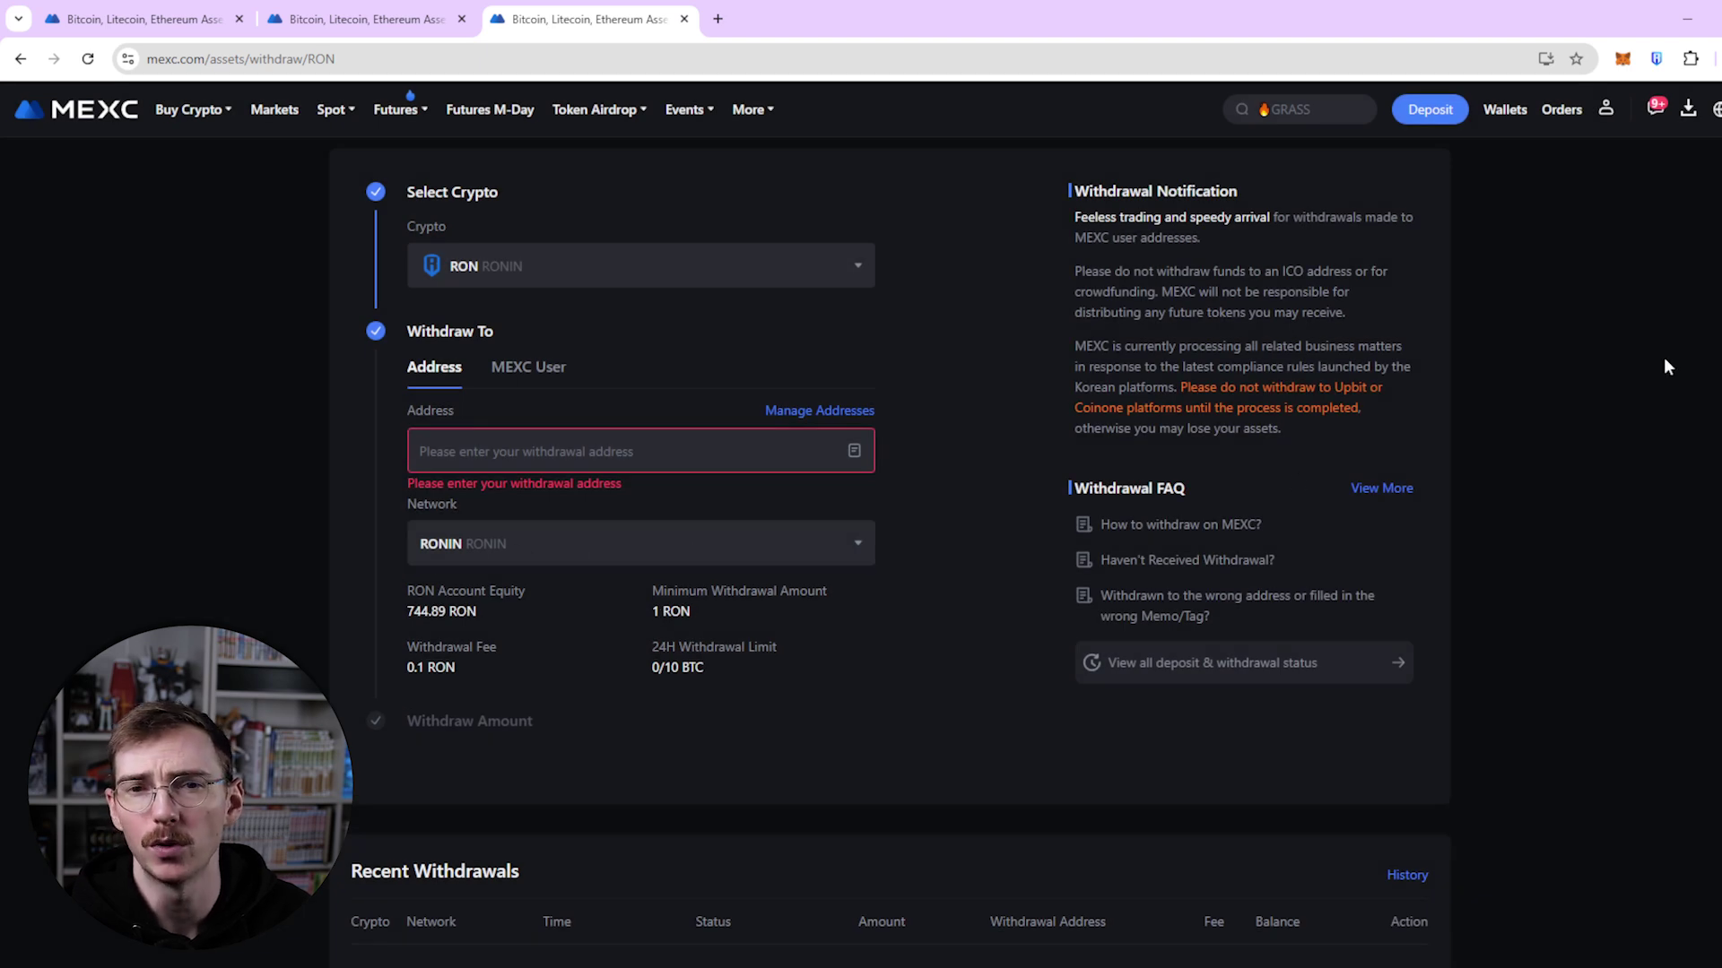
click(1657, 58)
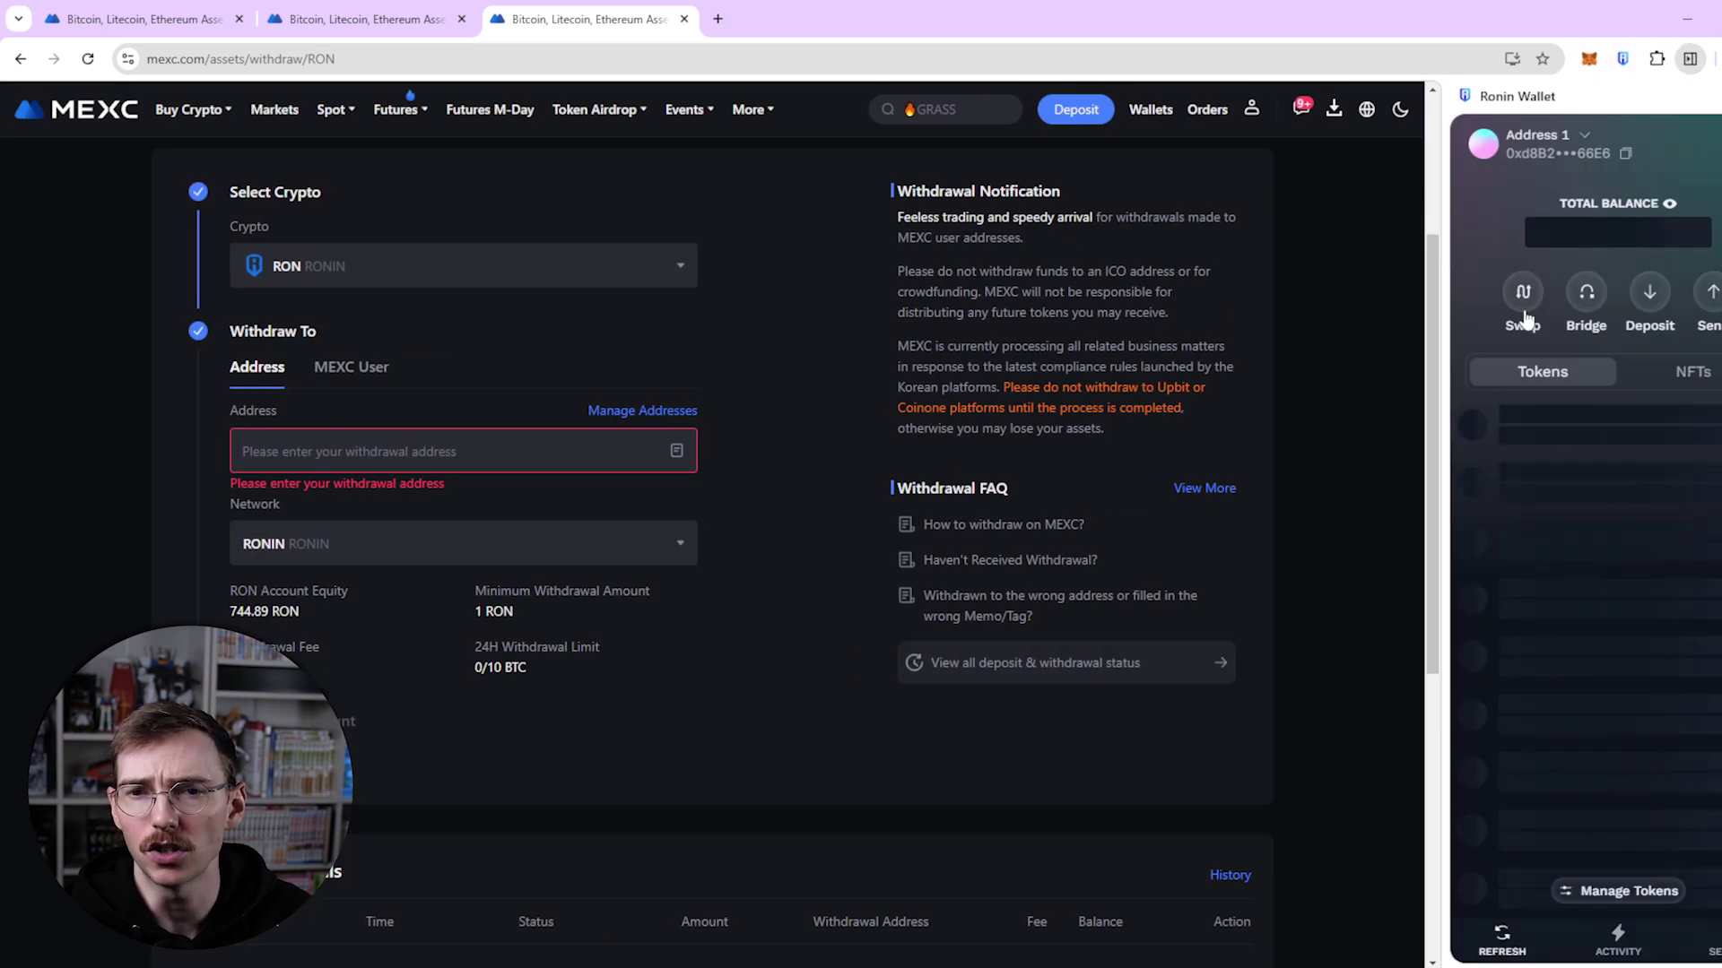
- Paste the Ronin Wallet address, enter 50 RON, and submit the withdrawal
click(1626, 155)
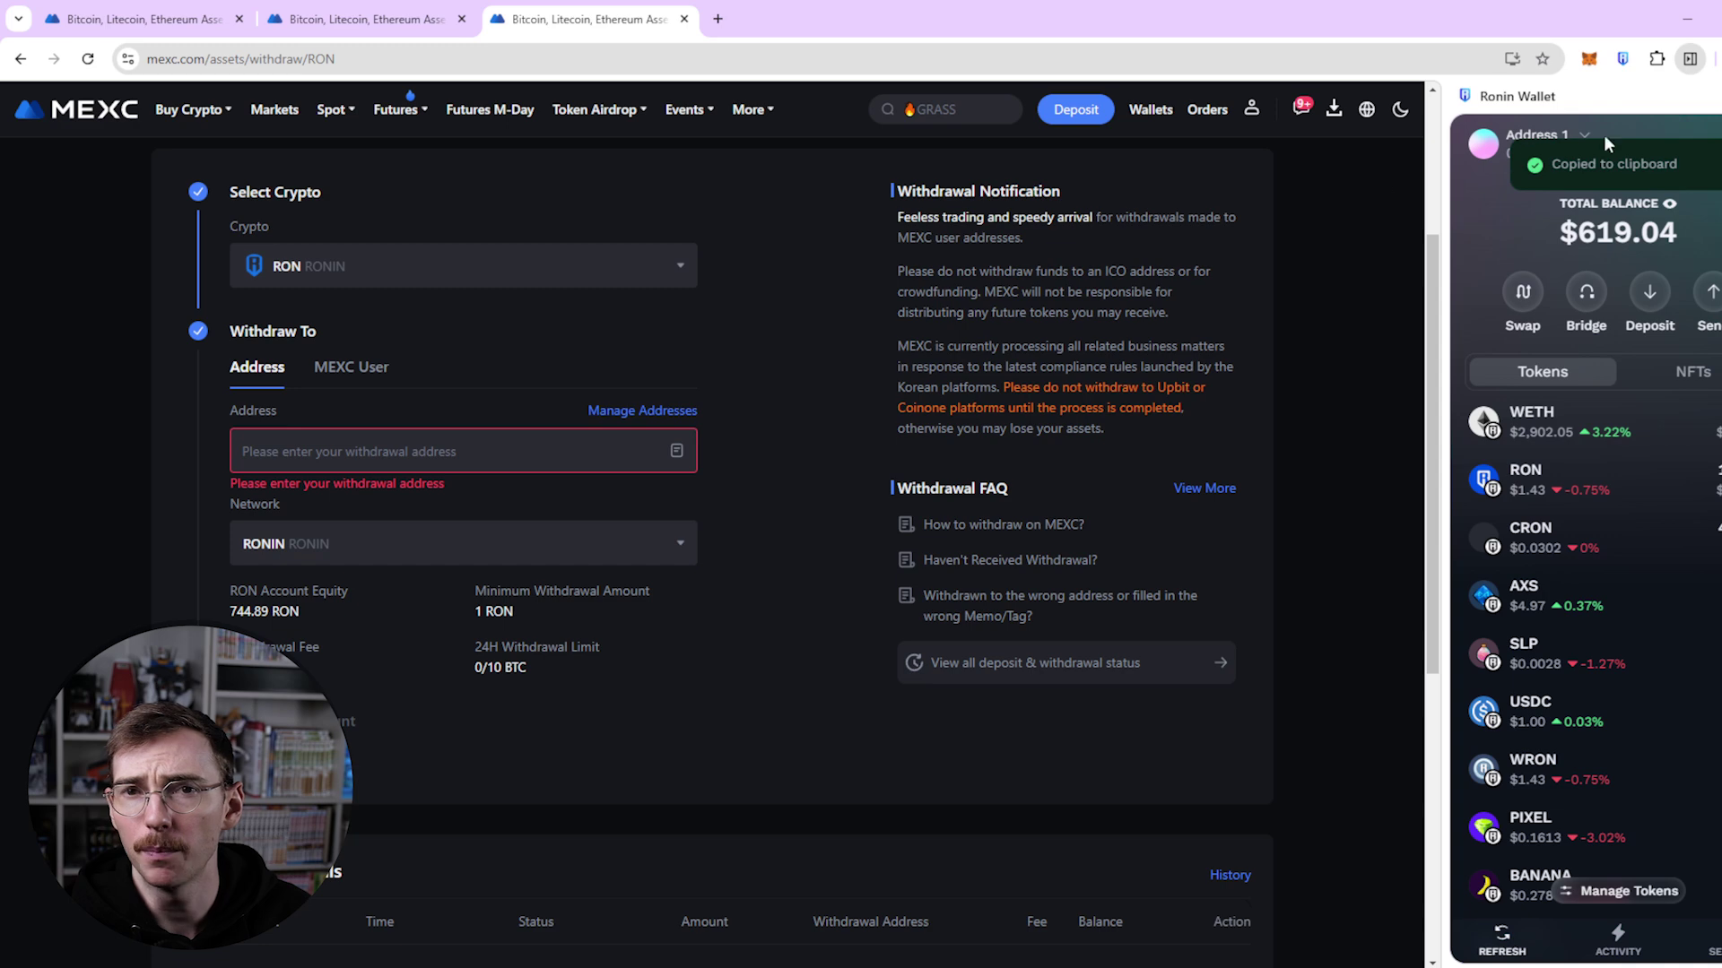
key(ctrl+v)
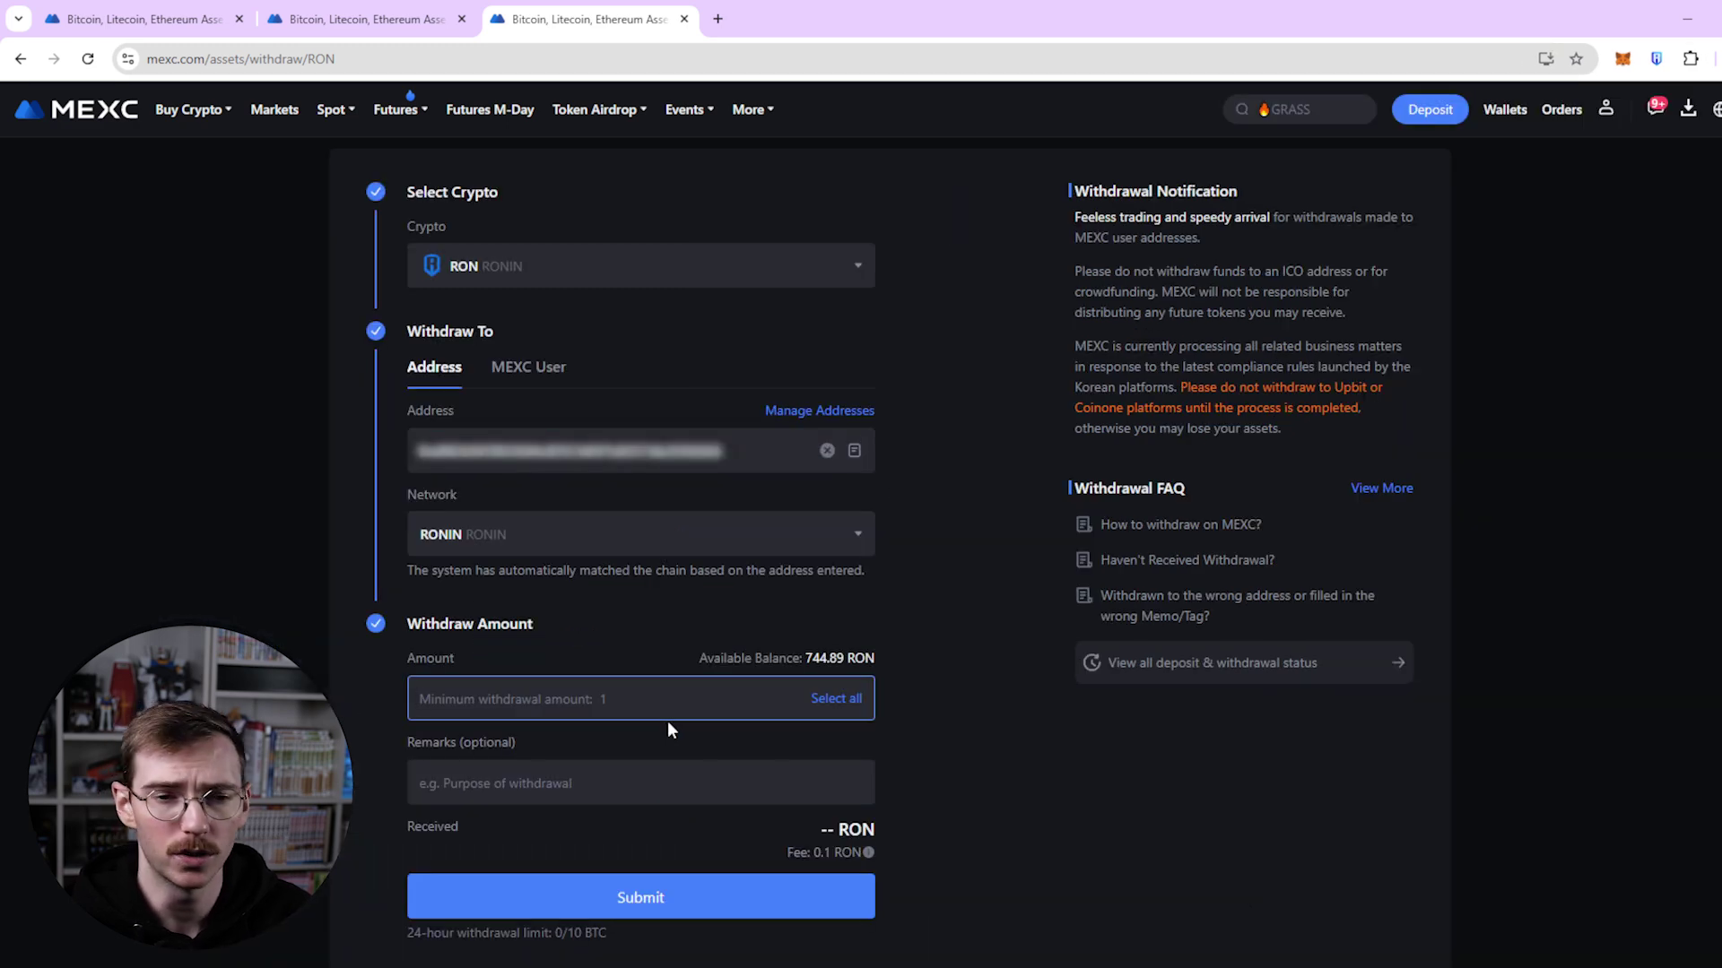
text(50)
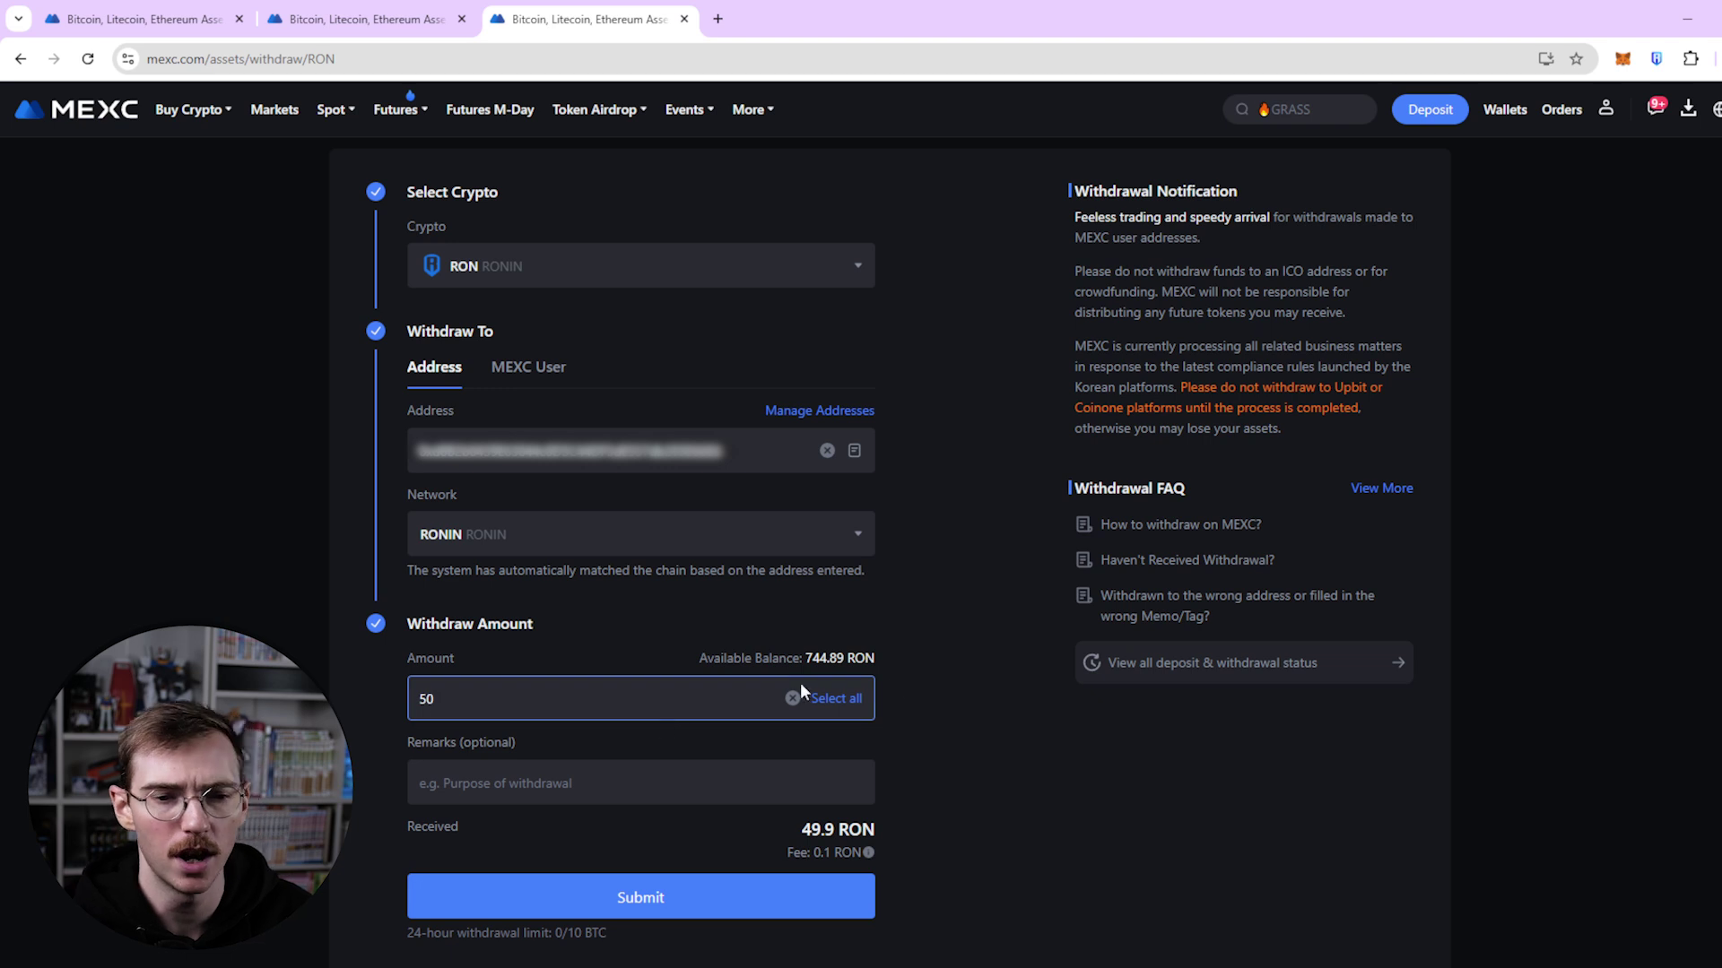
scroll(933, 682, down, 1)
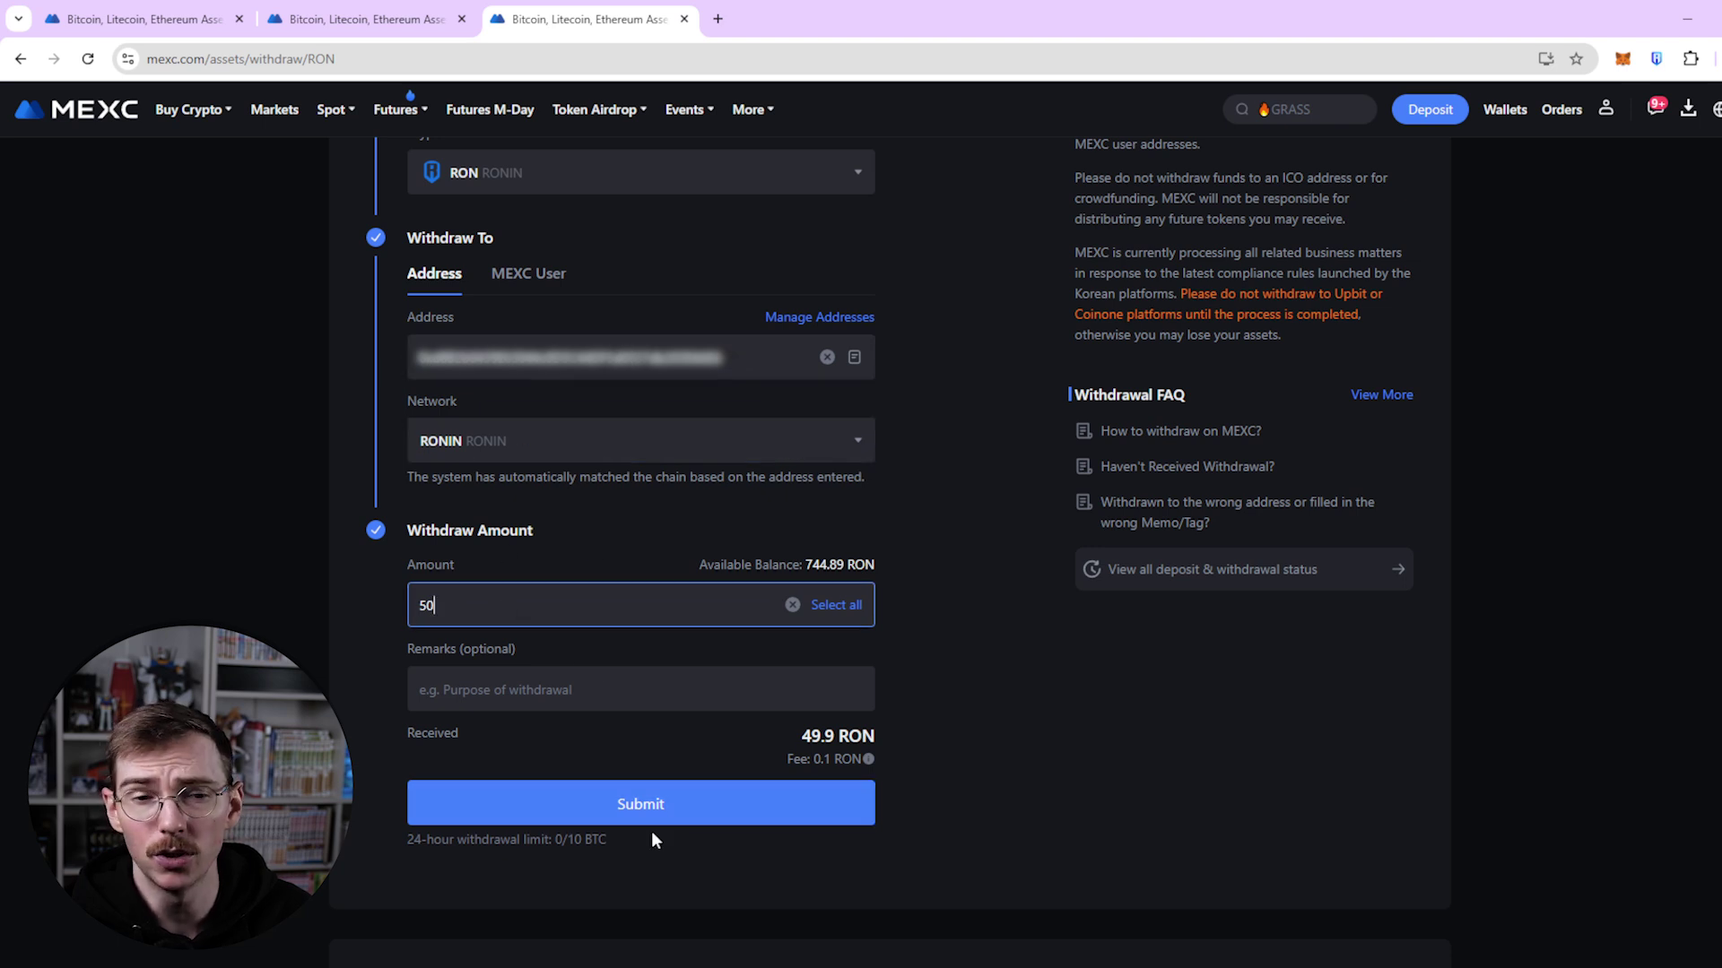
click(584, 805)
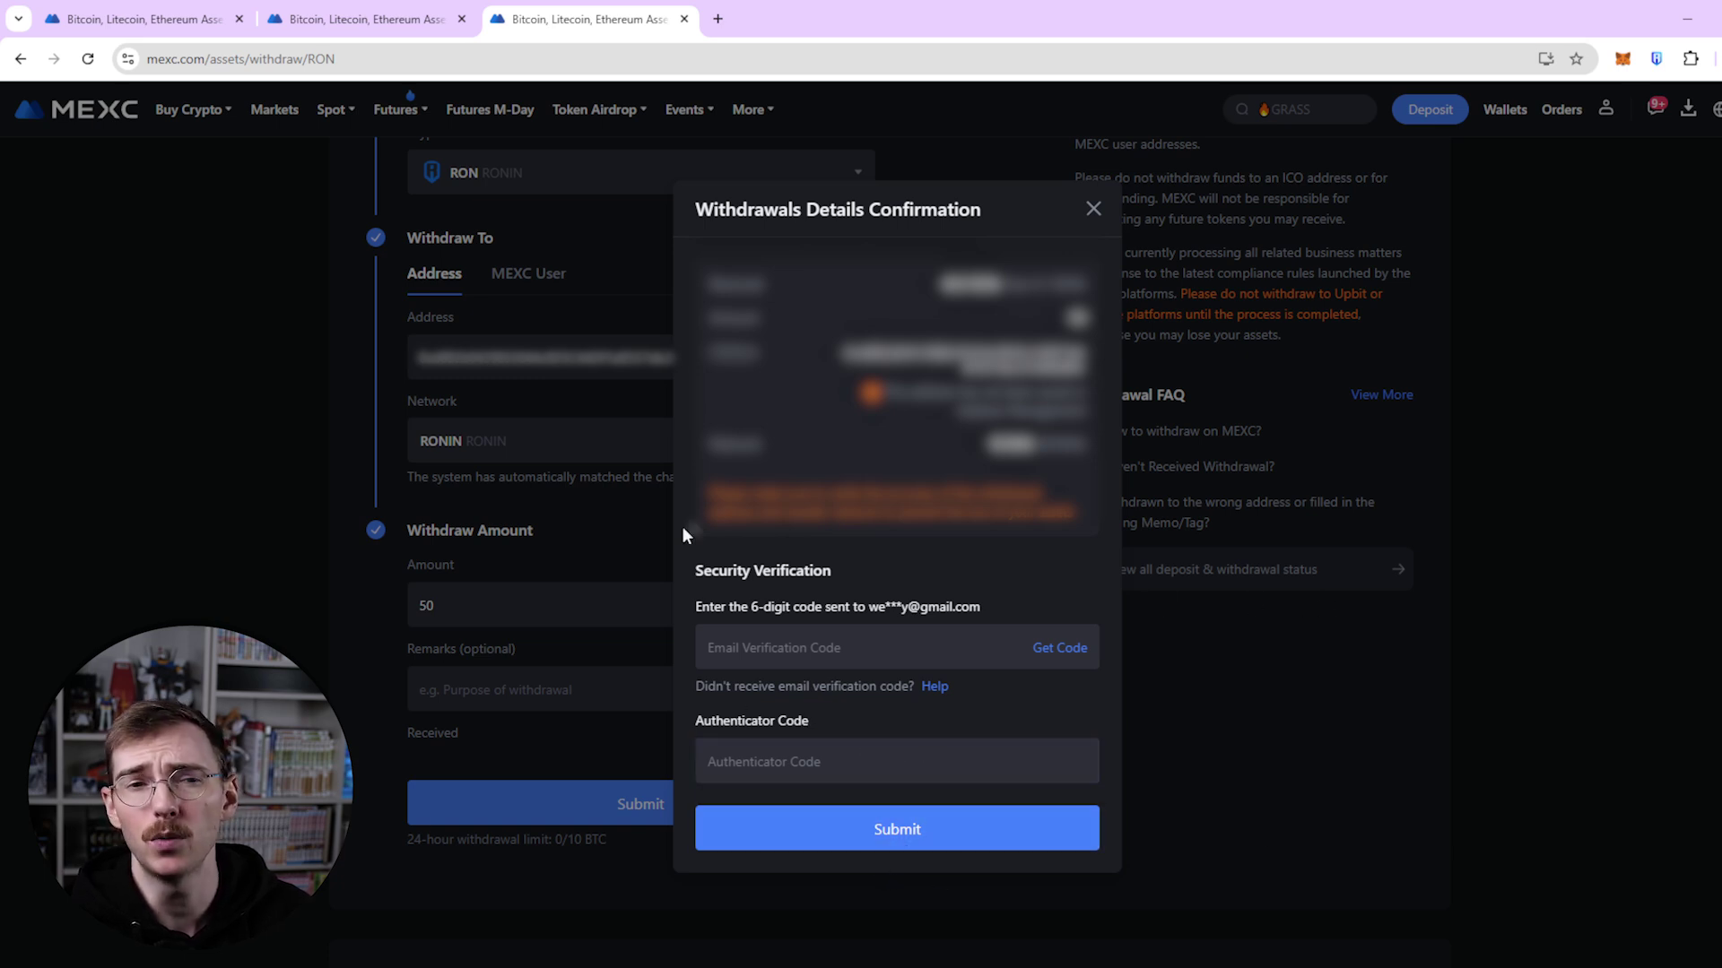
click(1093, 210)
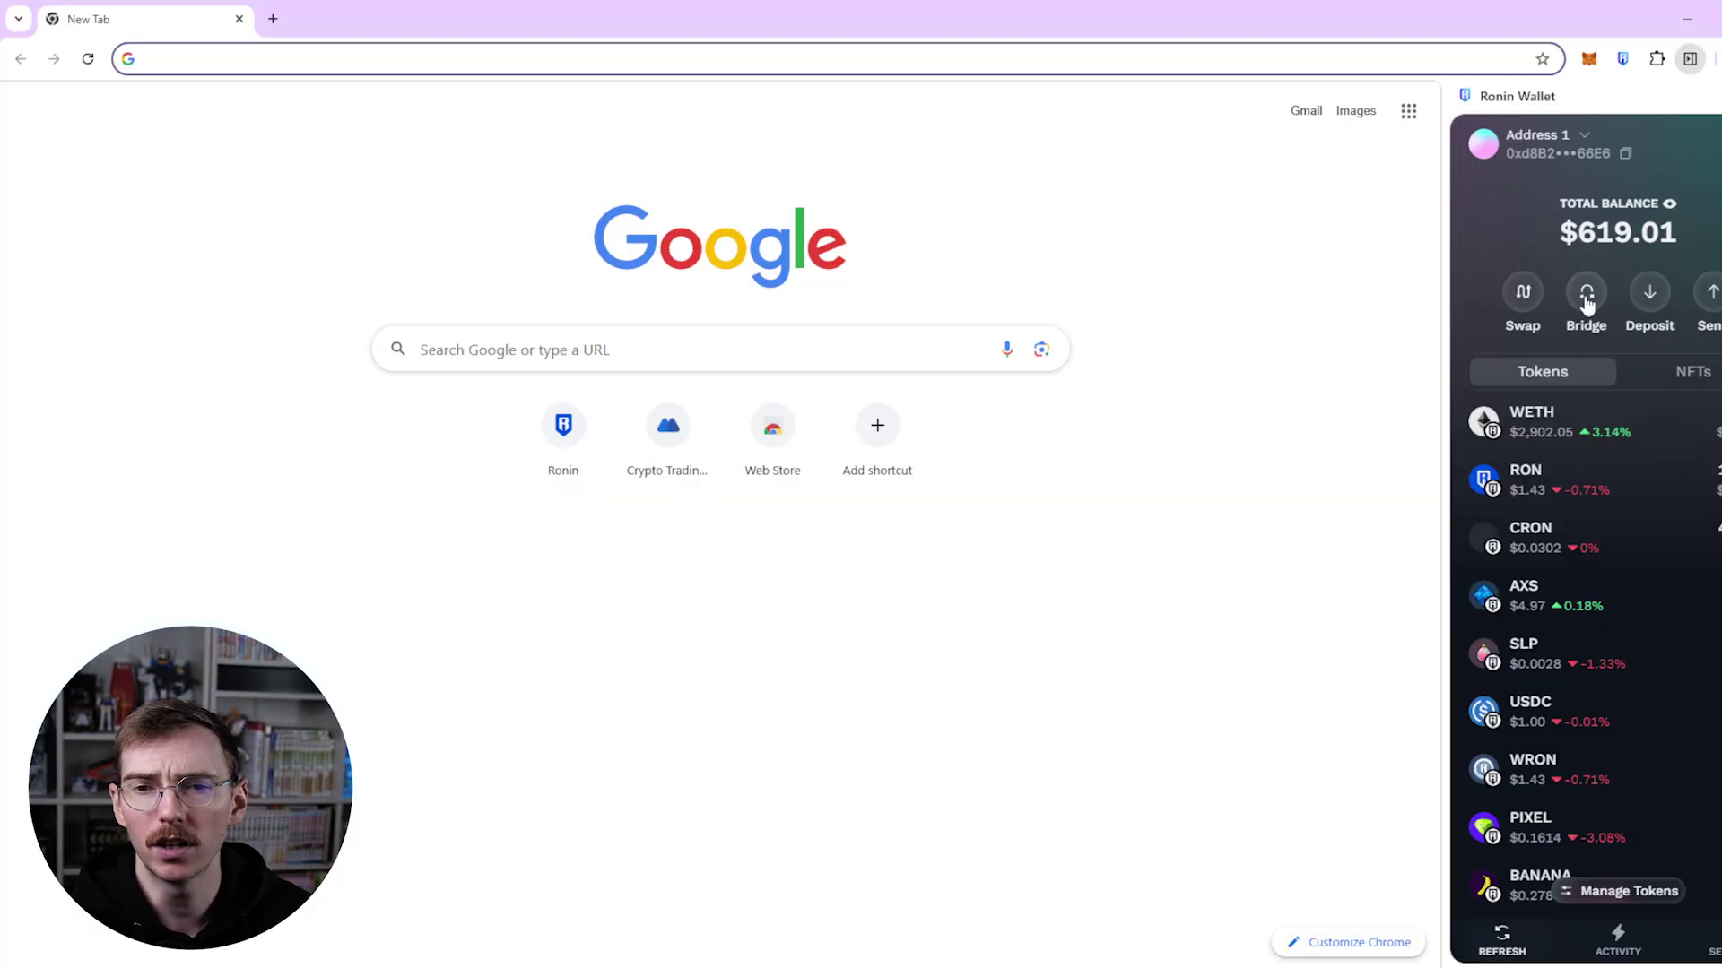
- Open the Ronin Bridge from the wallet panel in a new tab
click(1586, 294)
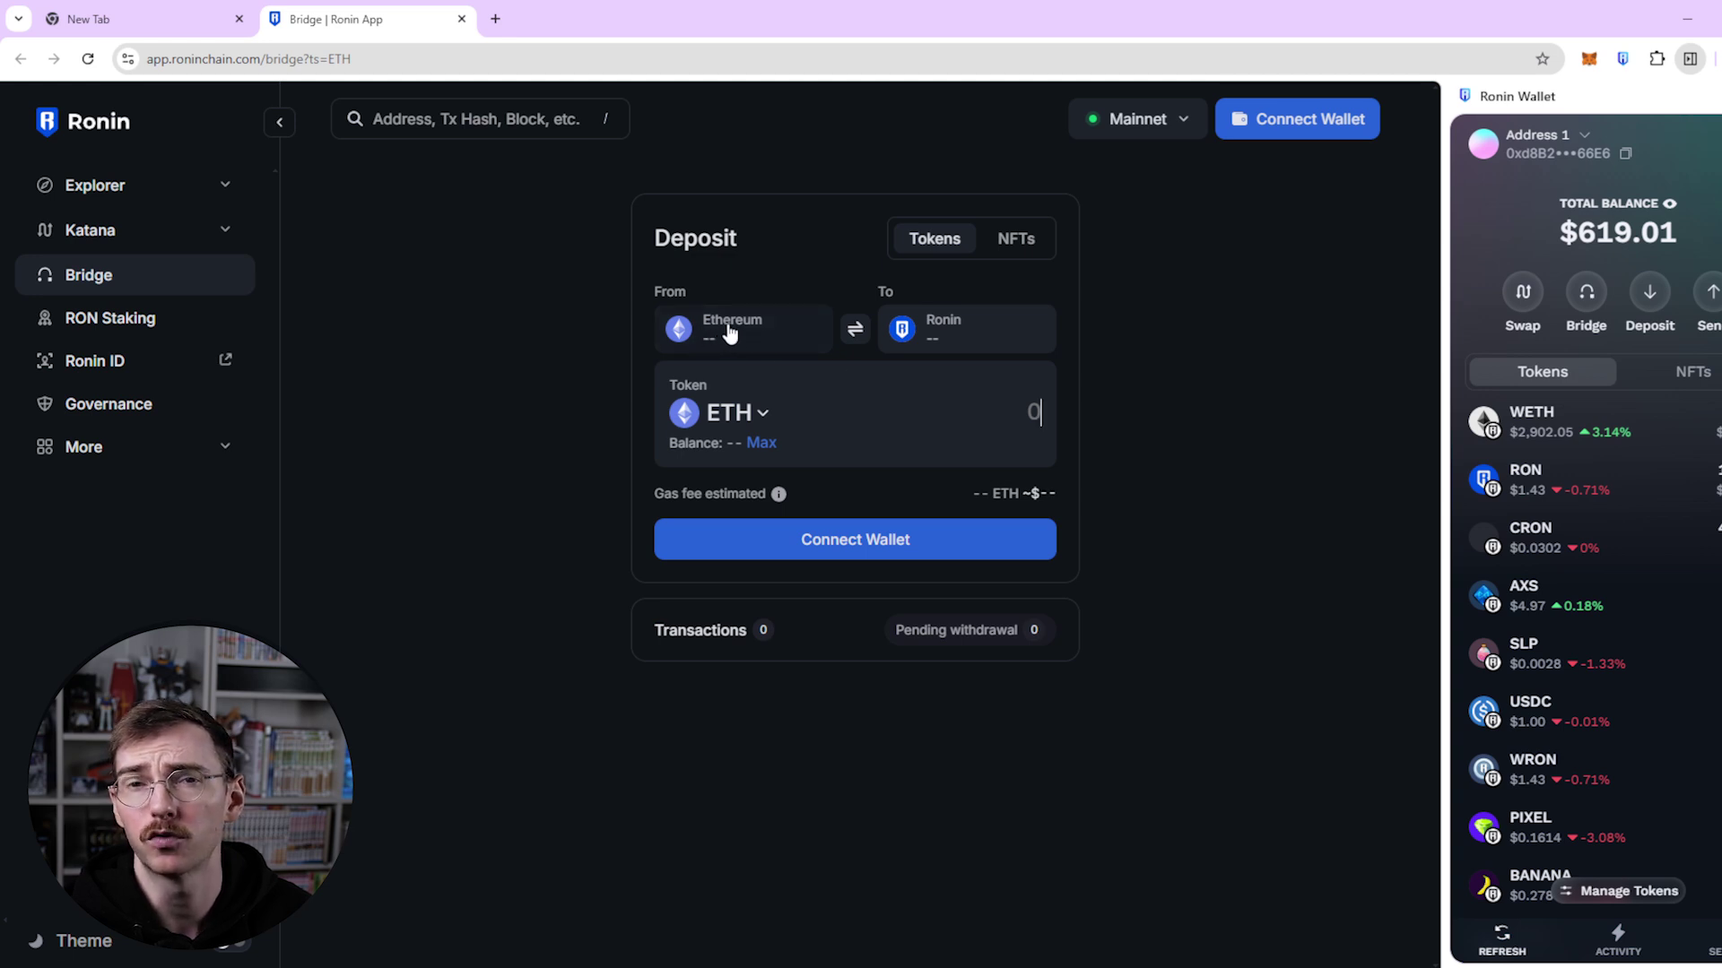
- Connect MetaMask as the Ethereum source wallet, check its 0.02 ETH balance, then dismiss it
click(731, 331)
click(679, 558)
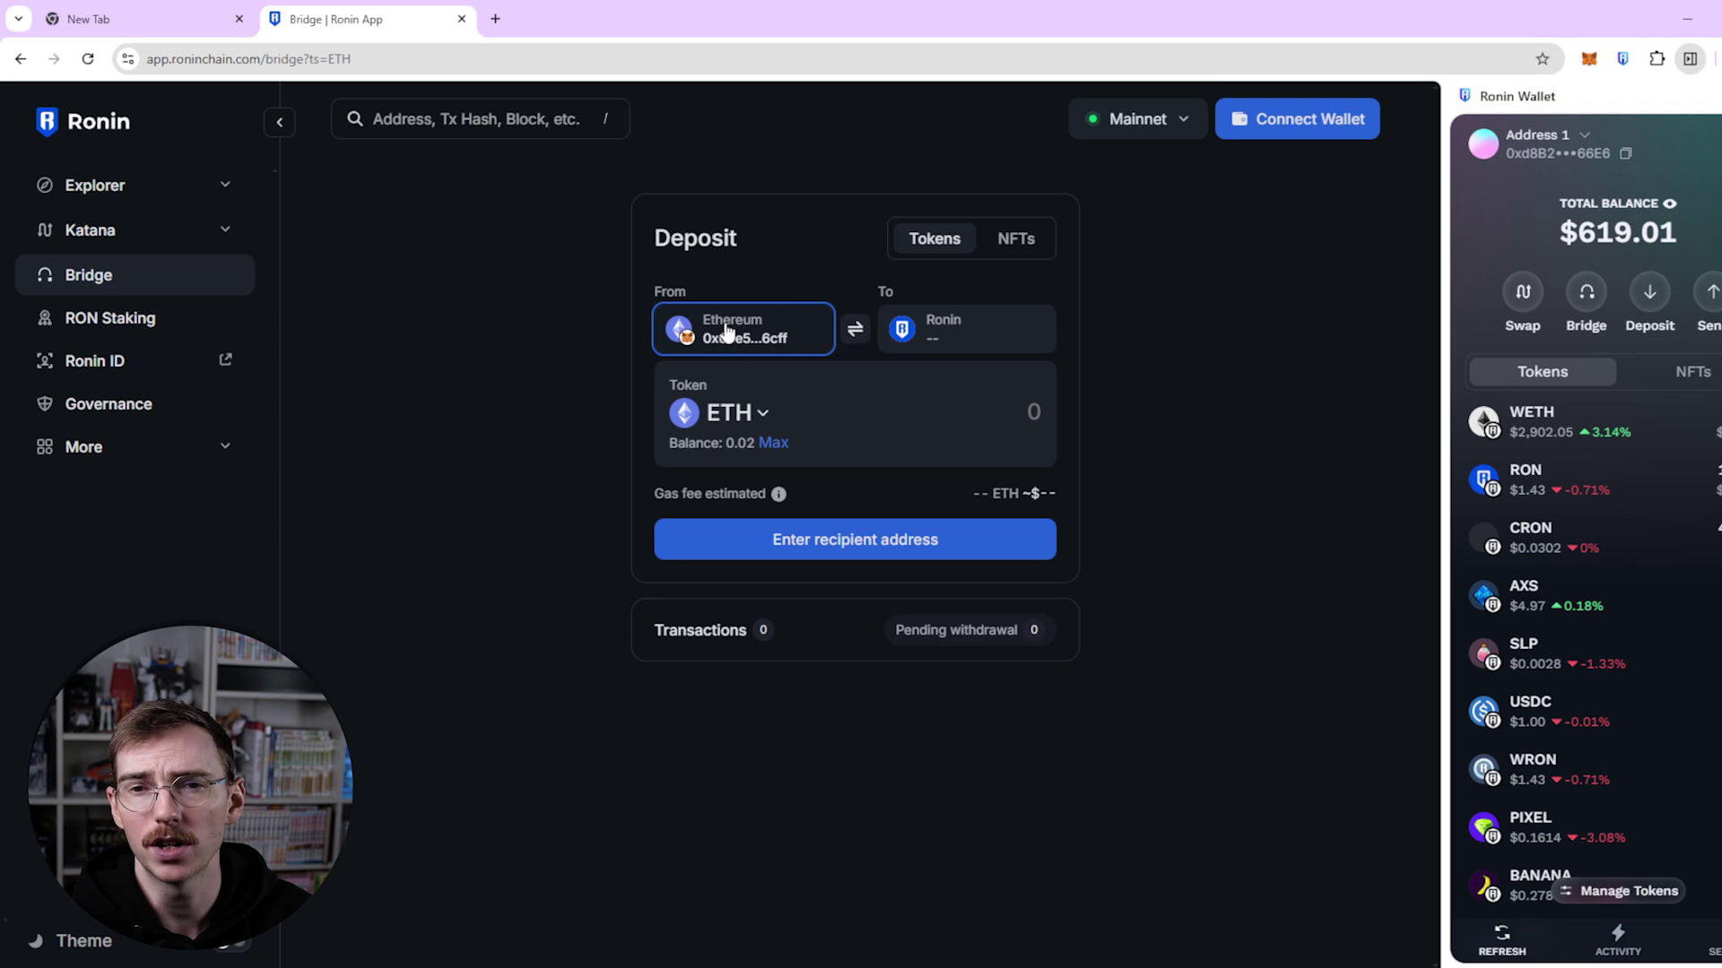
click(1589, 59)
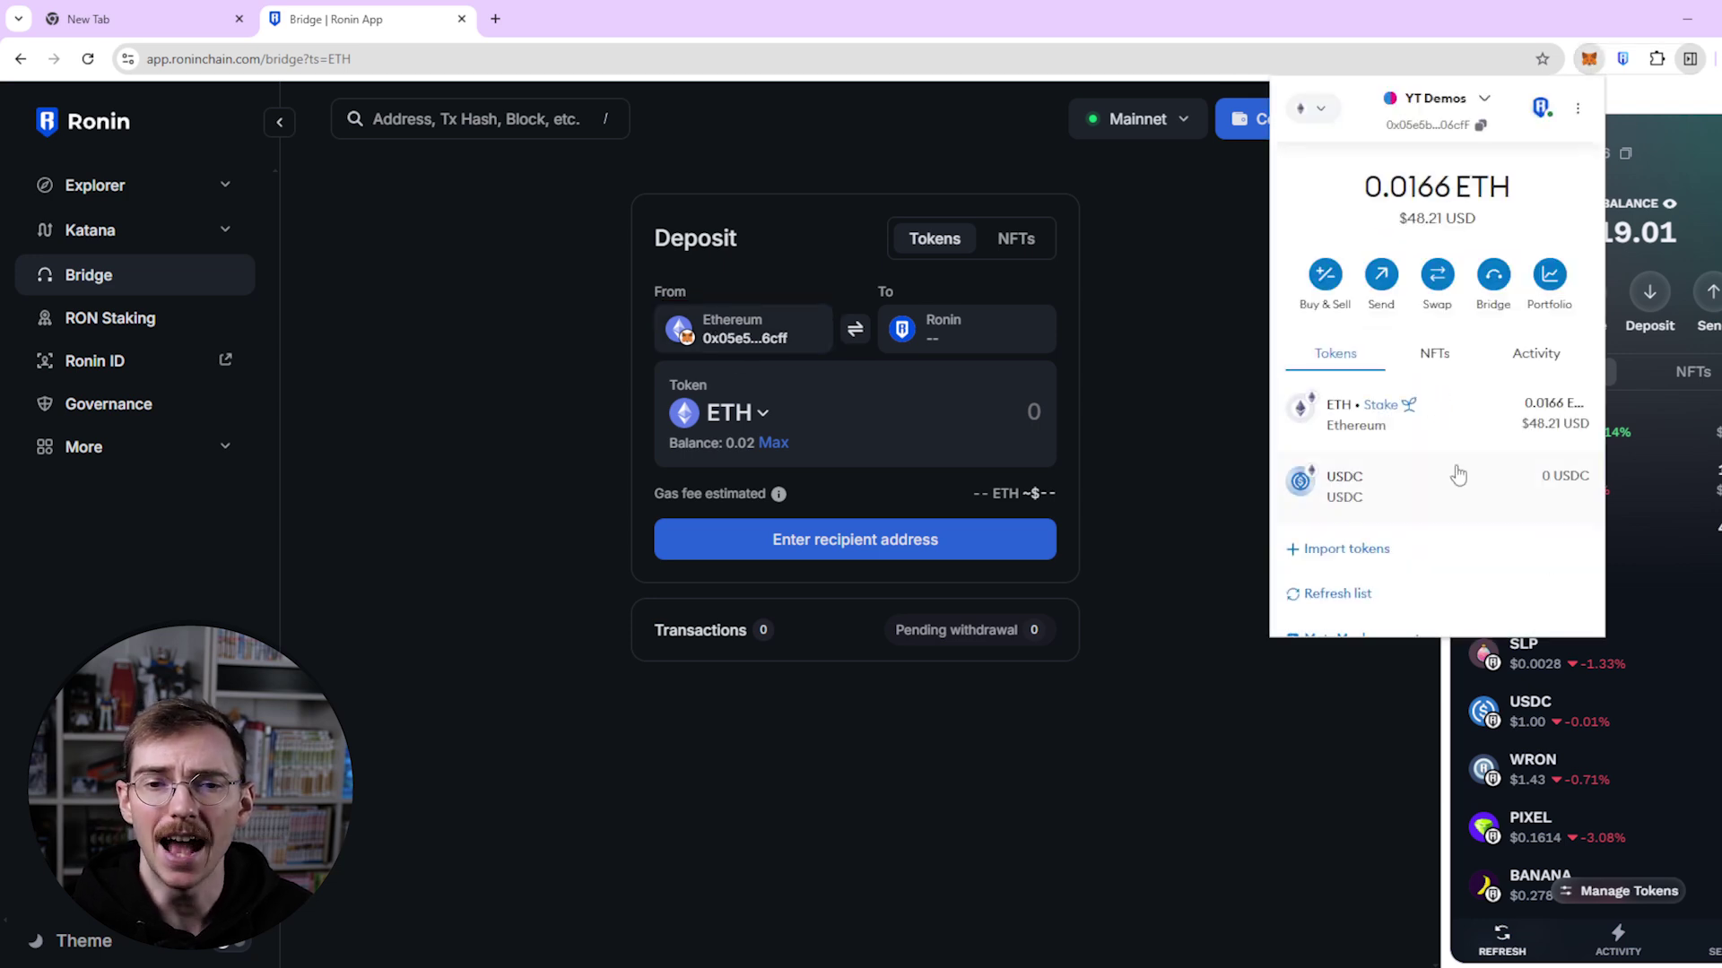
scroll(1484, 377, down, 2)
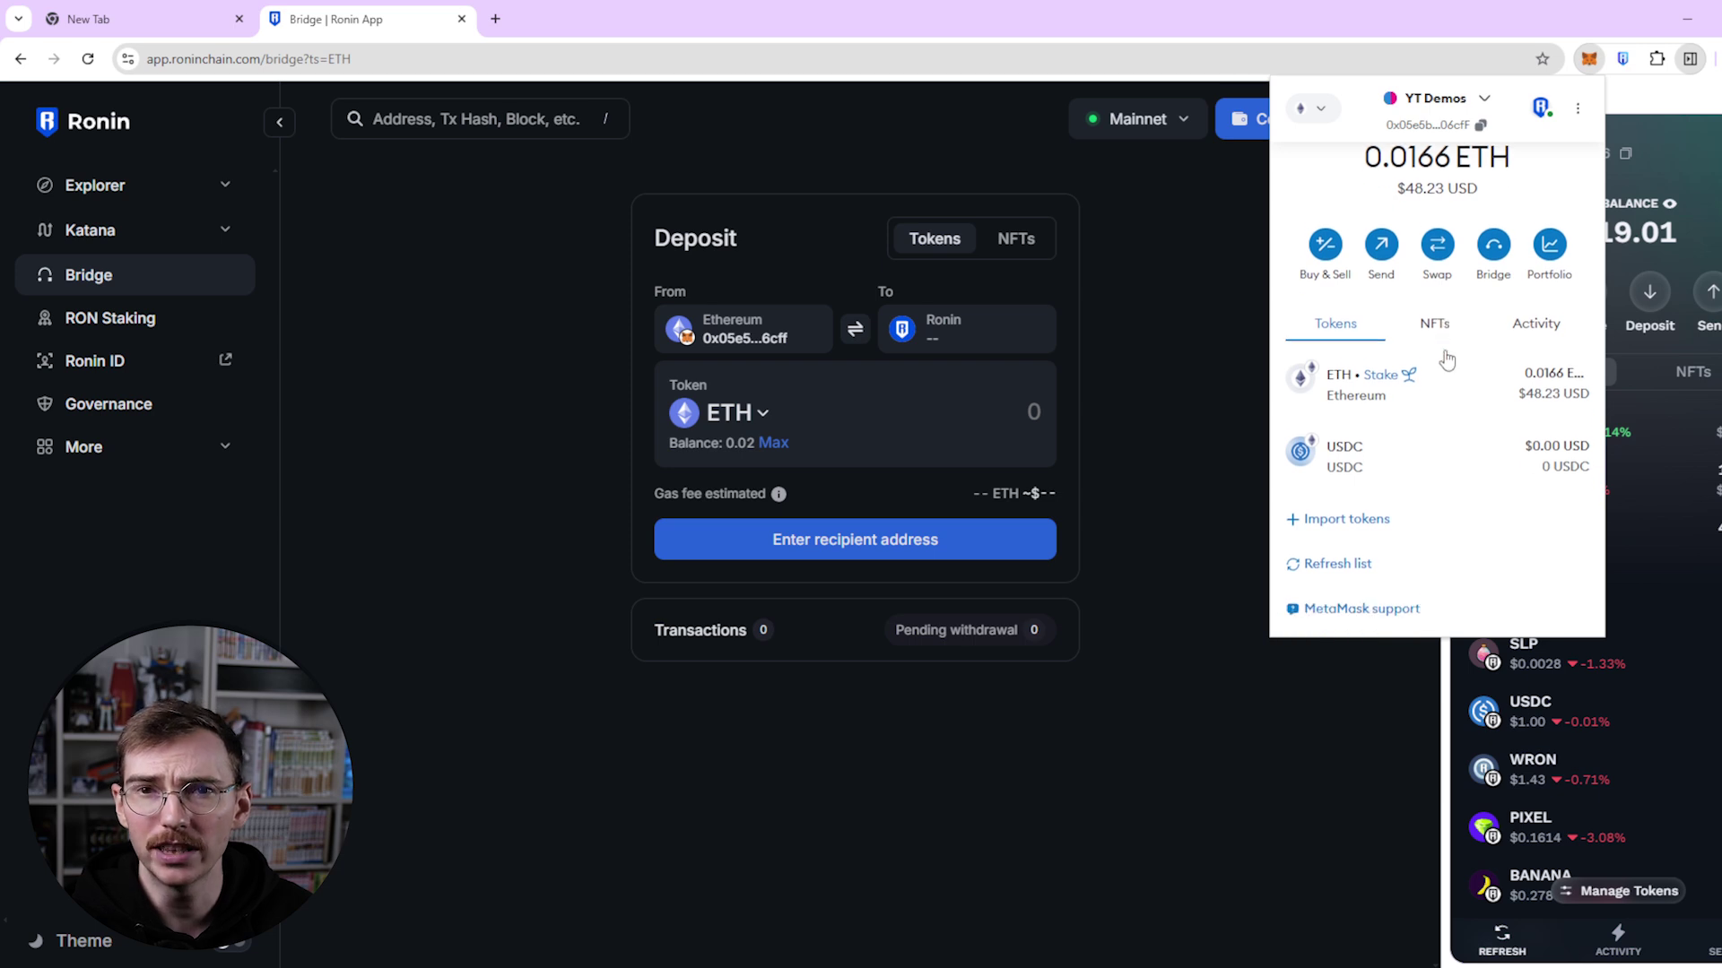
key(Escape)
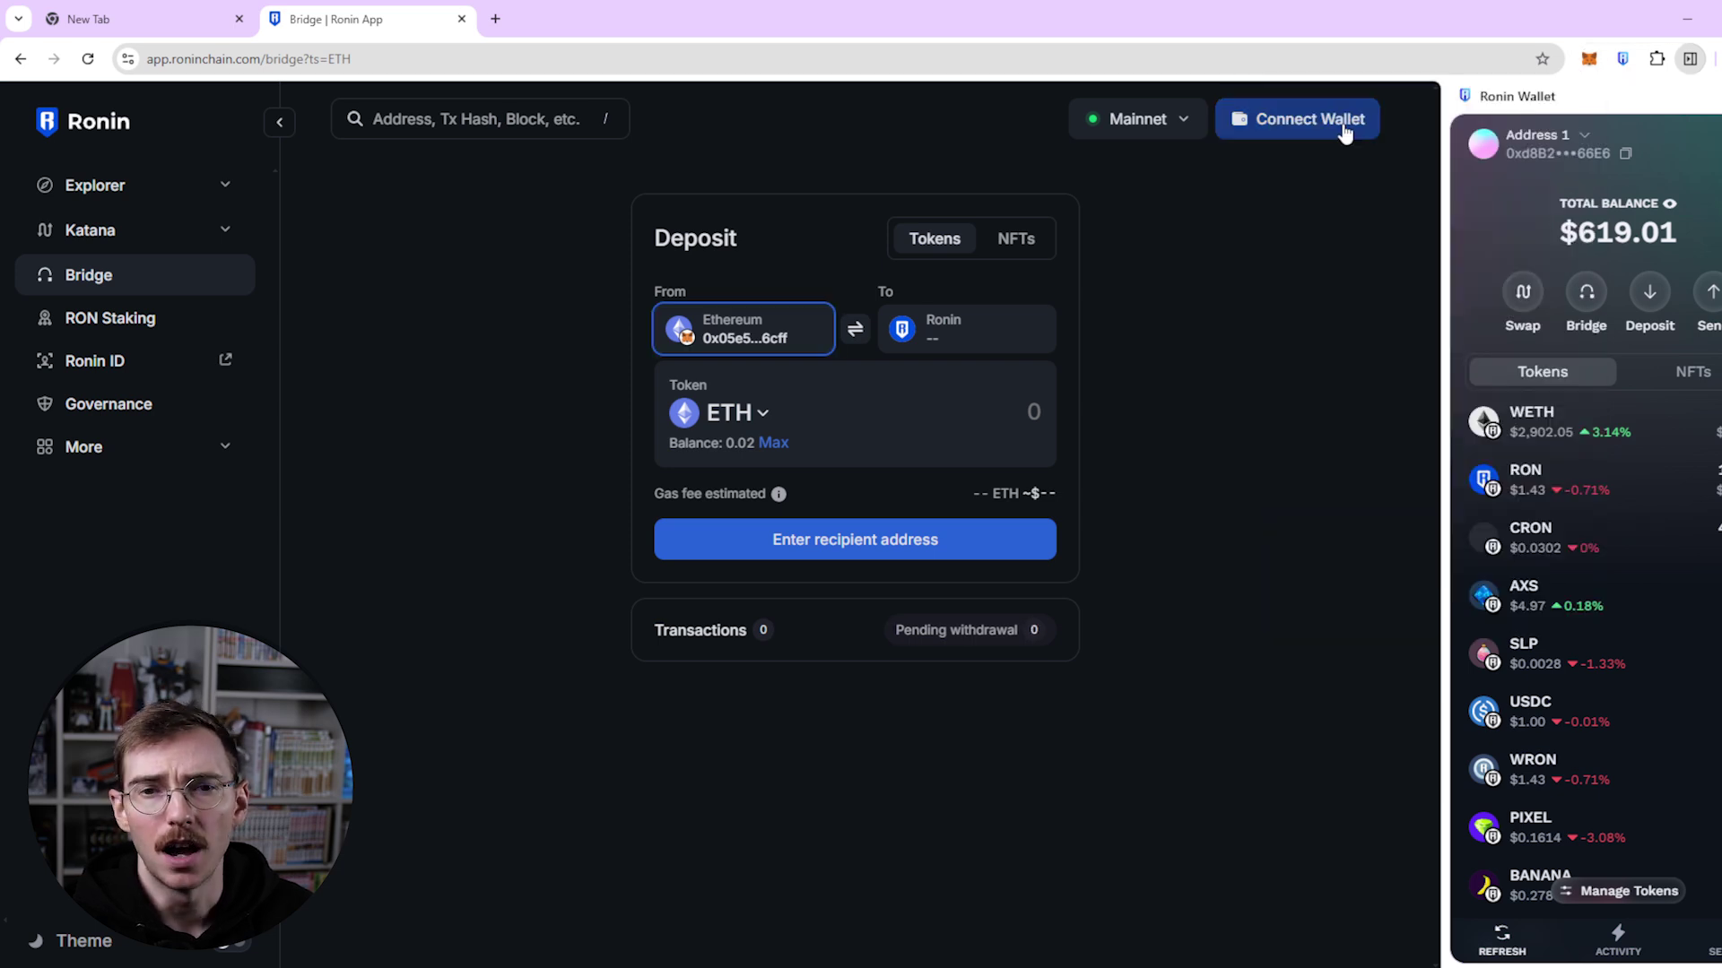
- Connect the Ronin Extension wallet to the bridge
click(1291, 133)
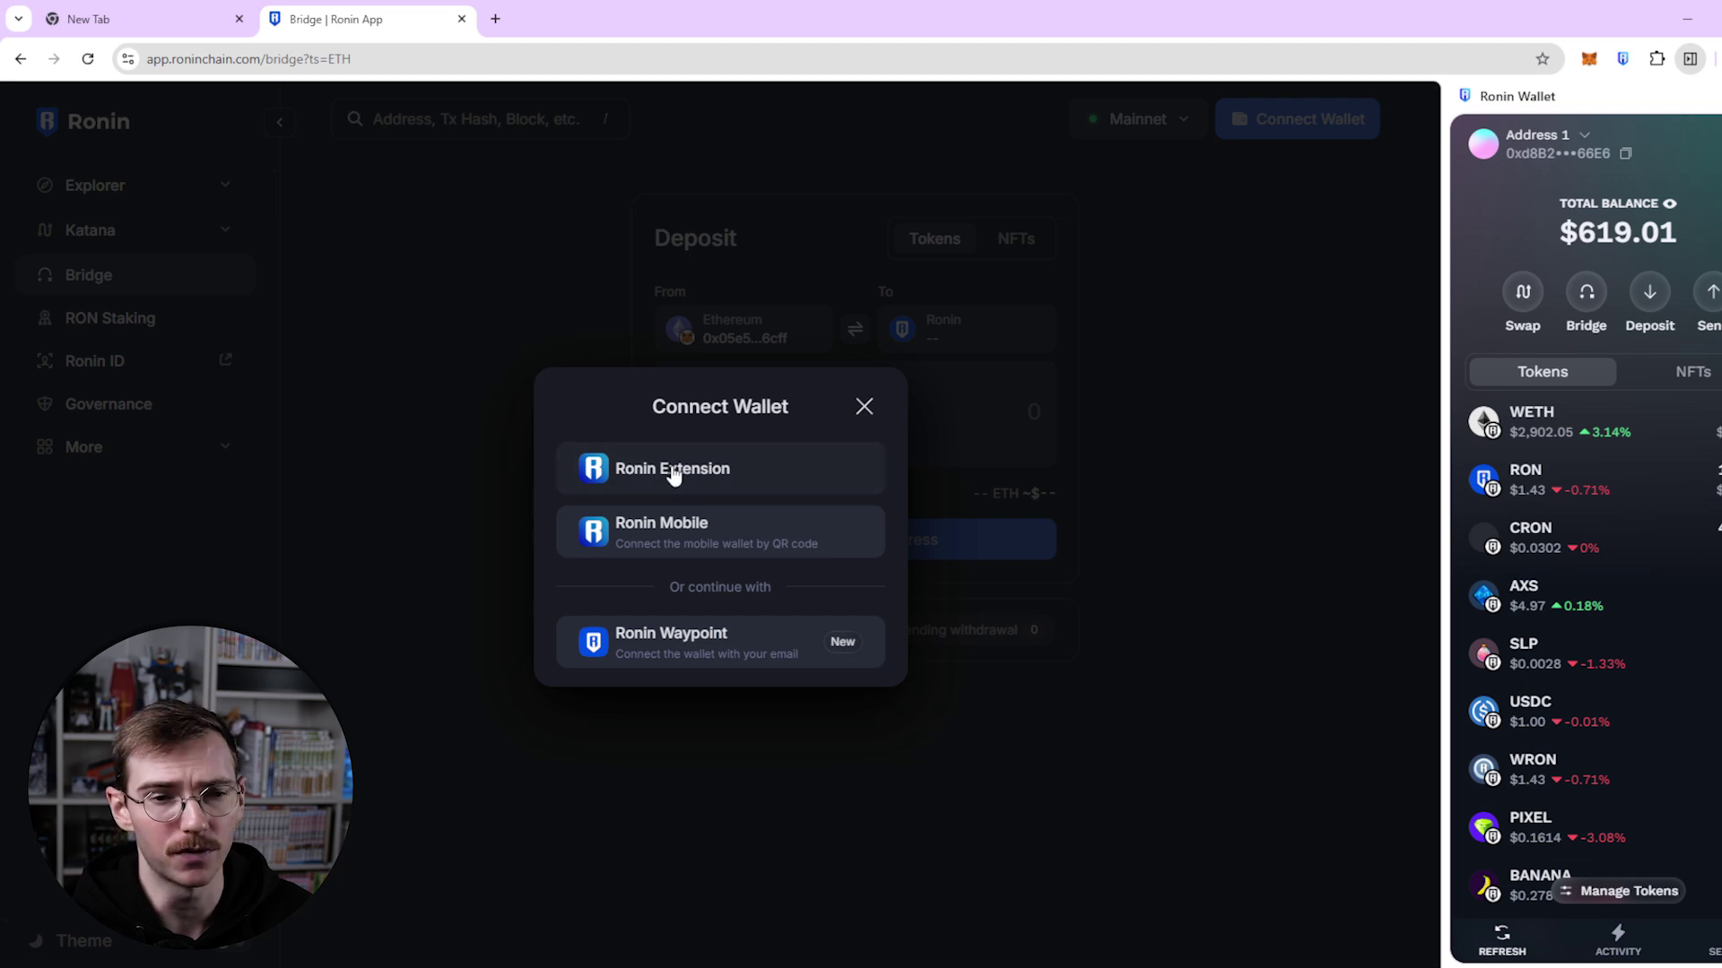
click(673, 471)
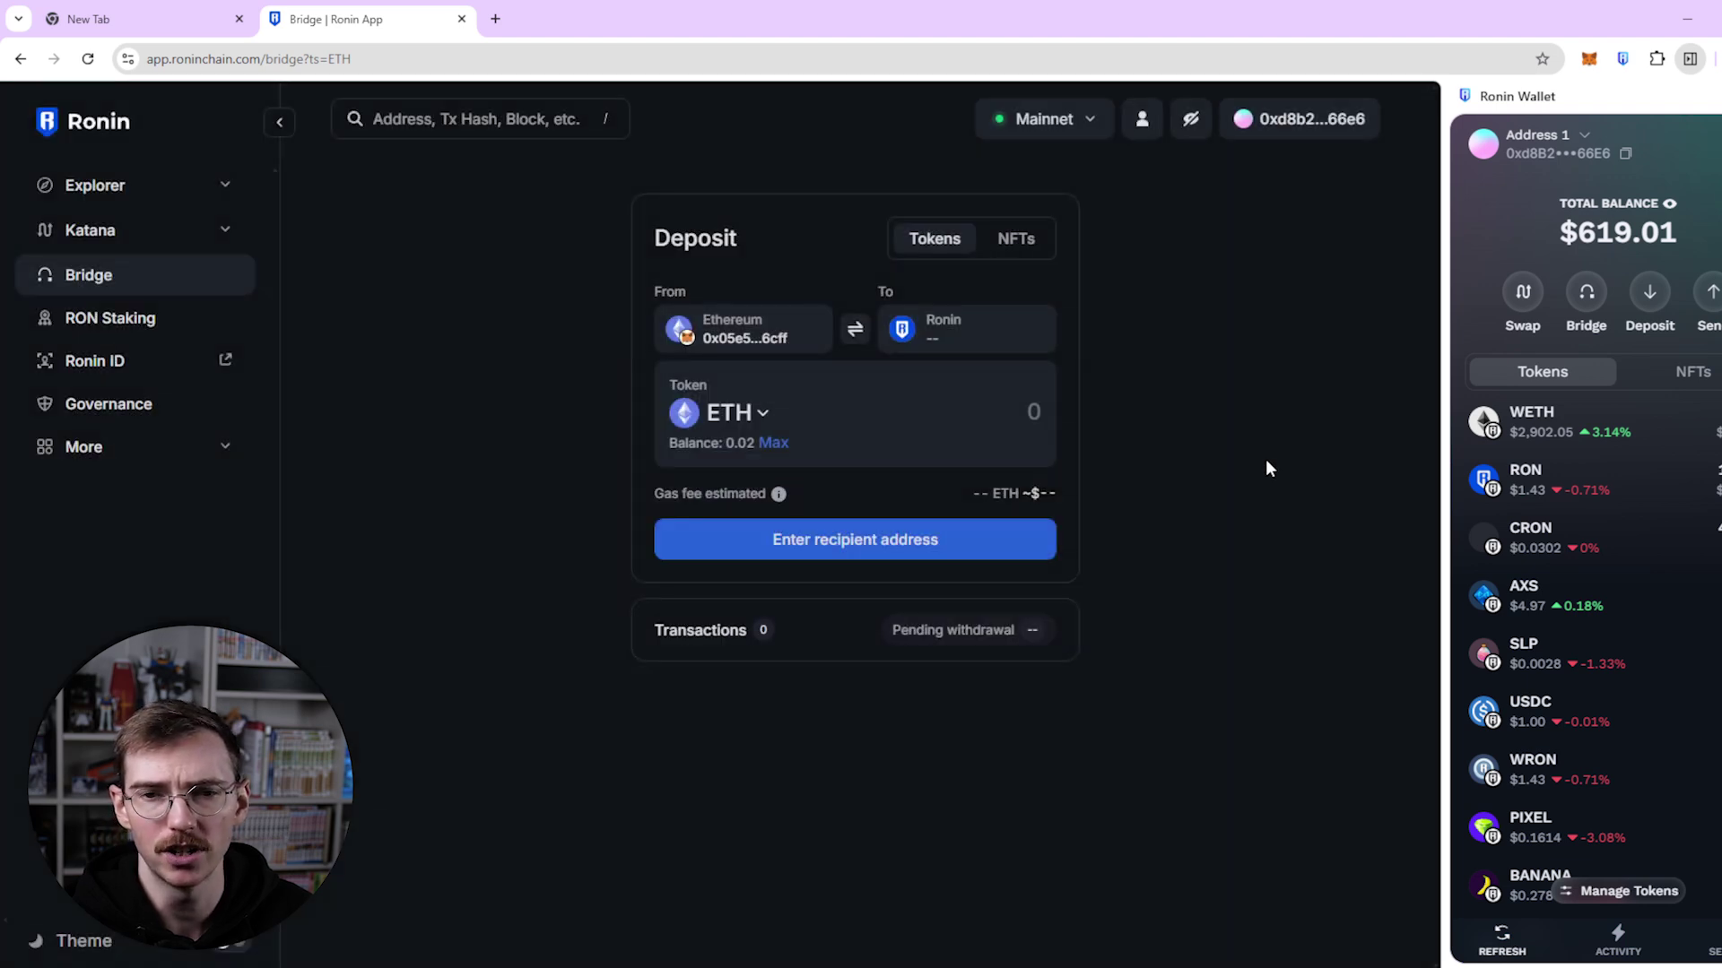
scroll(1650, 574, down, 1)
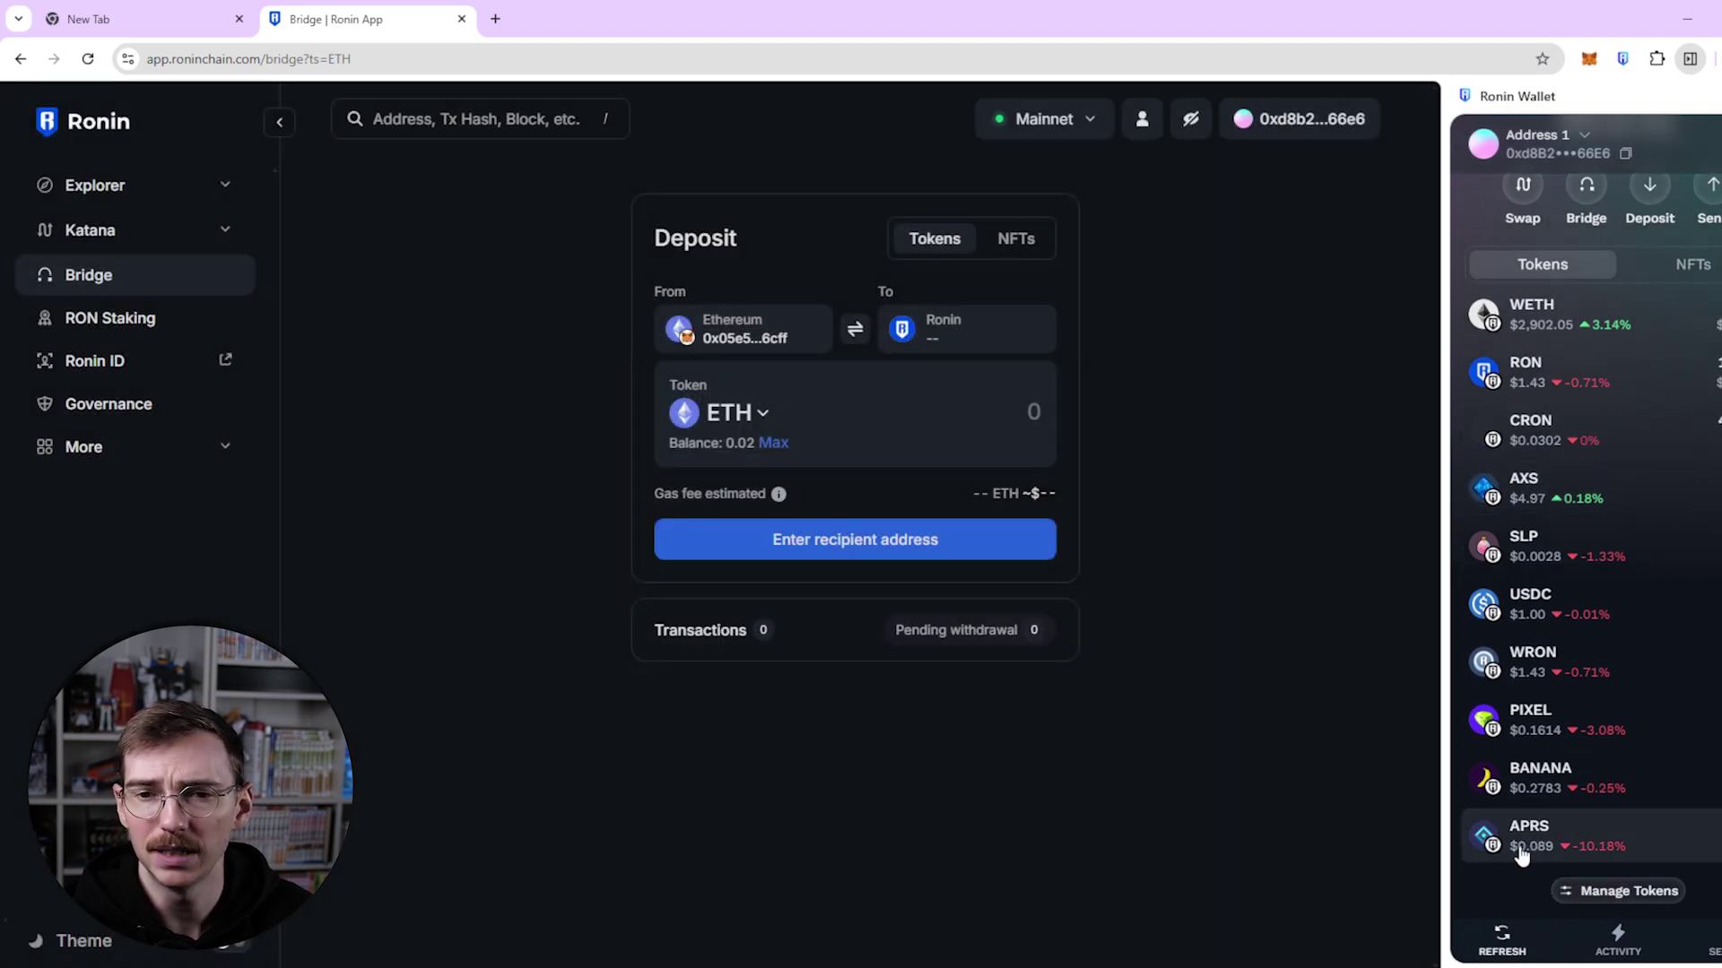
scroll(1654, 905, up, 1)
scroll(1655, 906, down, 1)
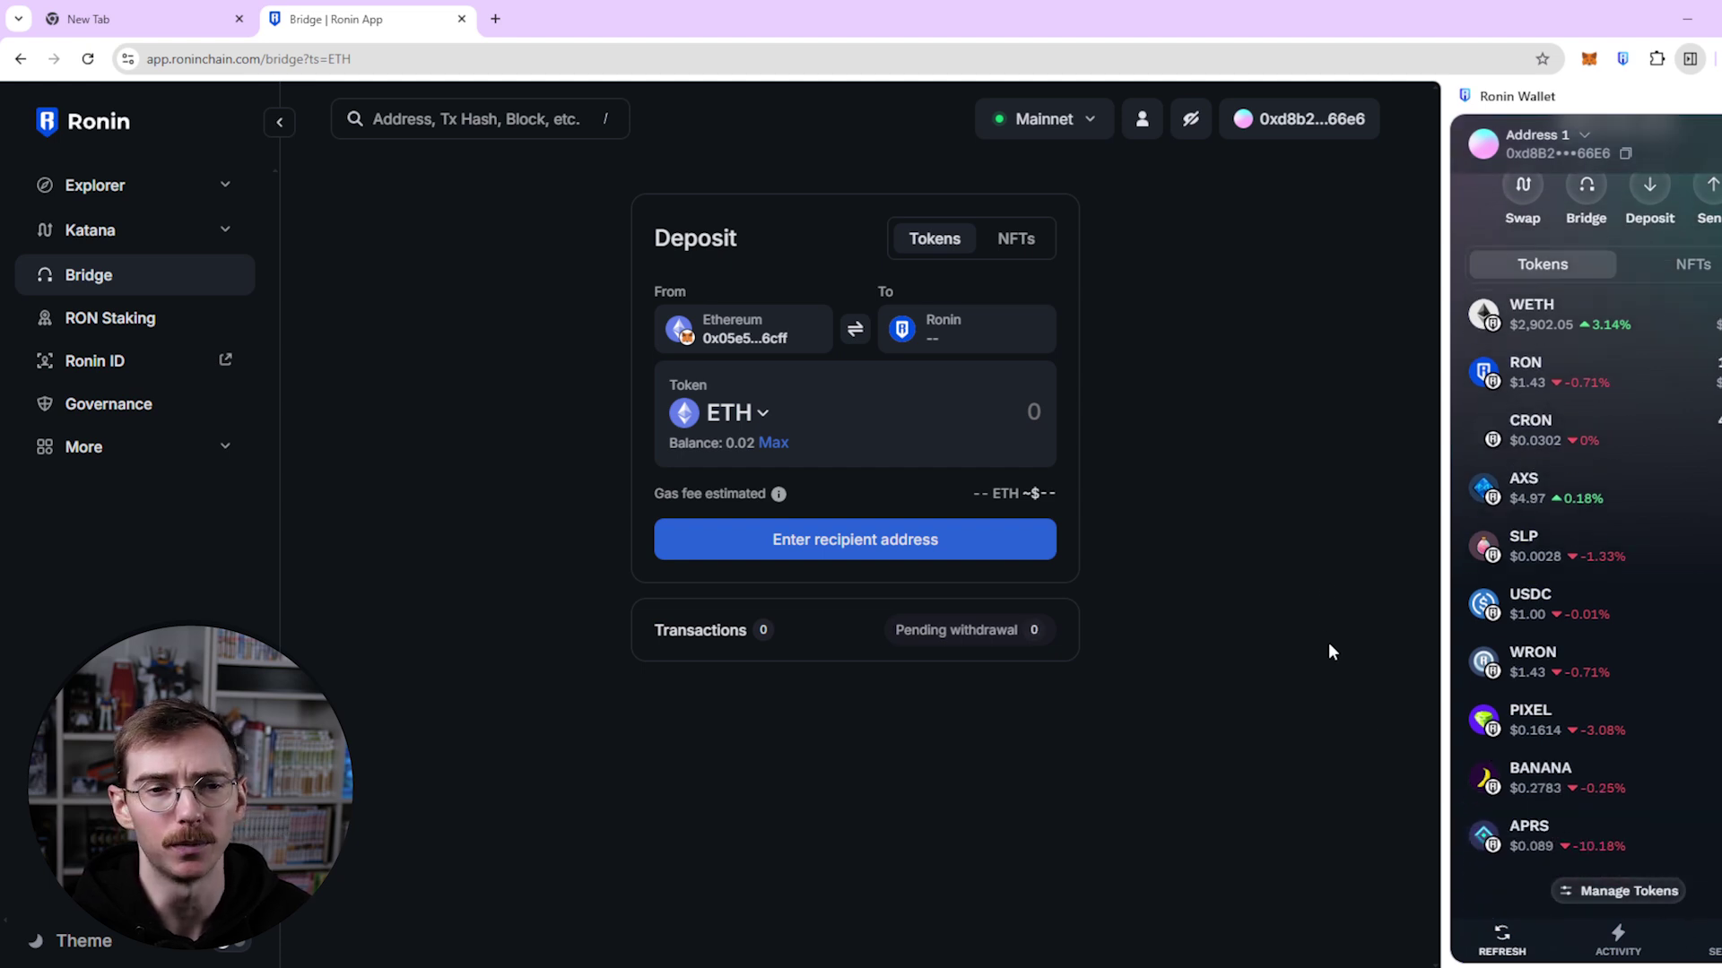
- Browse the Select a token list, then close it without changing the token
click(737, 421)
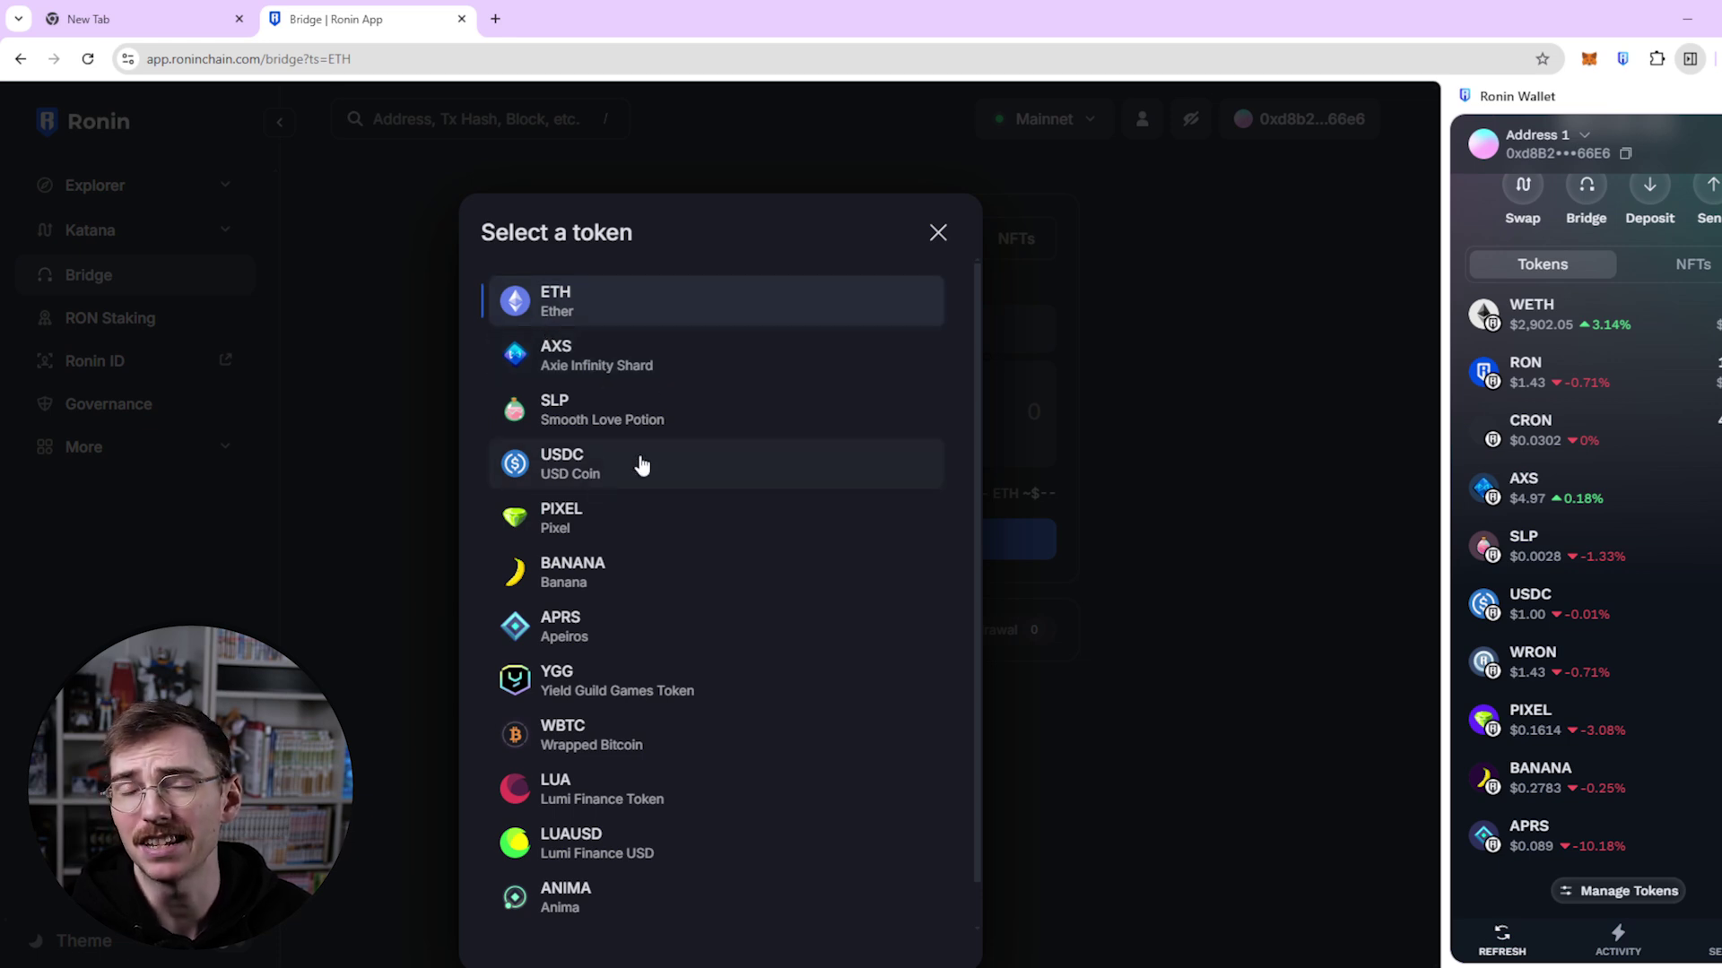
scroll(642, 610, down, 1)
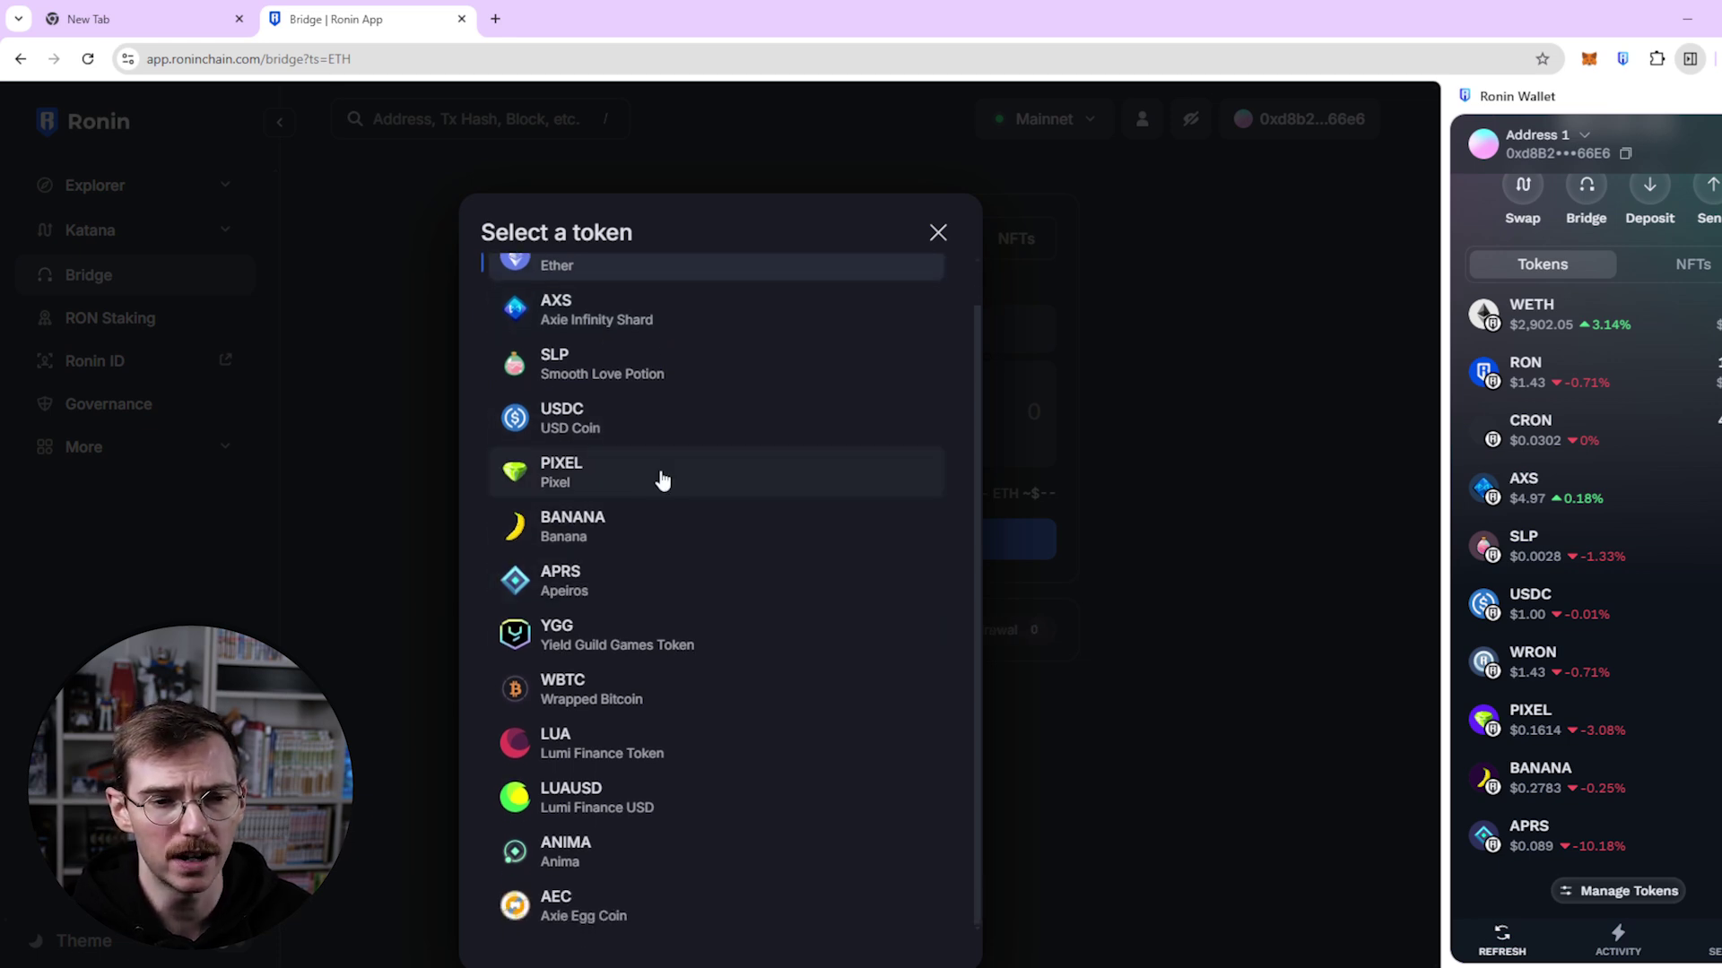
scroll(592, 861, up, 1)
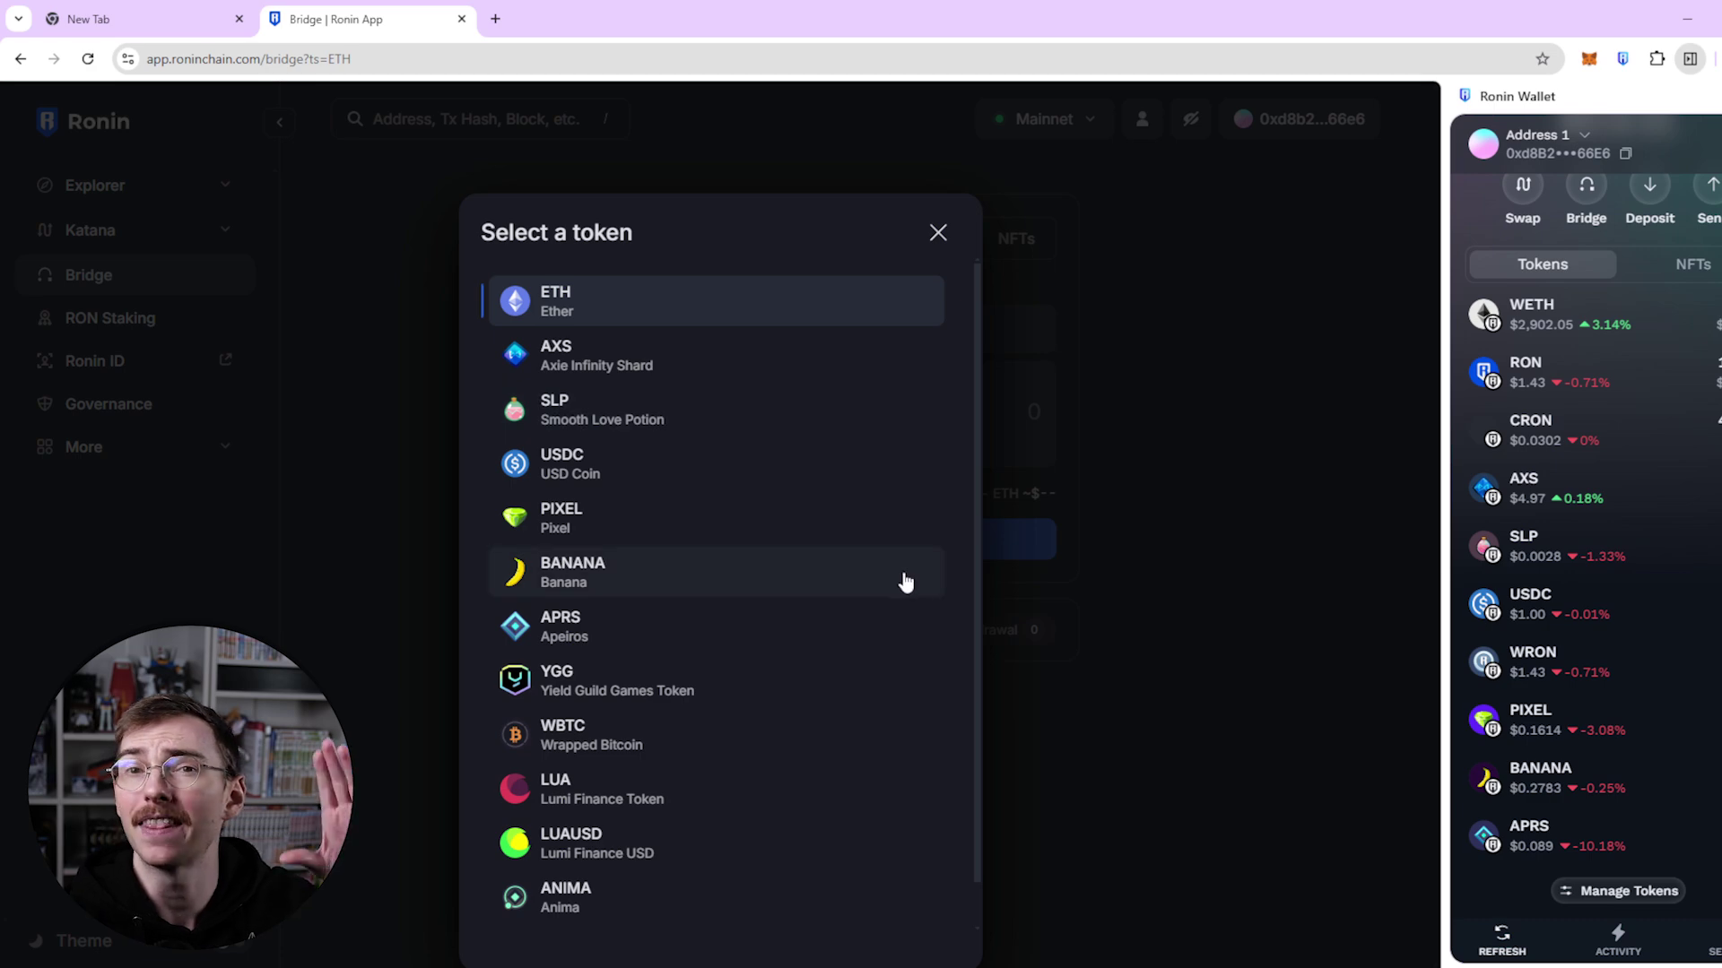
click(937, 232)
- Toggle the bridge back to Deposit, check the MetaMask balance, and enter 0.001 ETH
click(855, 330)
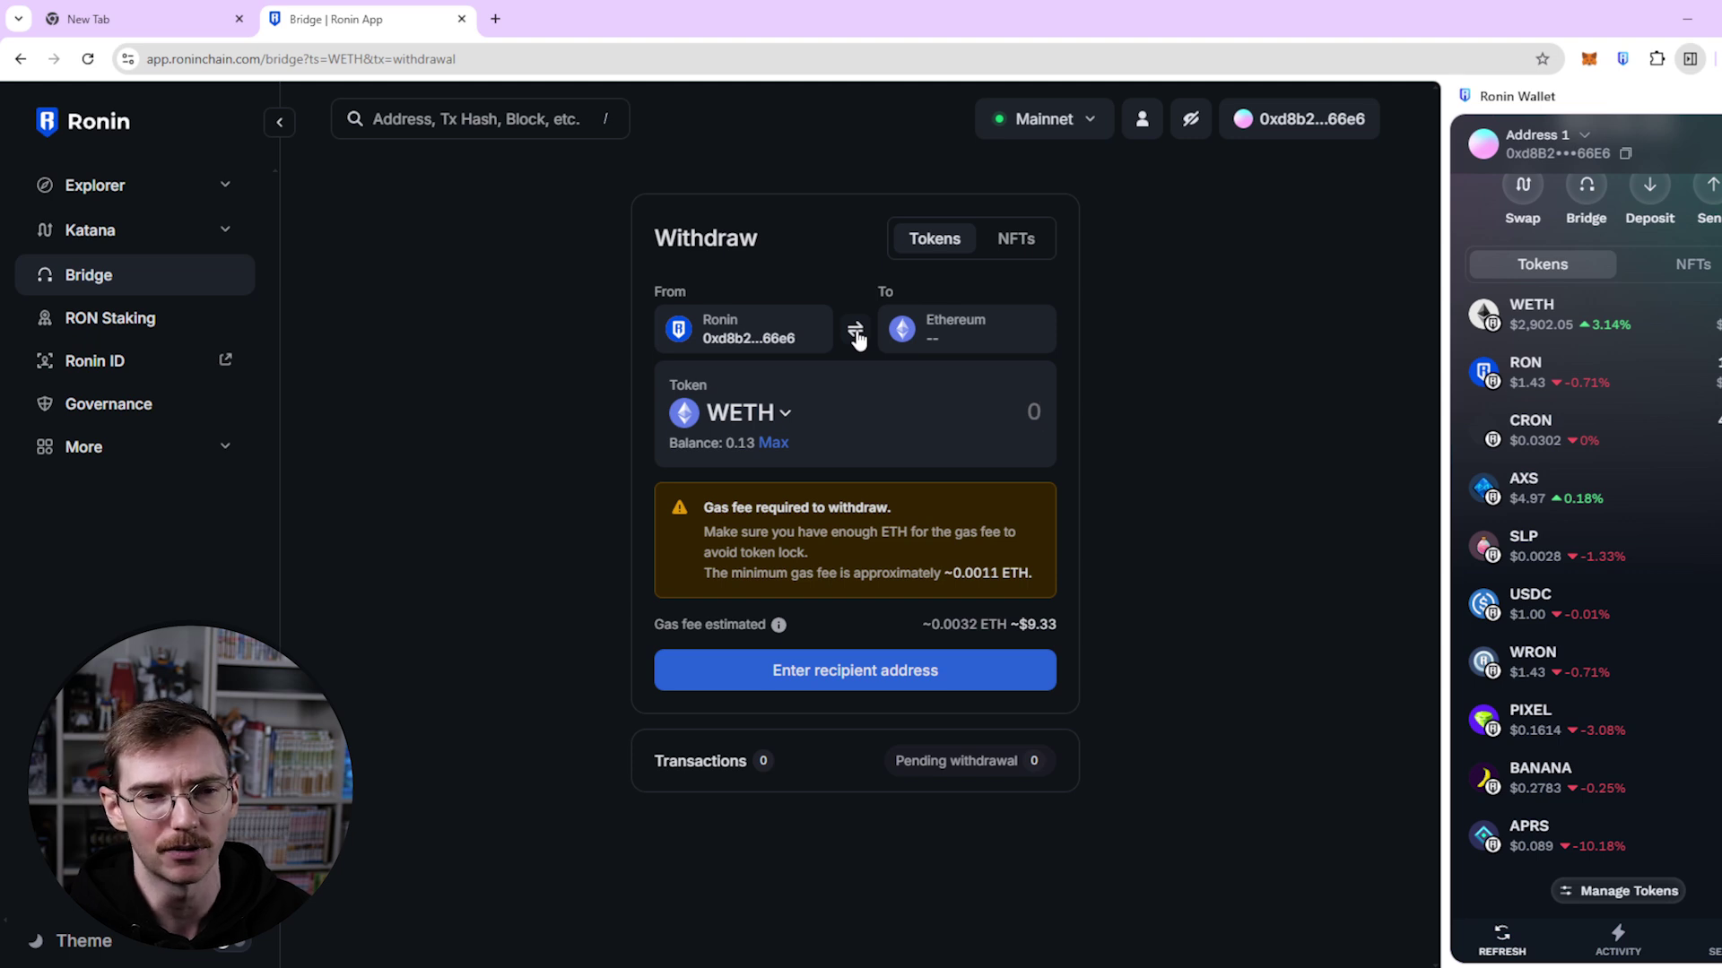
click(856, 332)
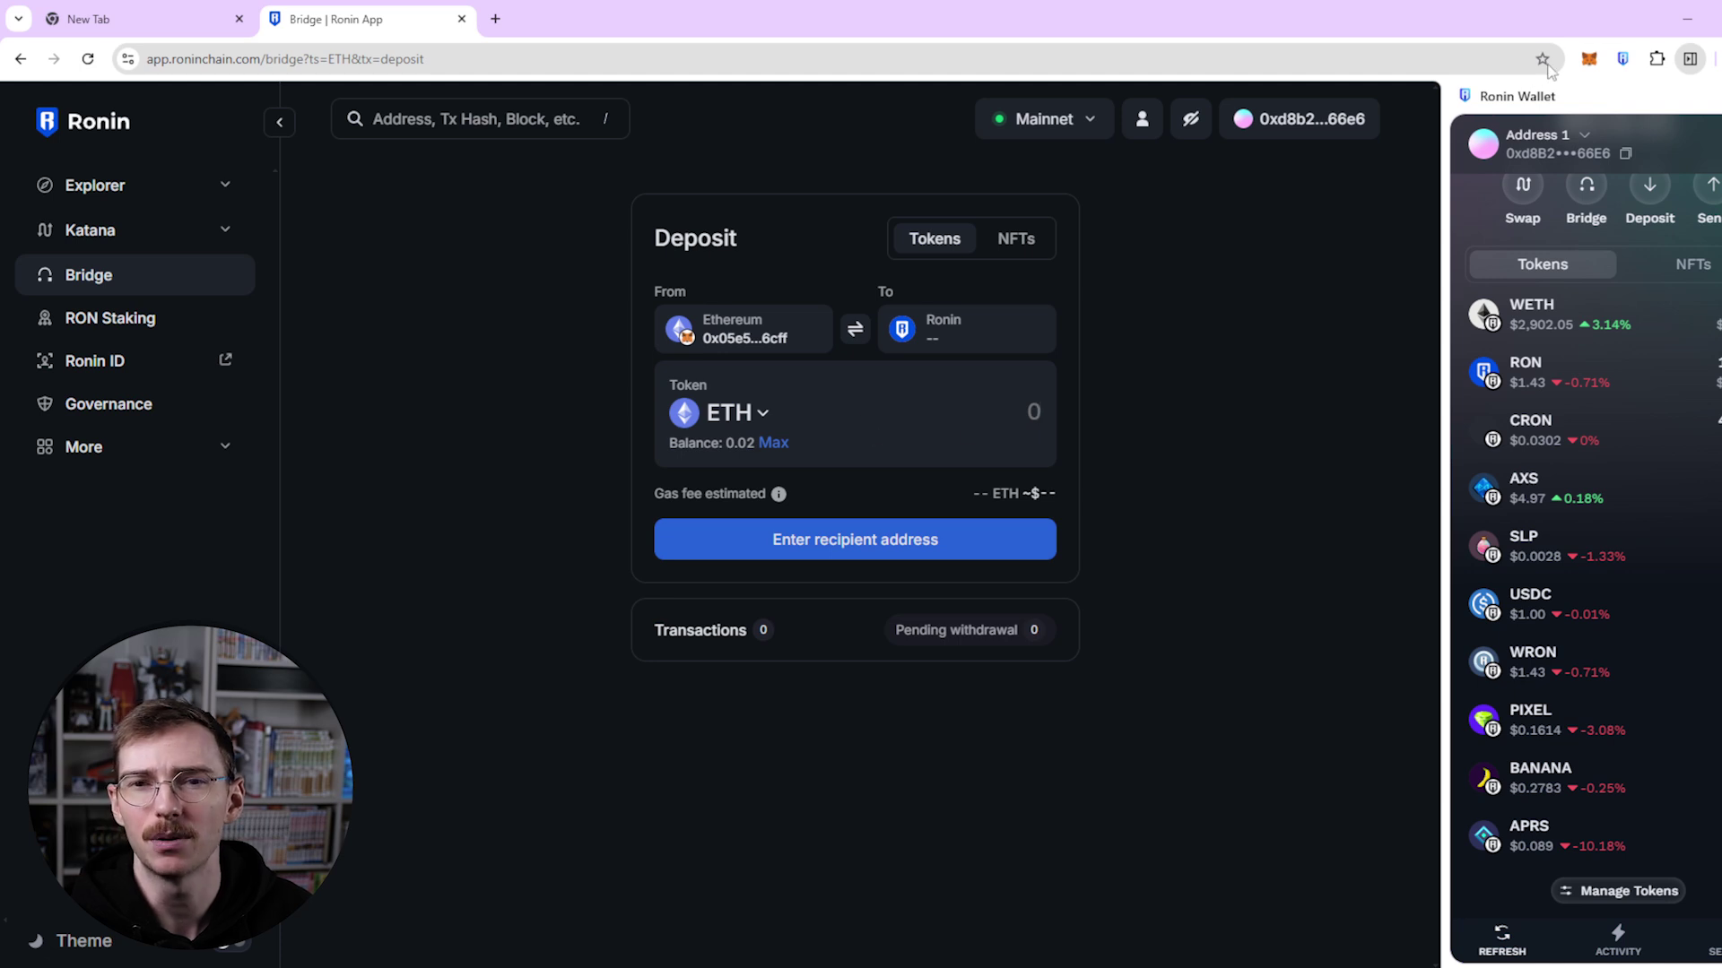
click(1588, 58)
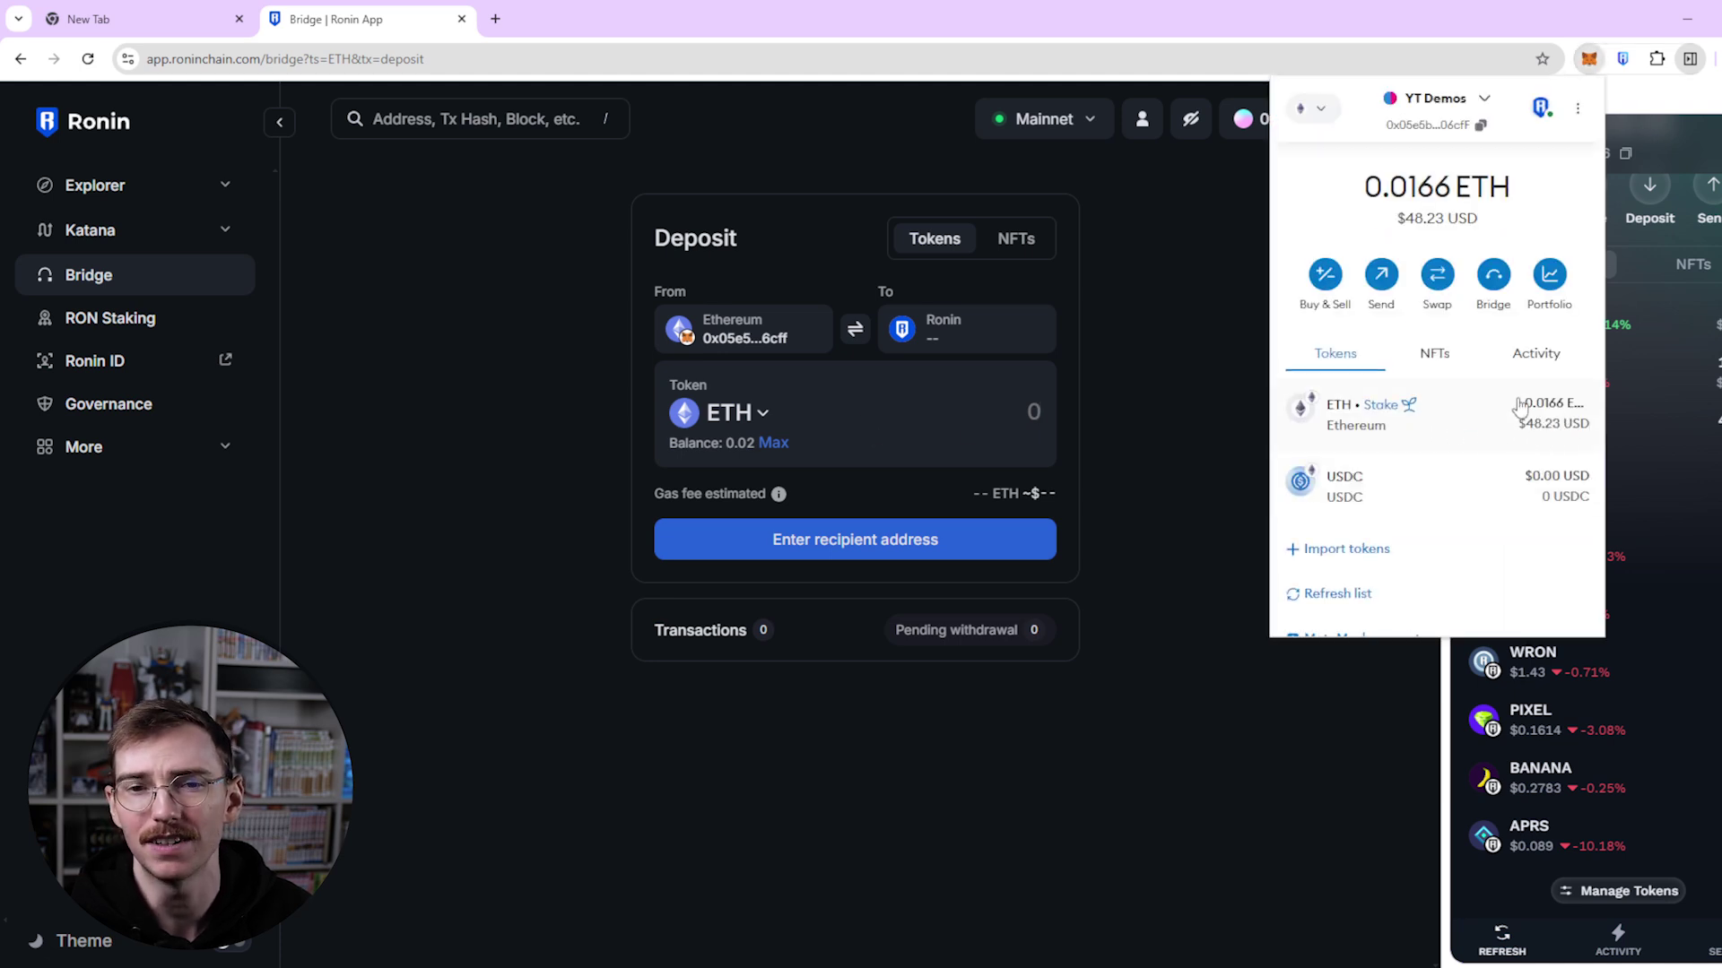
click(1212, 506)
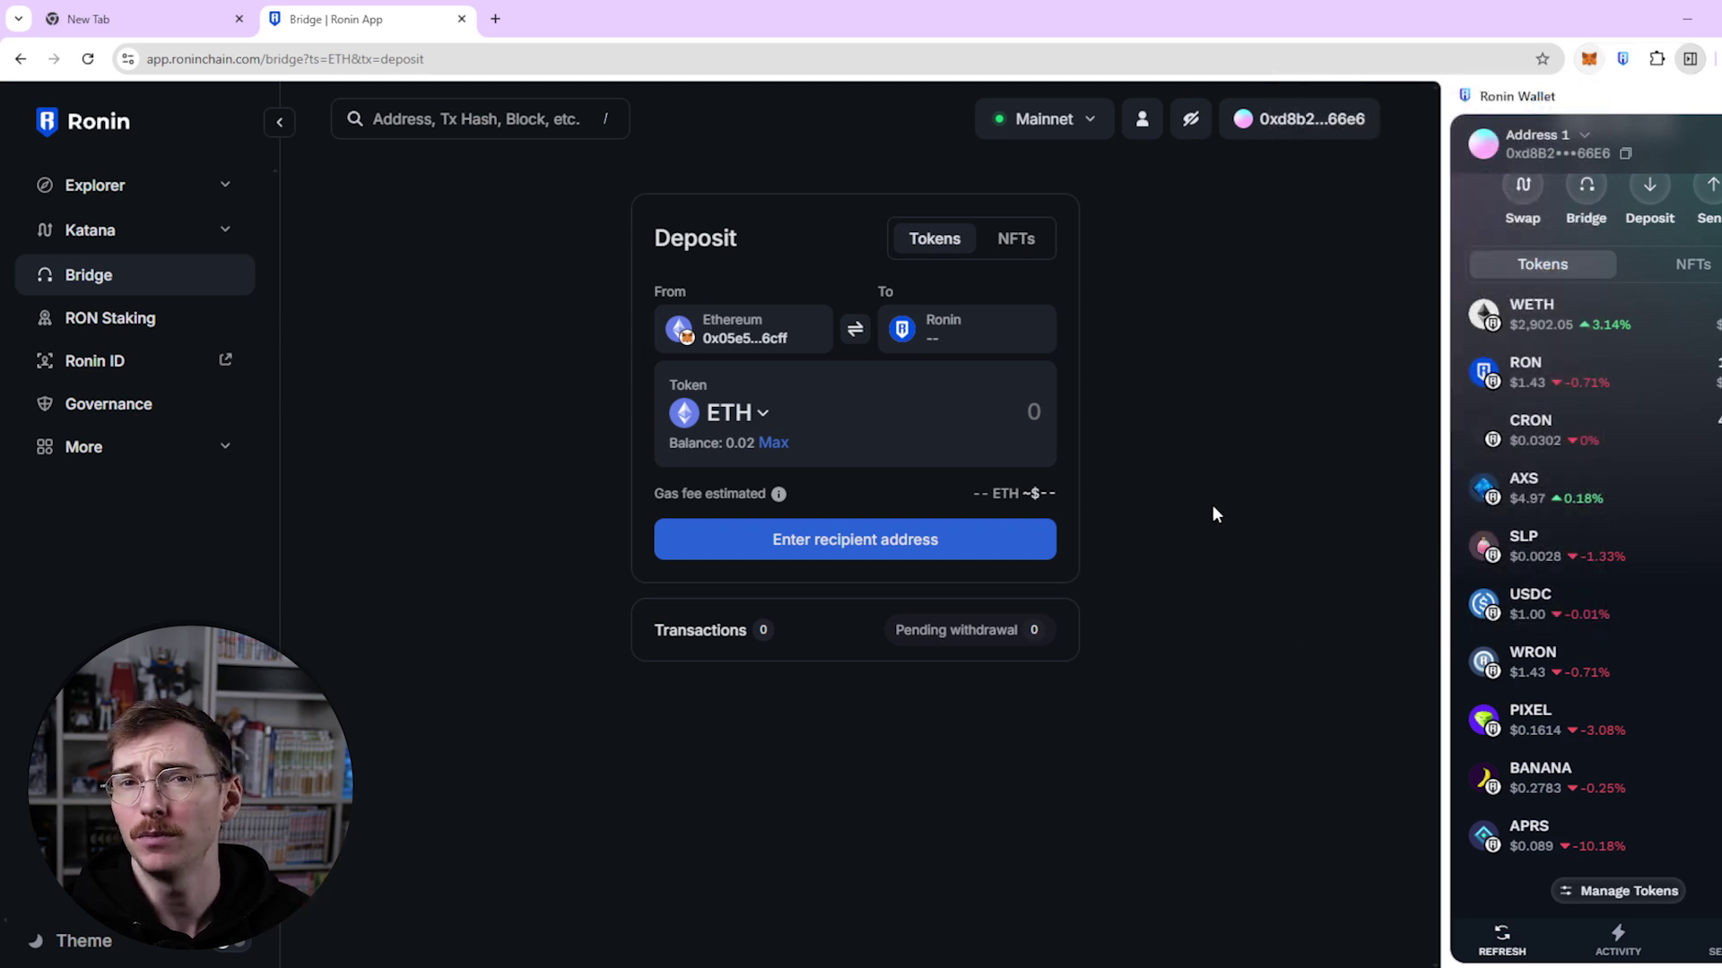
text(0.001)
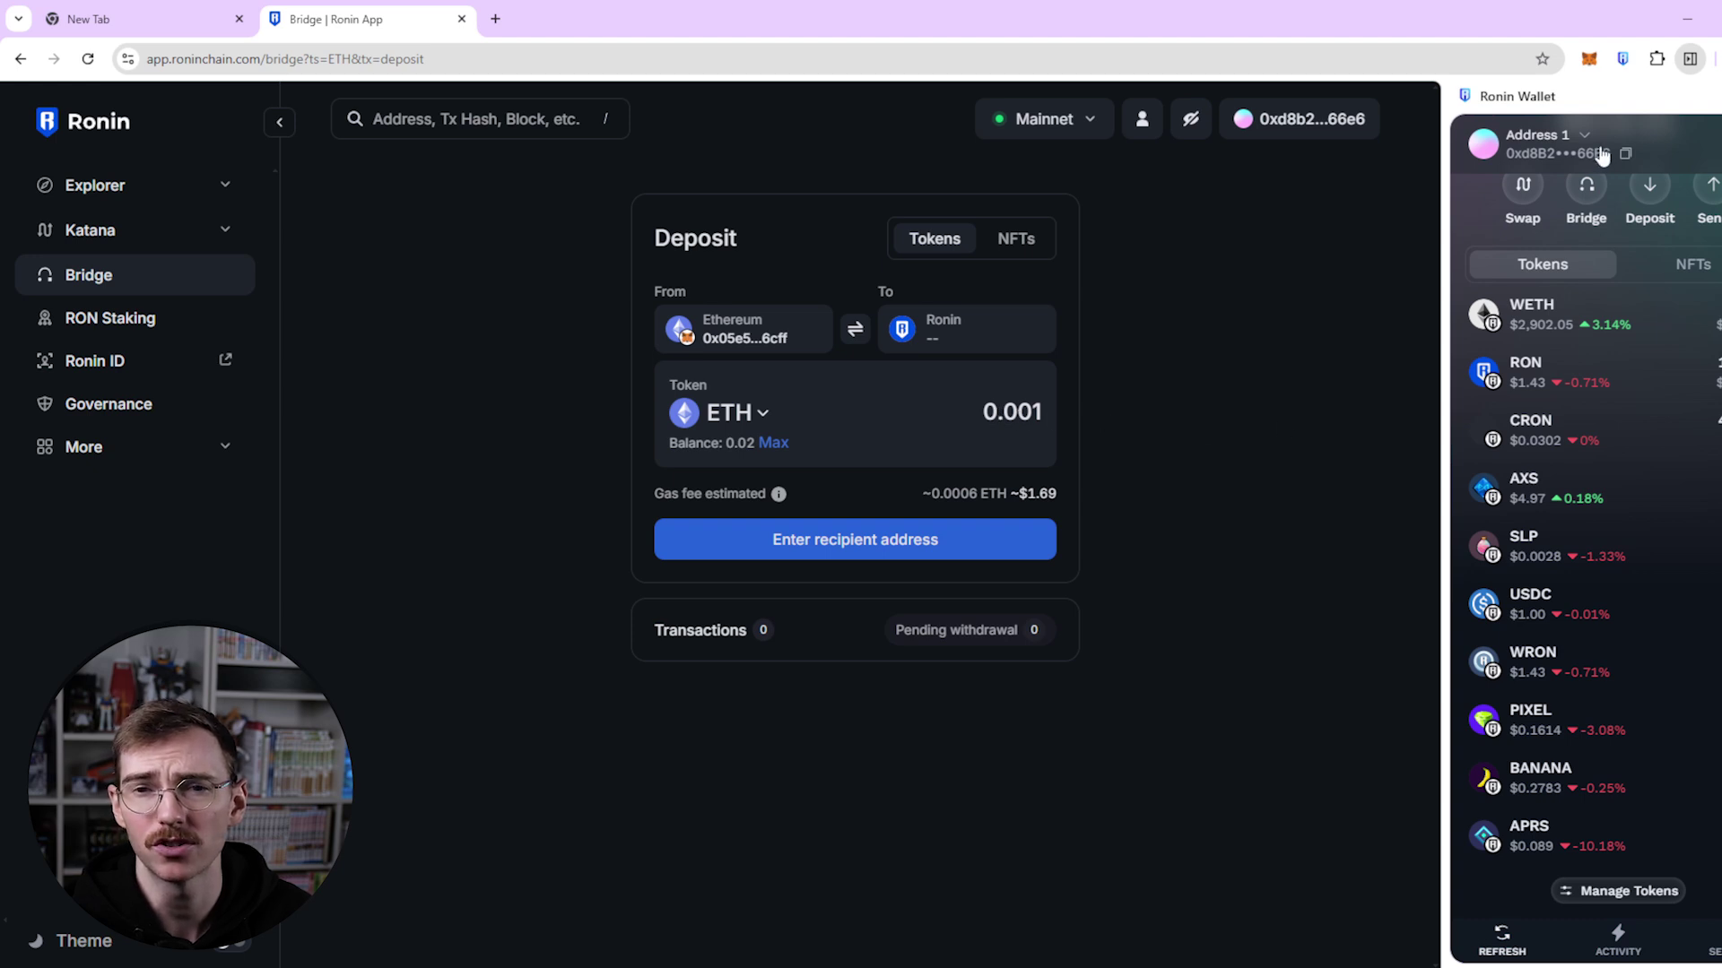
scroll(1598, 205, up, 2)
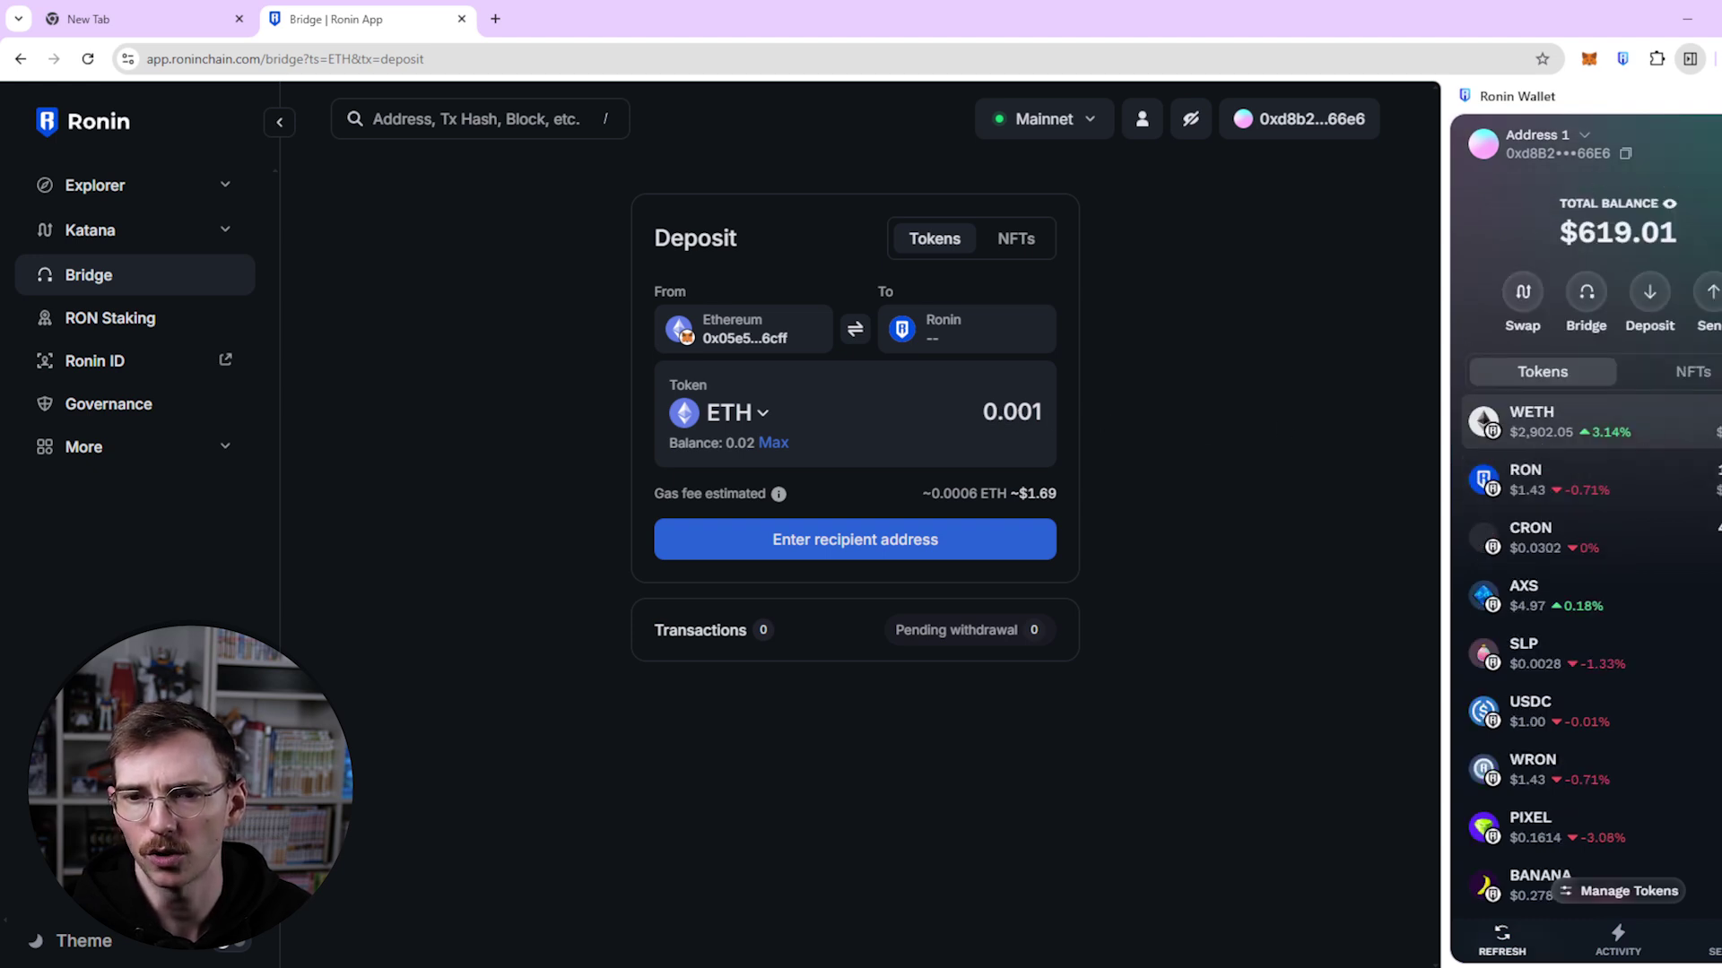
- Paste the copied Ronin Wallet address as the deposit recipient and confirm it
click(876, 547)
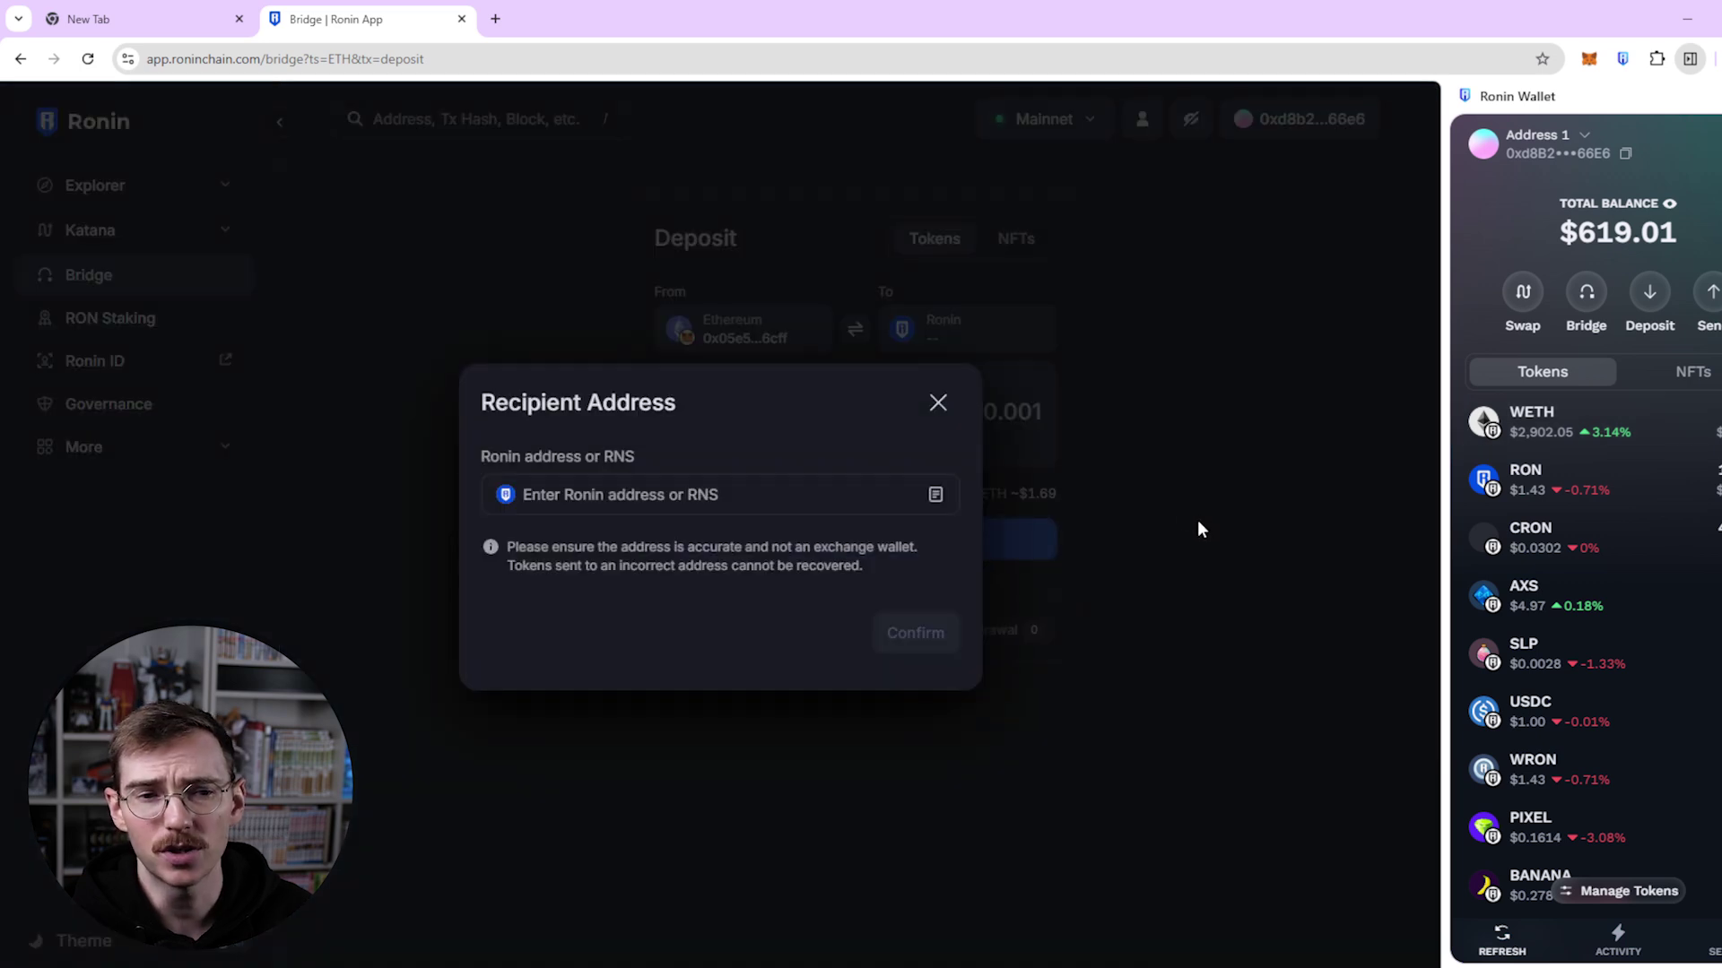
click(569, 497)
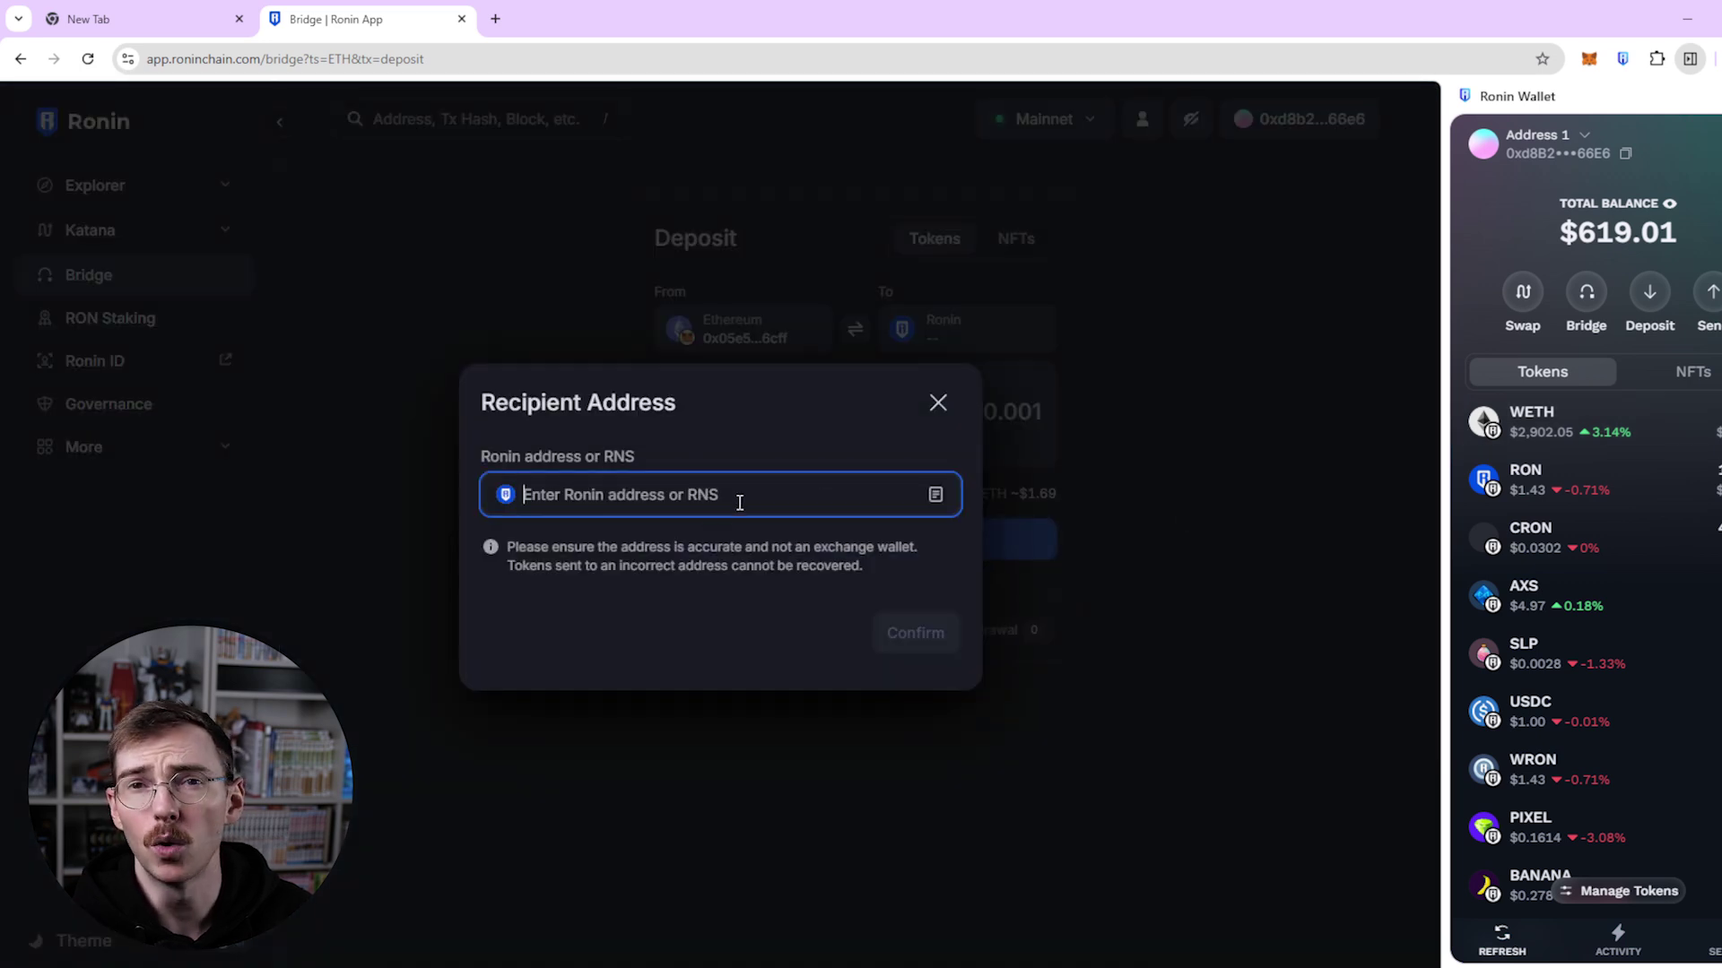
click(936, 496)
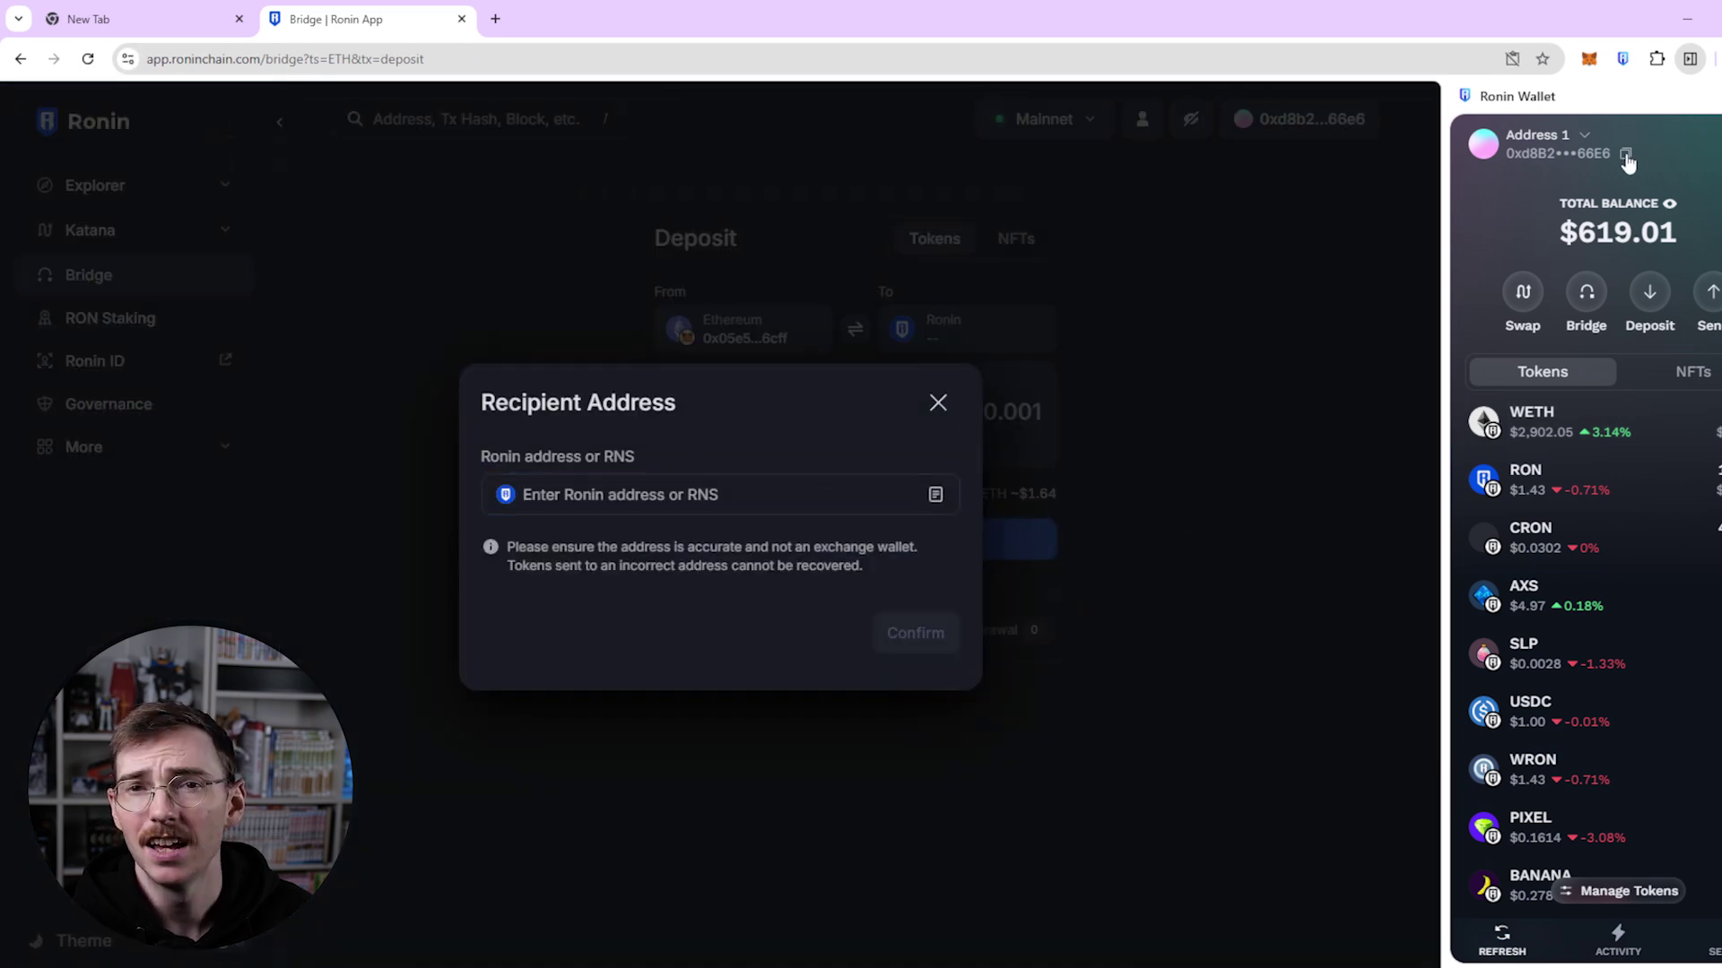
click(1625, 157)
click(651, 488)
key(ctrl+v)
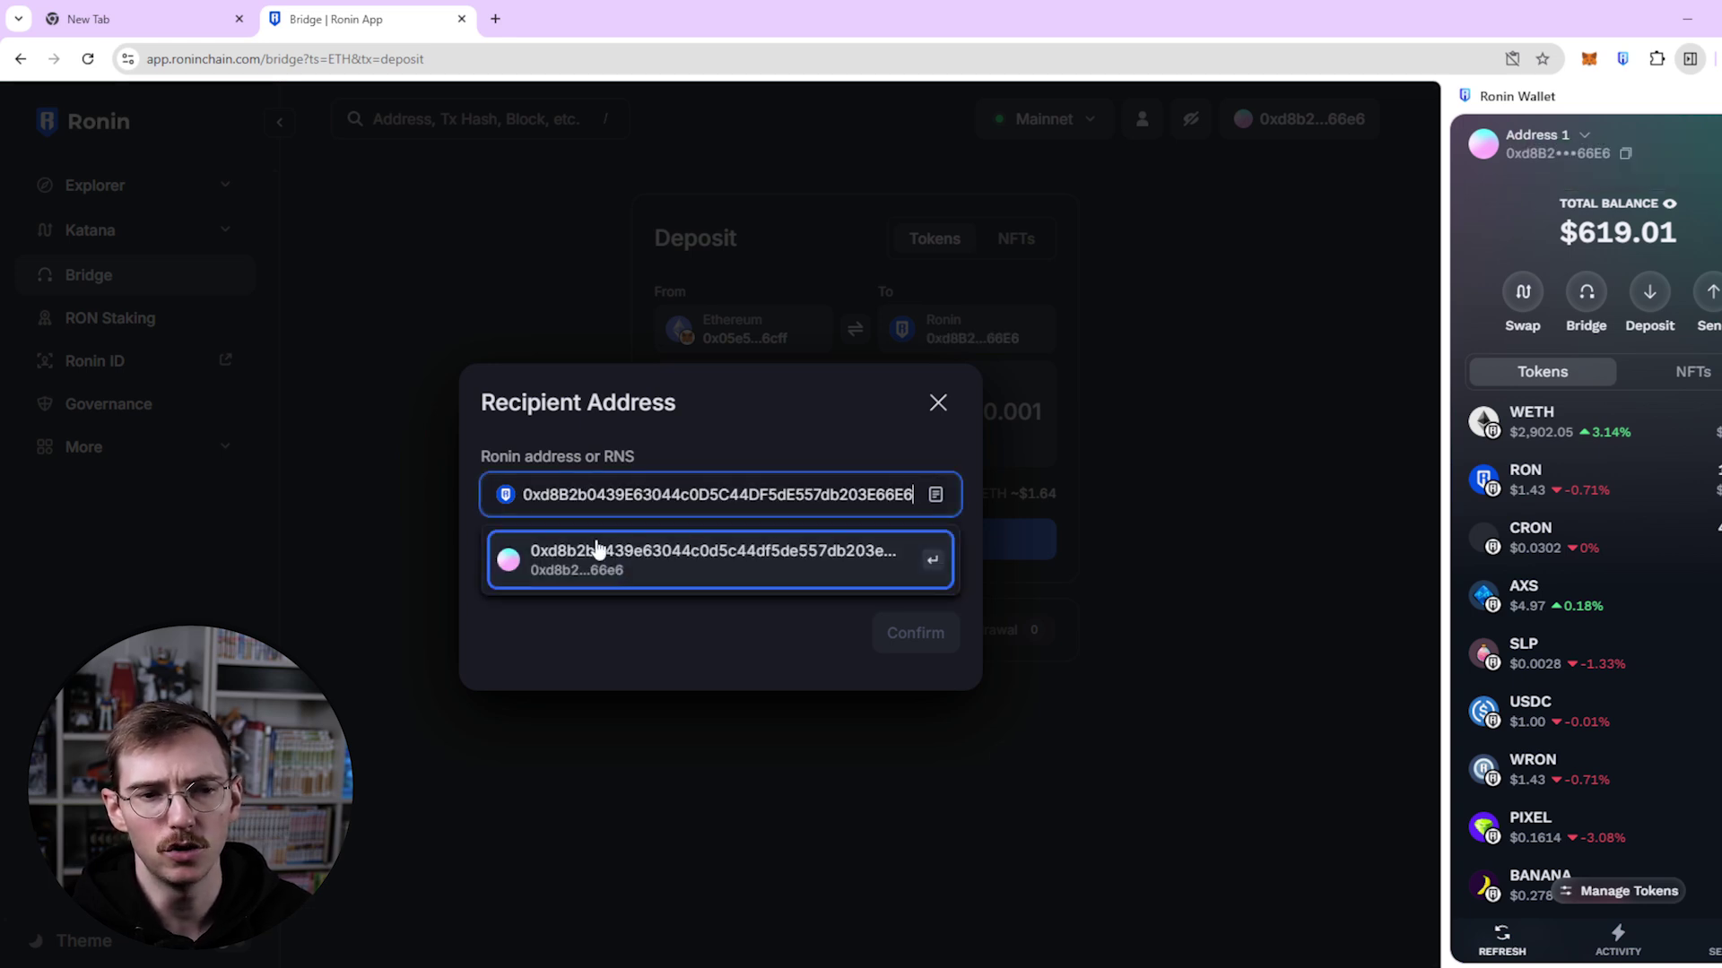
click(672, 565)
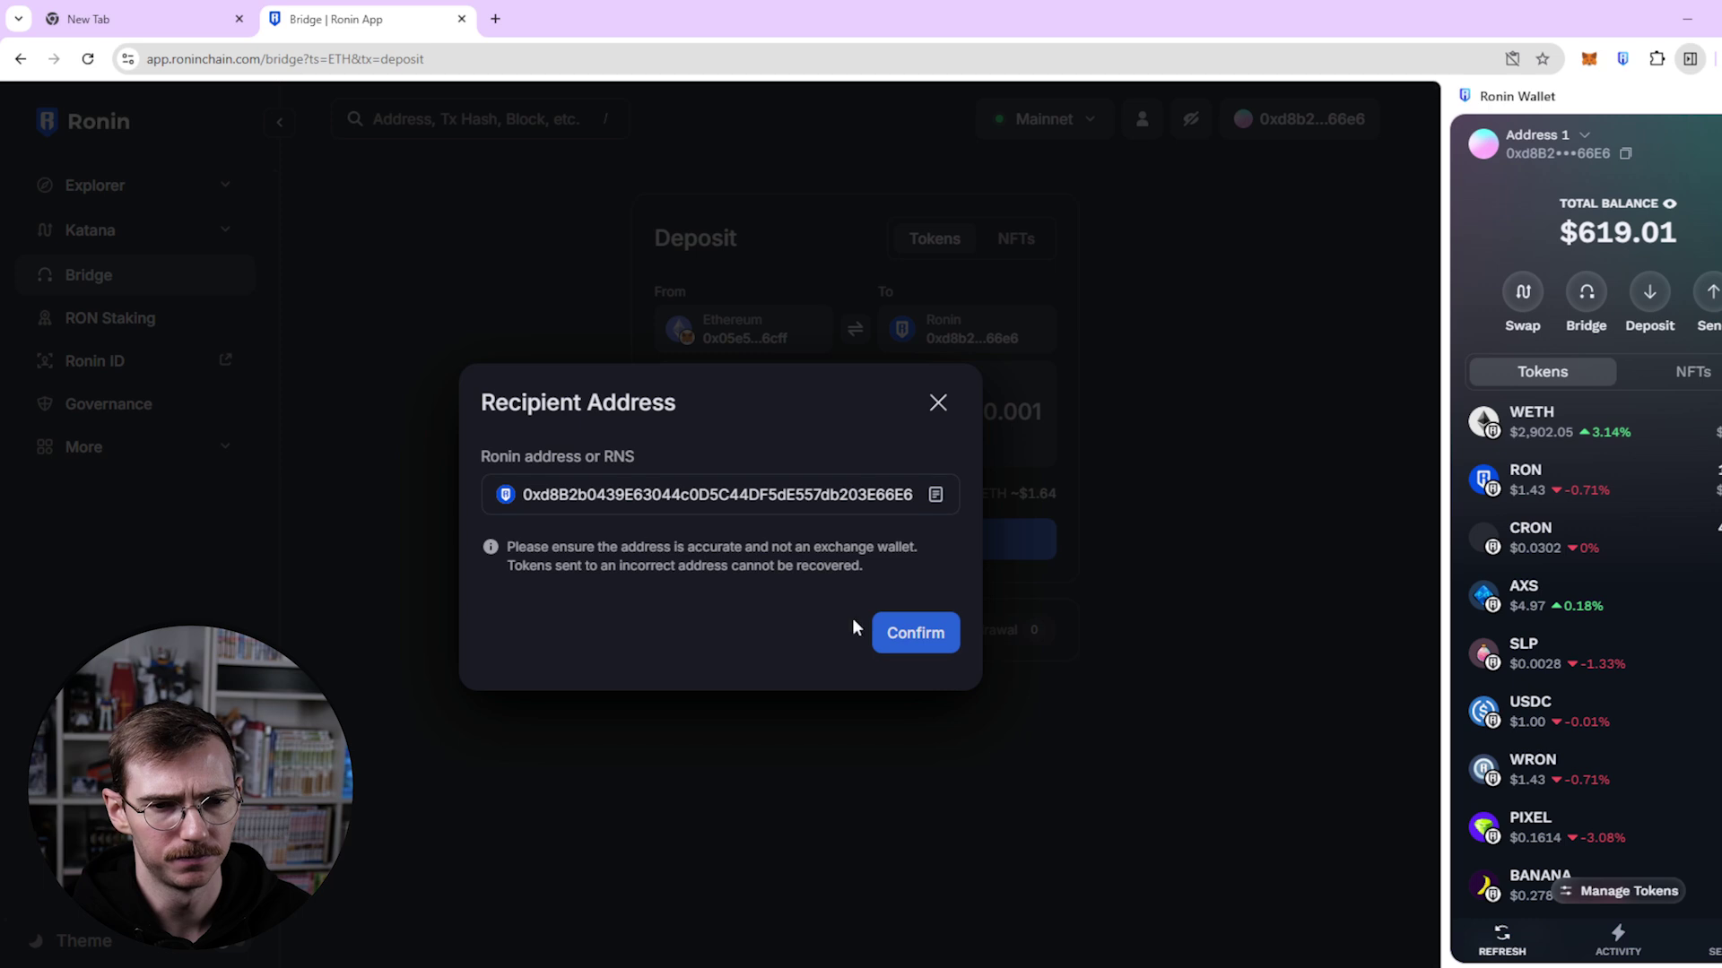
click(887, 628)
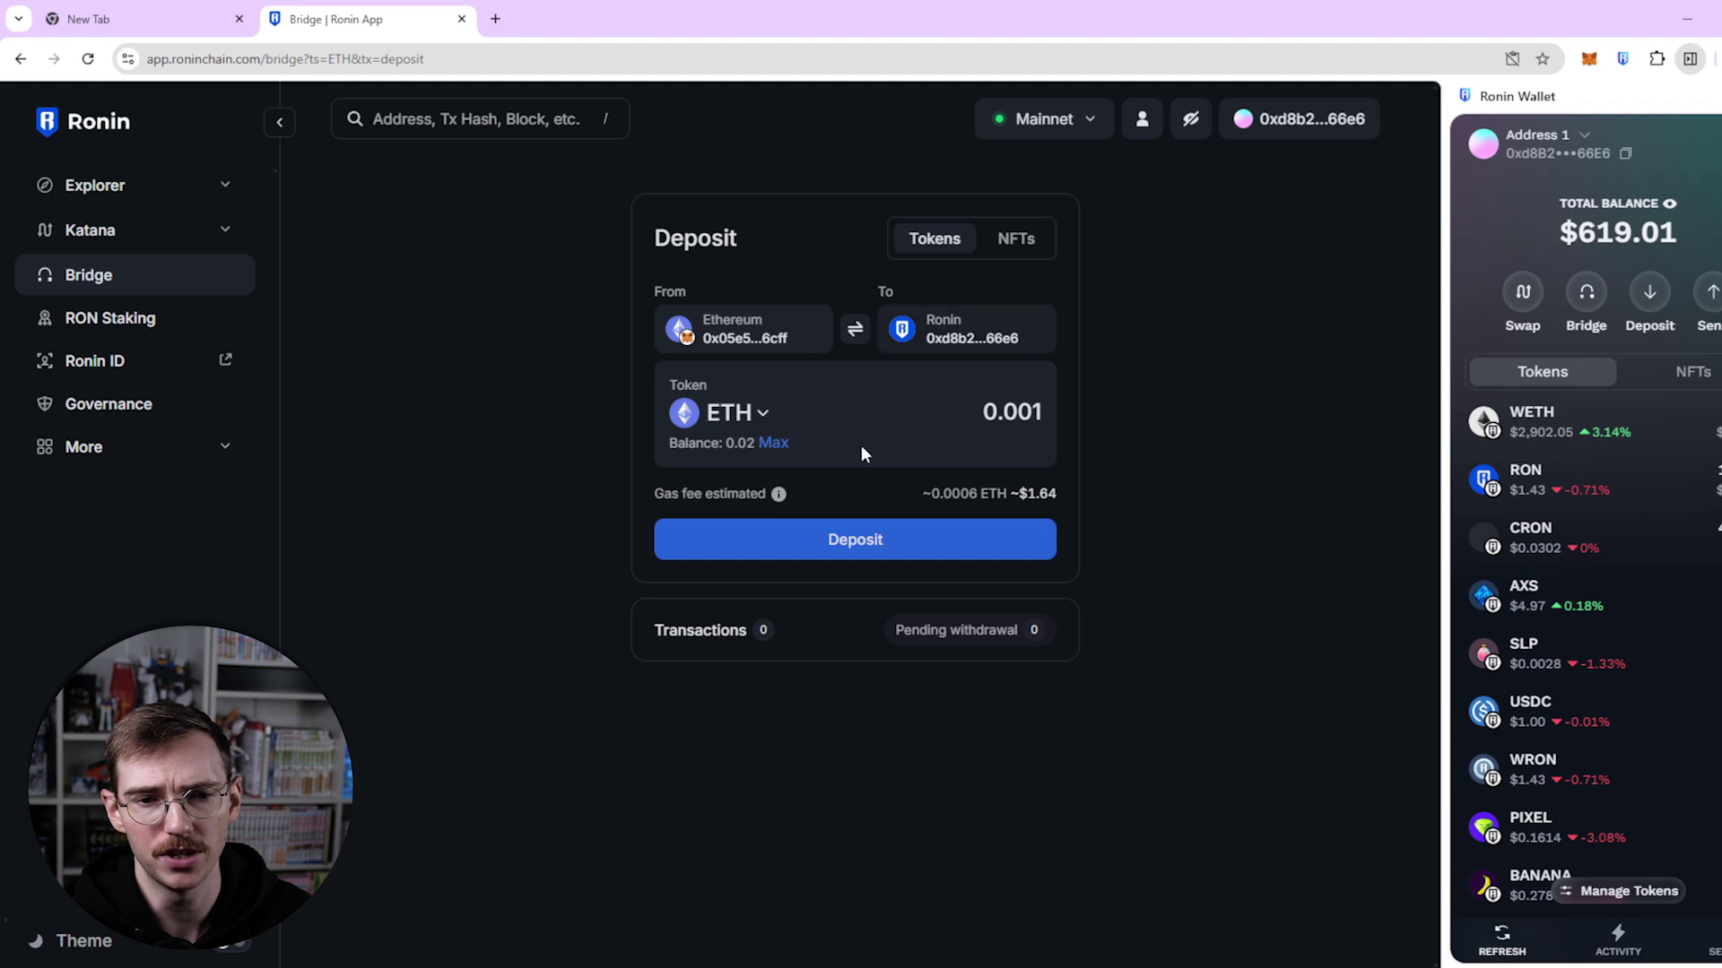
- Submit the 0.001 ETH deposit and approve the transaction in MetaMask
click(847, 547)
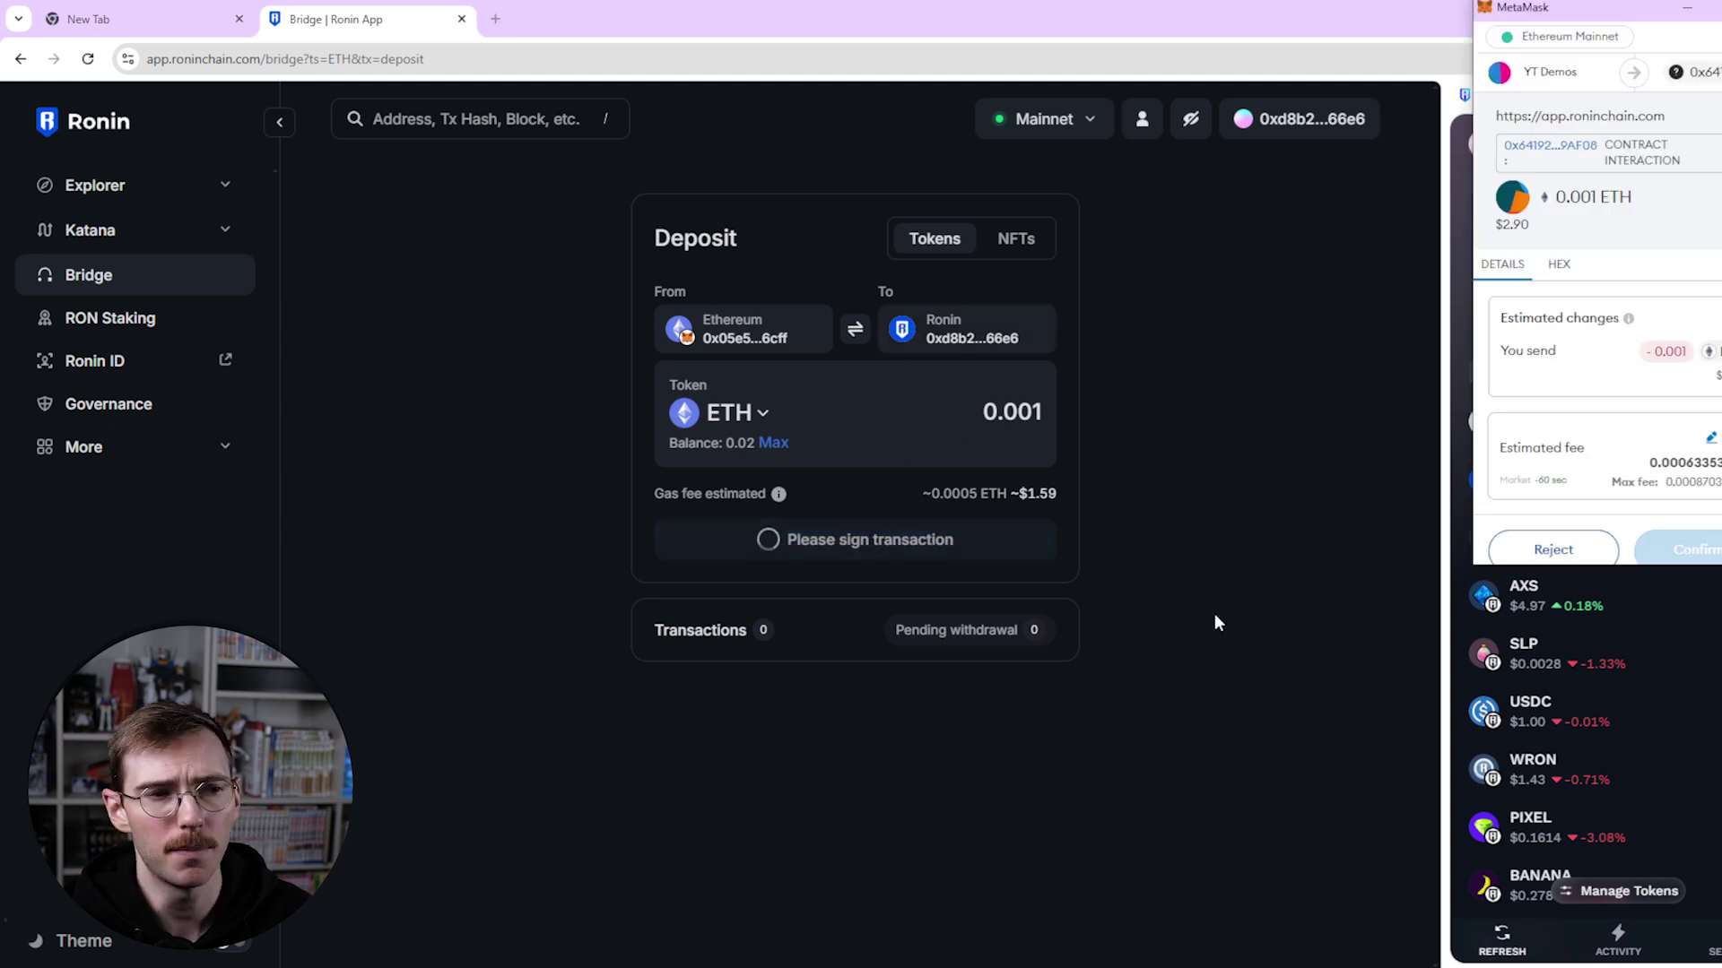
drag(1564, 11, 1422, 48)
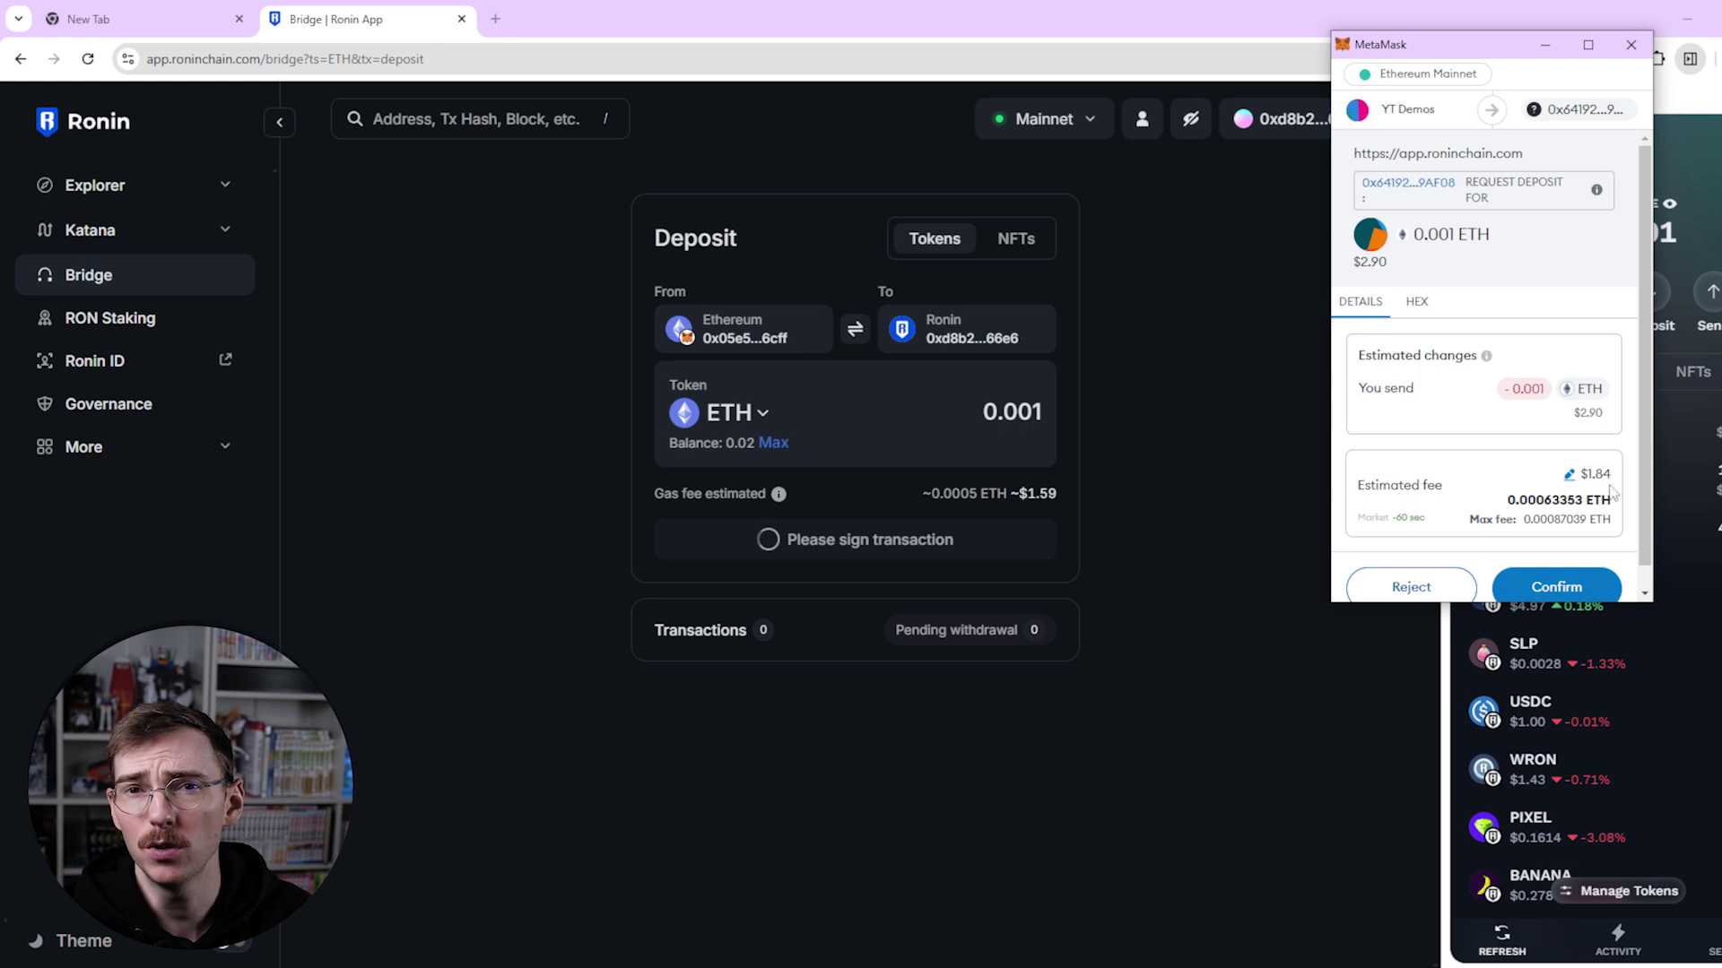
scroll(1565, 500, down, 1)
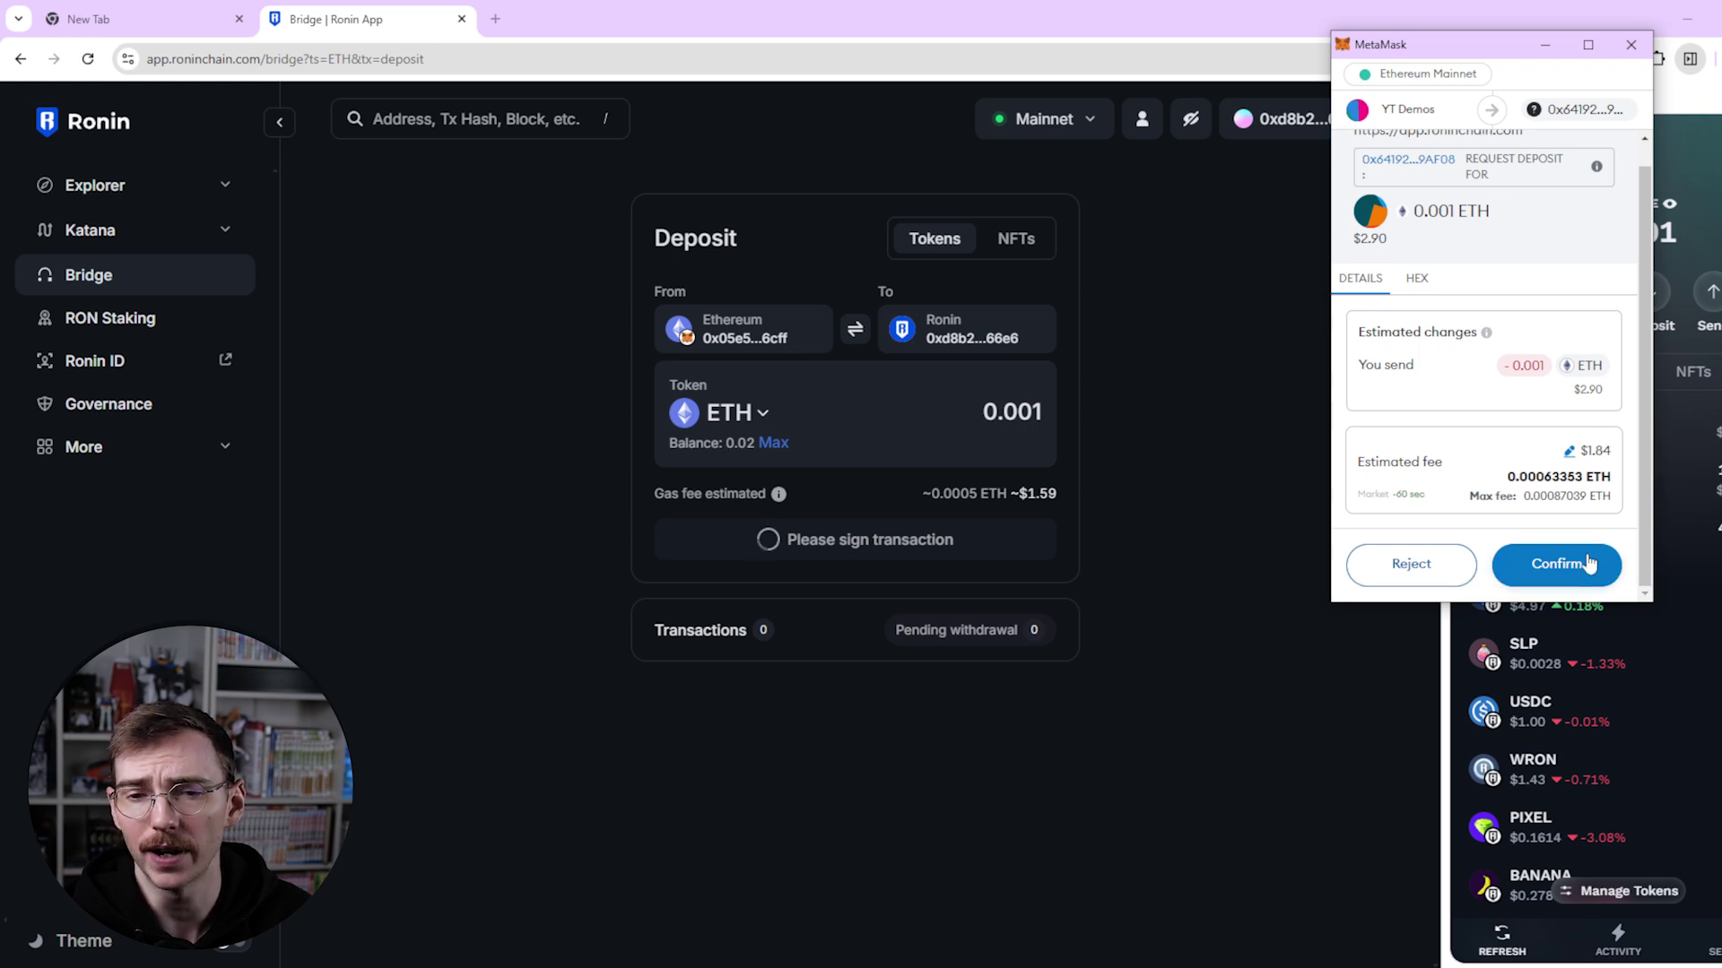
click(1554, 565)
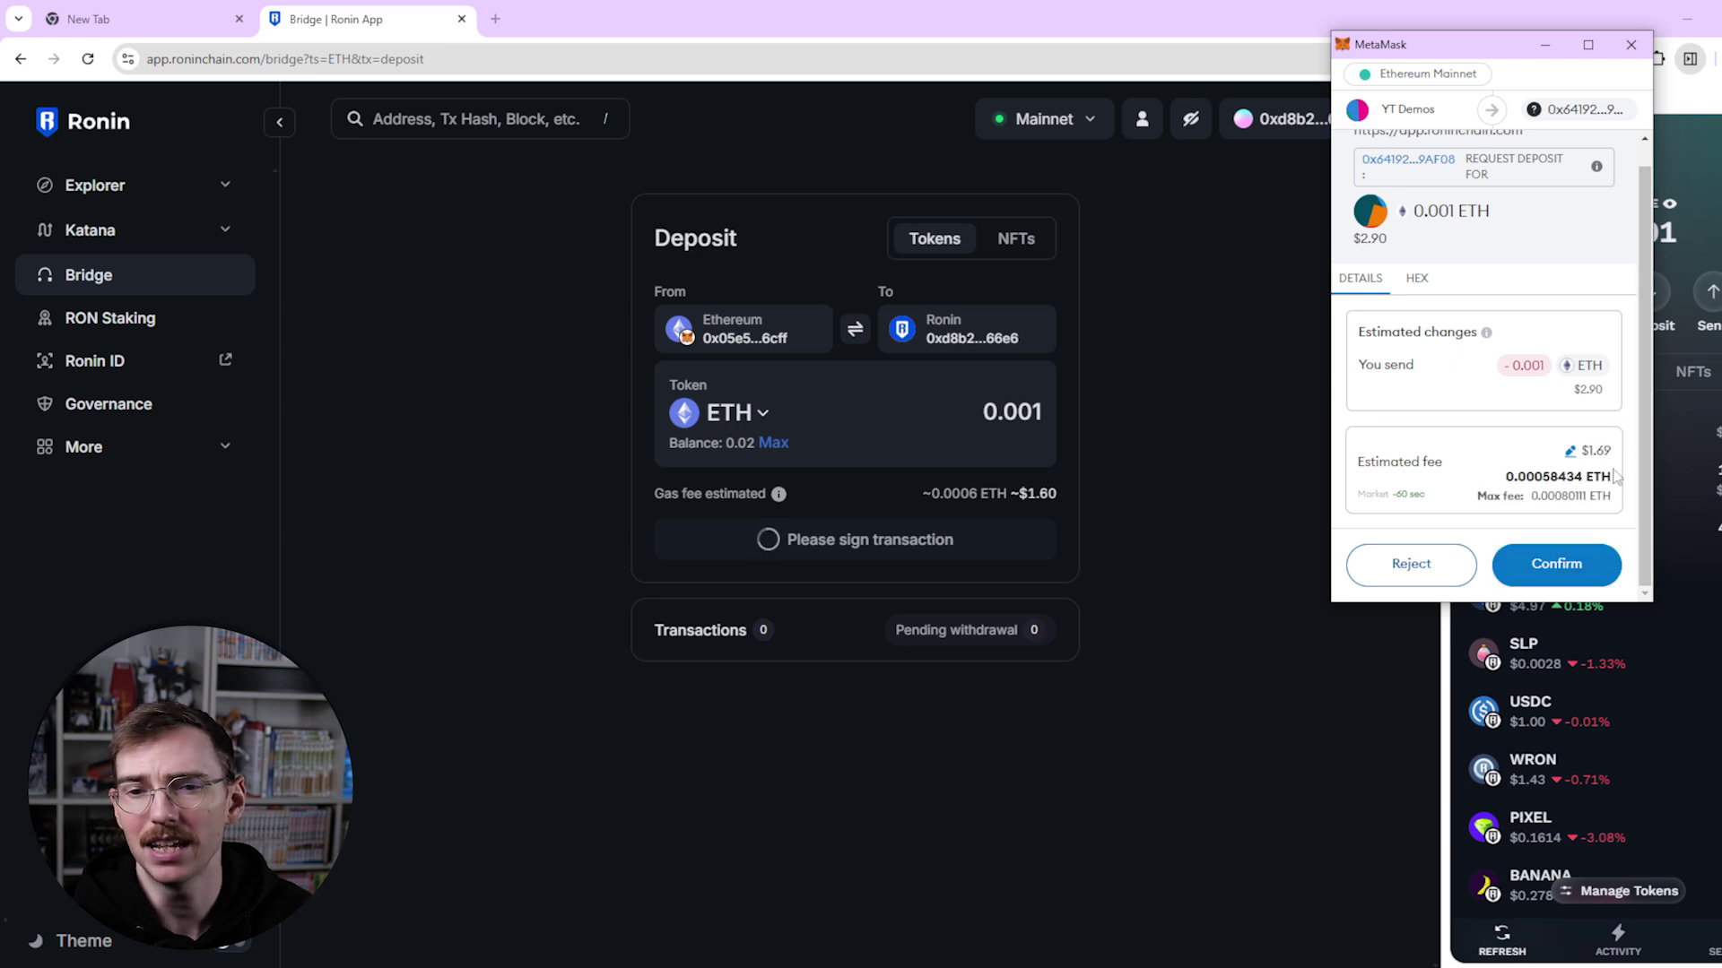
click(1554, 563)
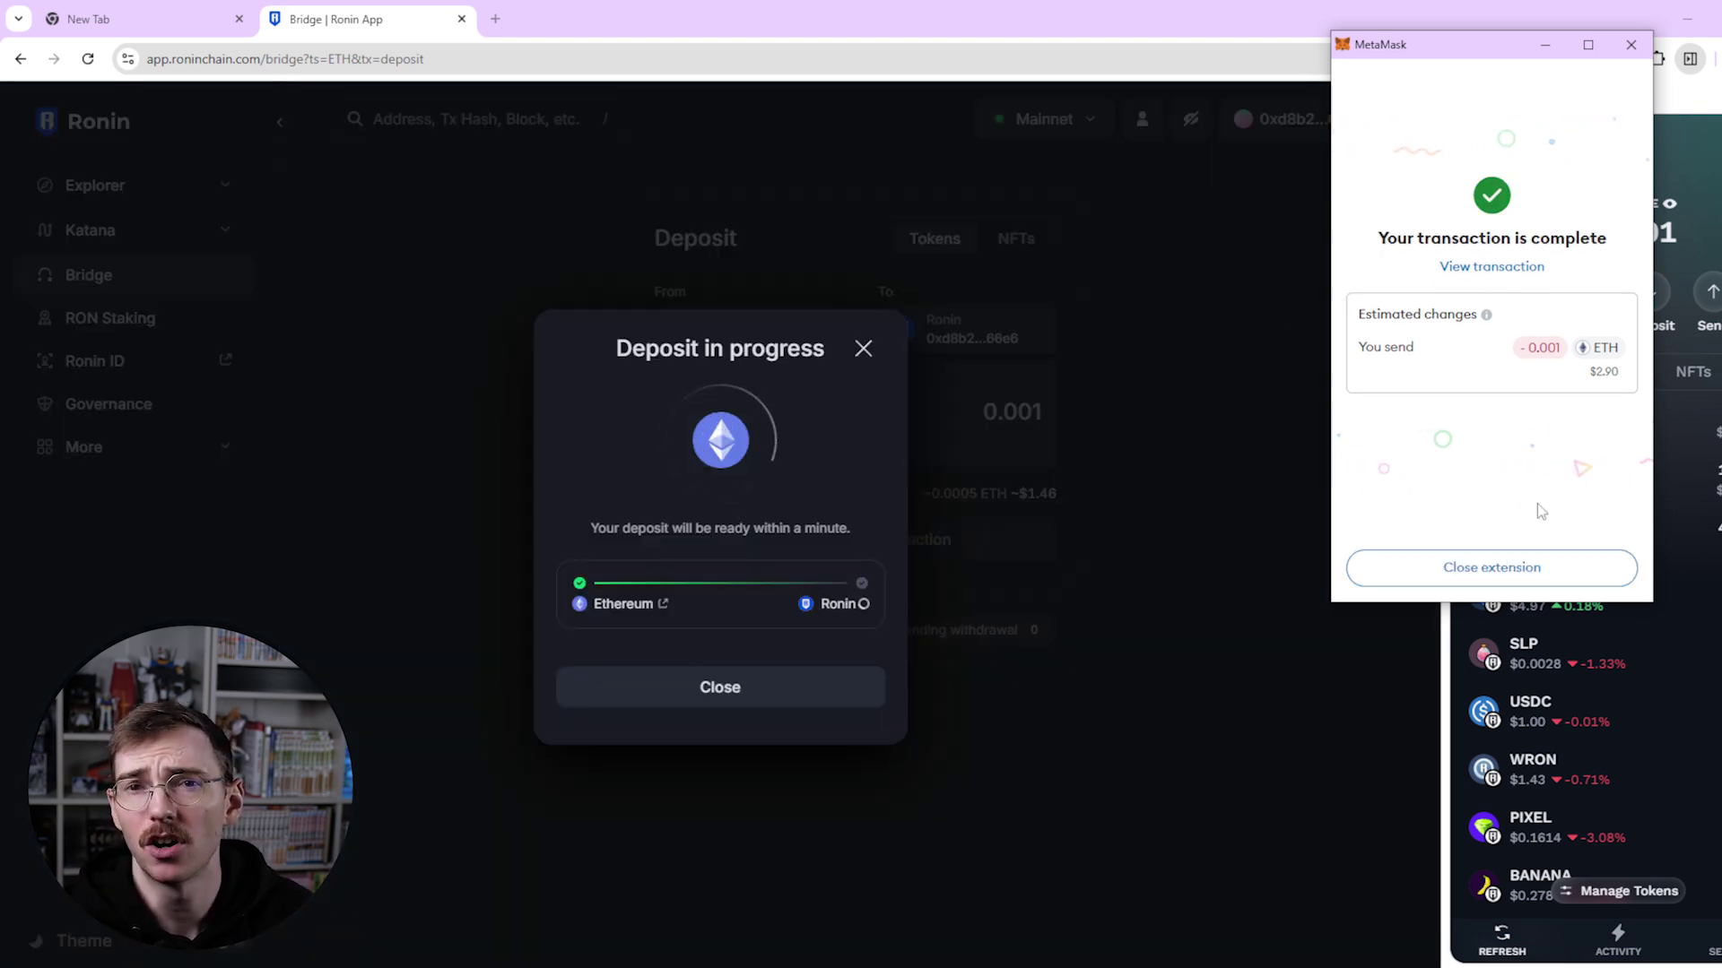
click(1475, 569)
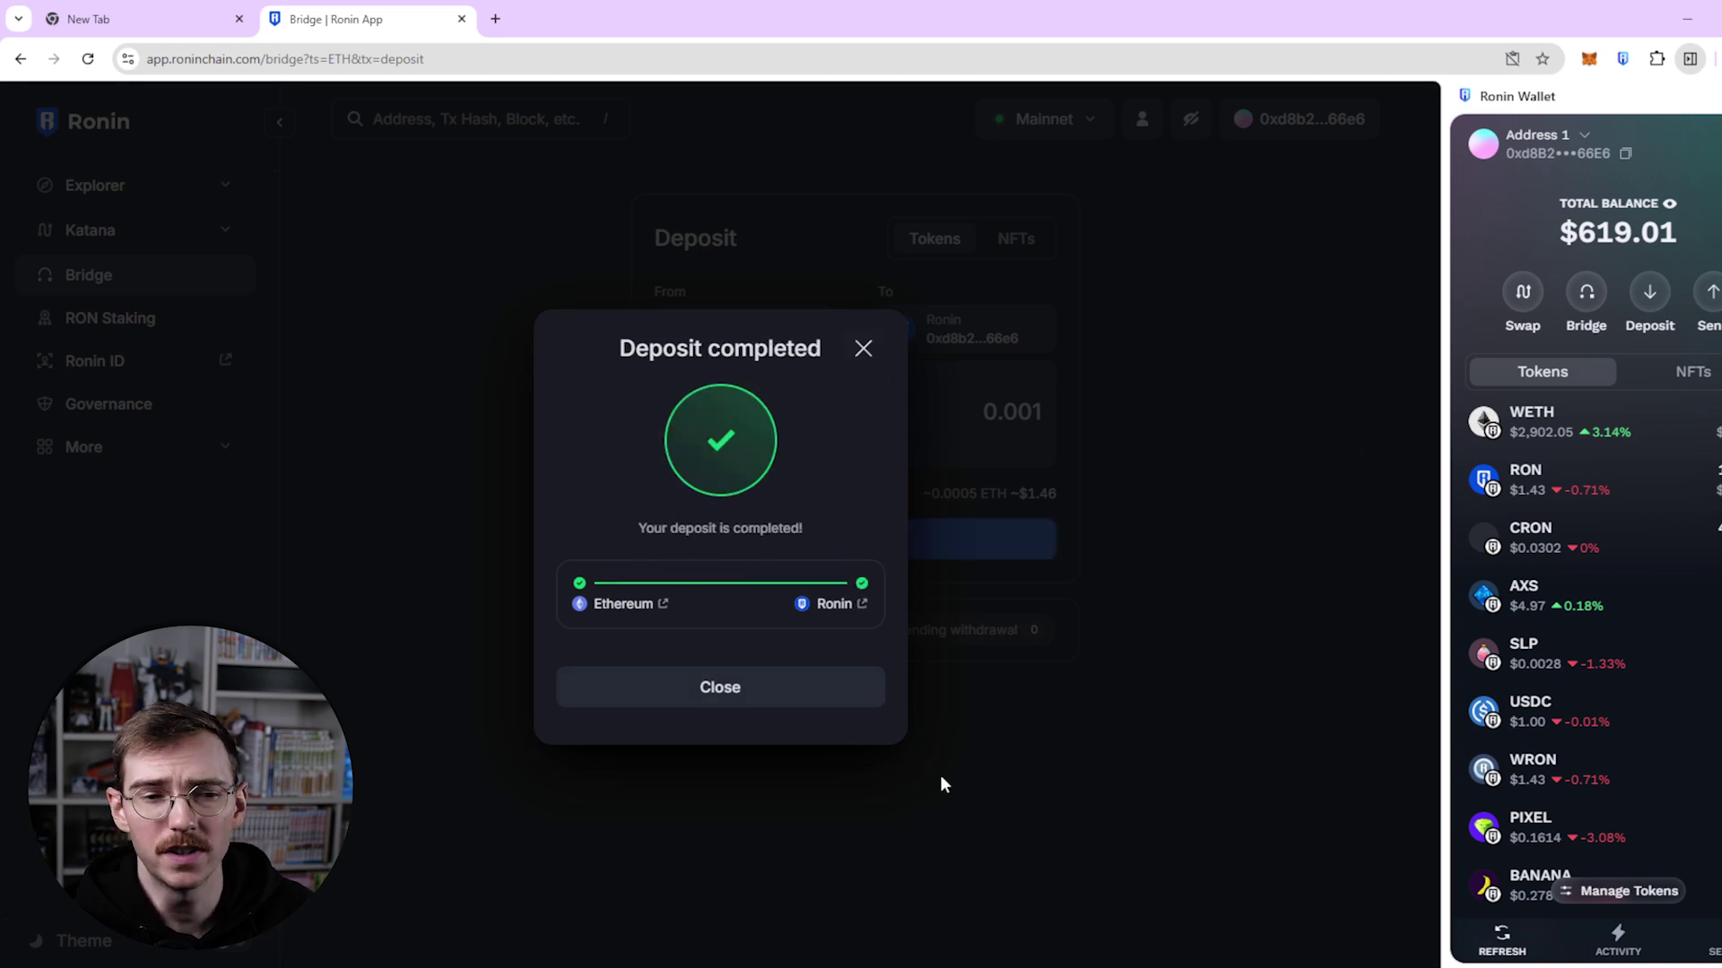
- Dismiss the deposit-completed notice, view WETH details, and return the wallet panel to its overview
click(702, 681)
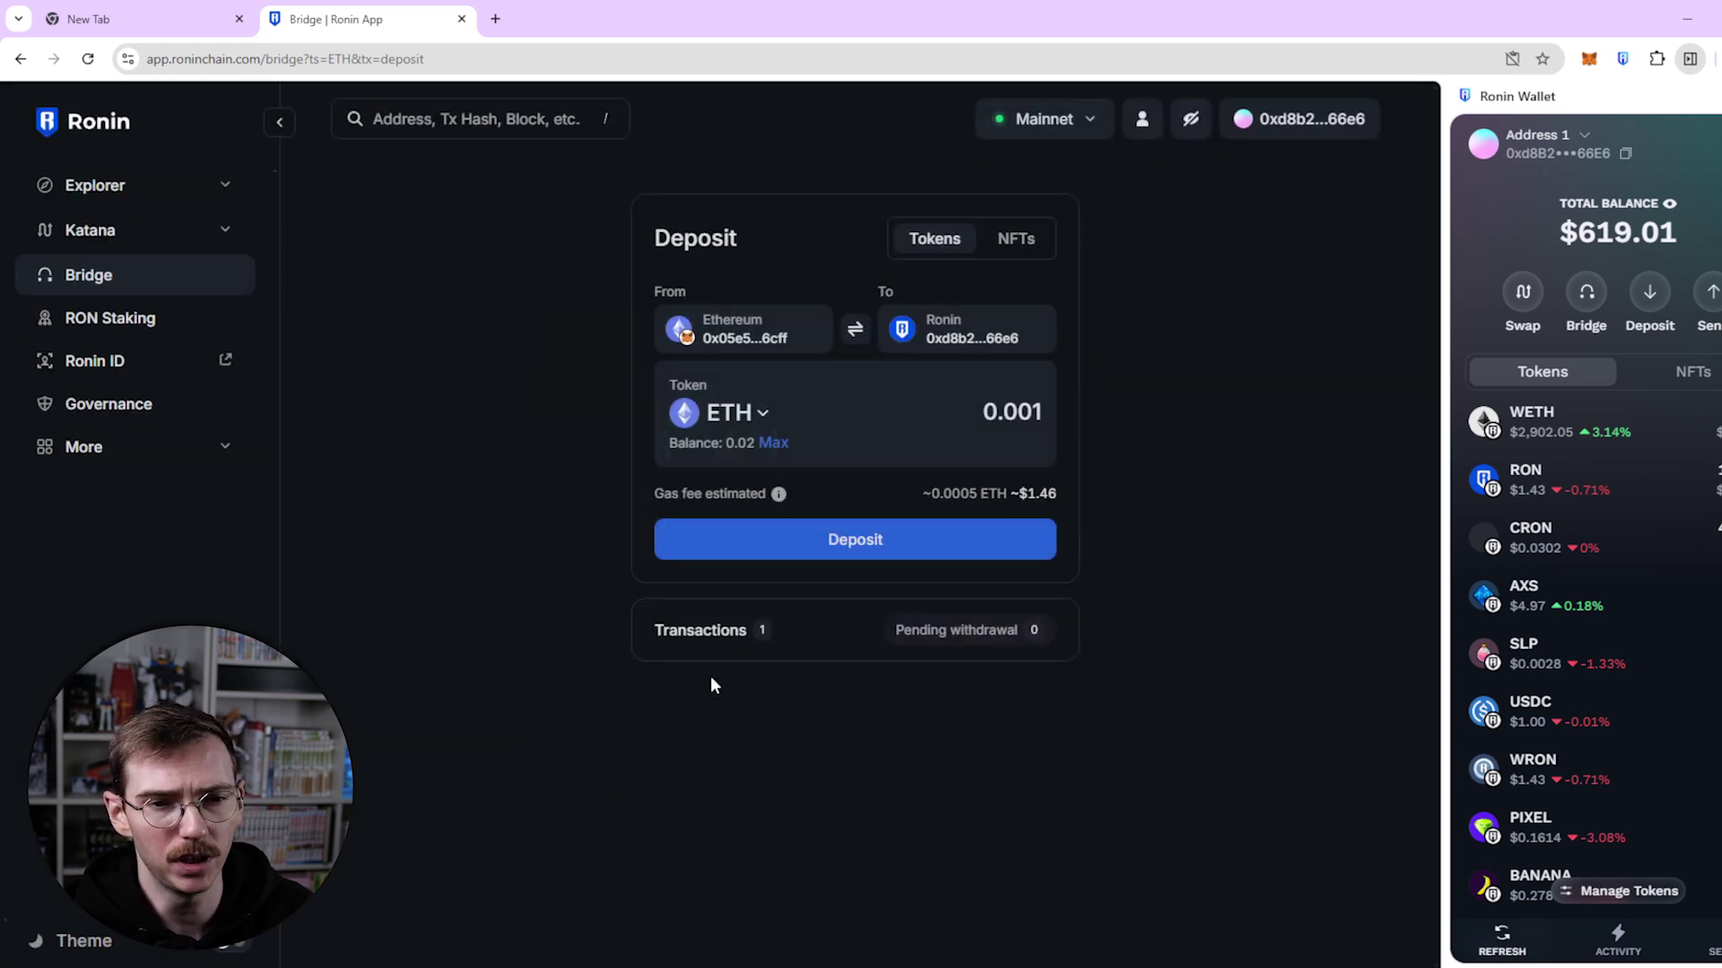
click(1614, 420)
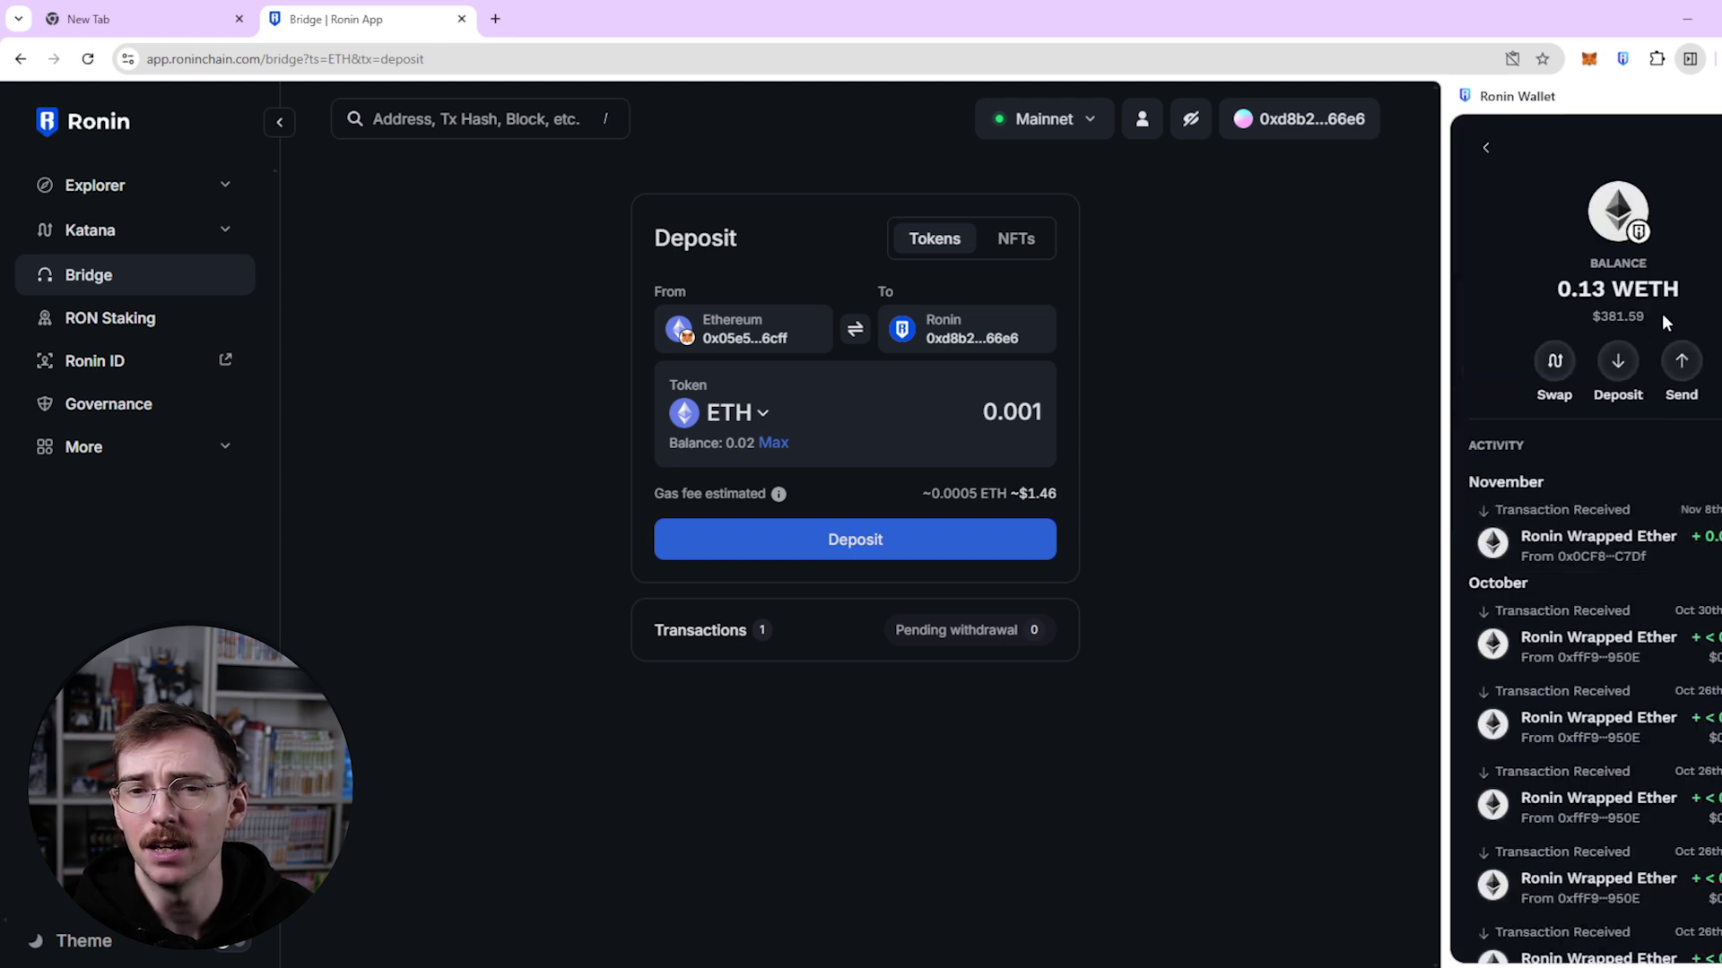
key(Escape)
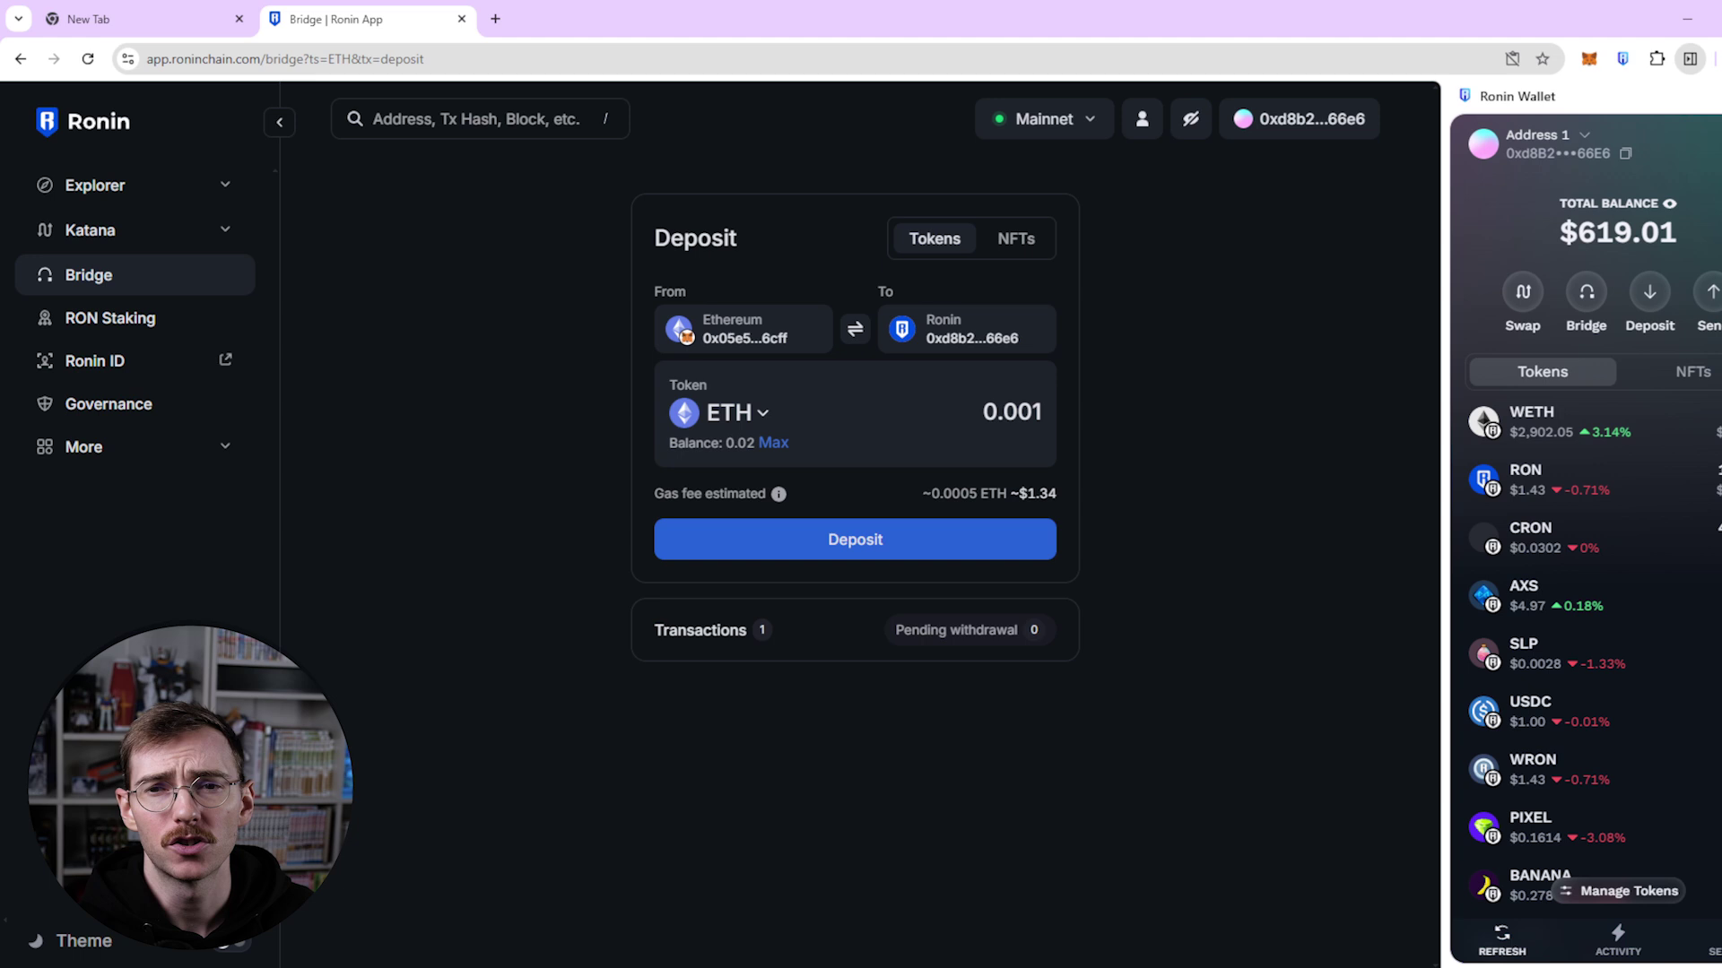
click(104, 231)
- Open the Katana Swap page and the Ronin Wallet's own Swap page
click(106, 269)
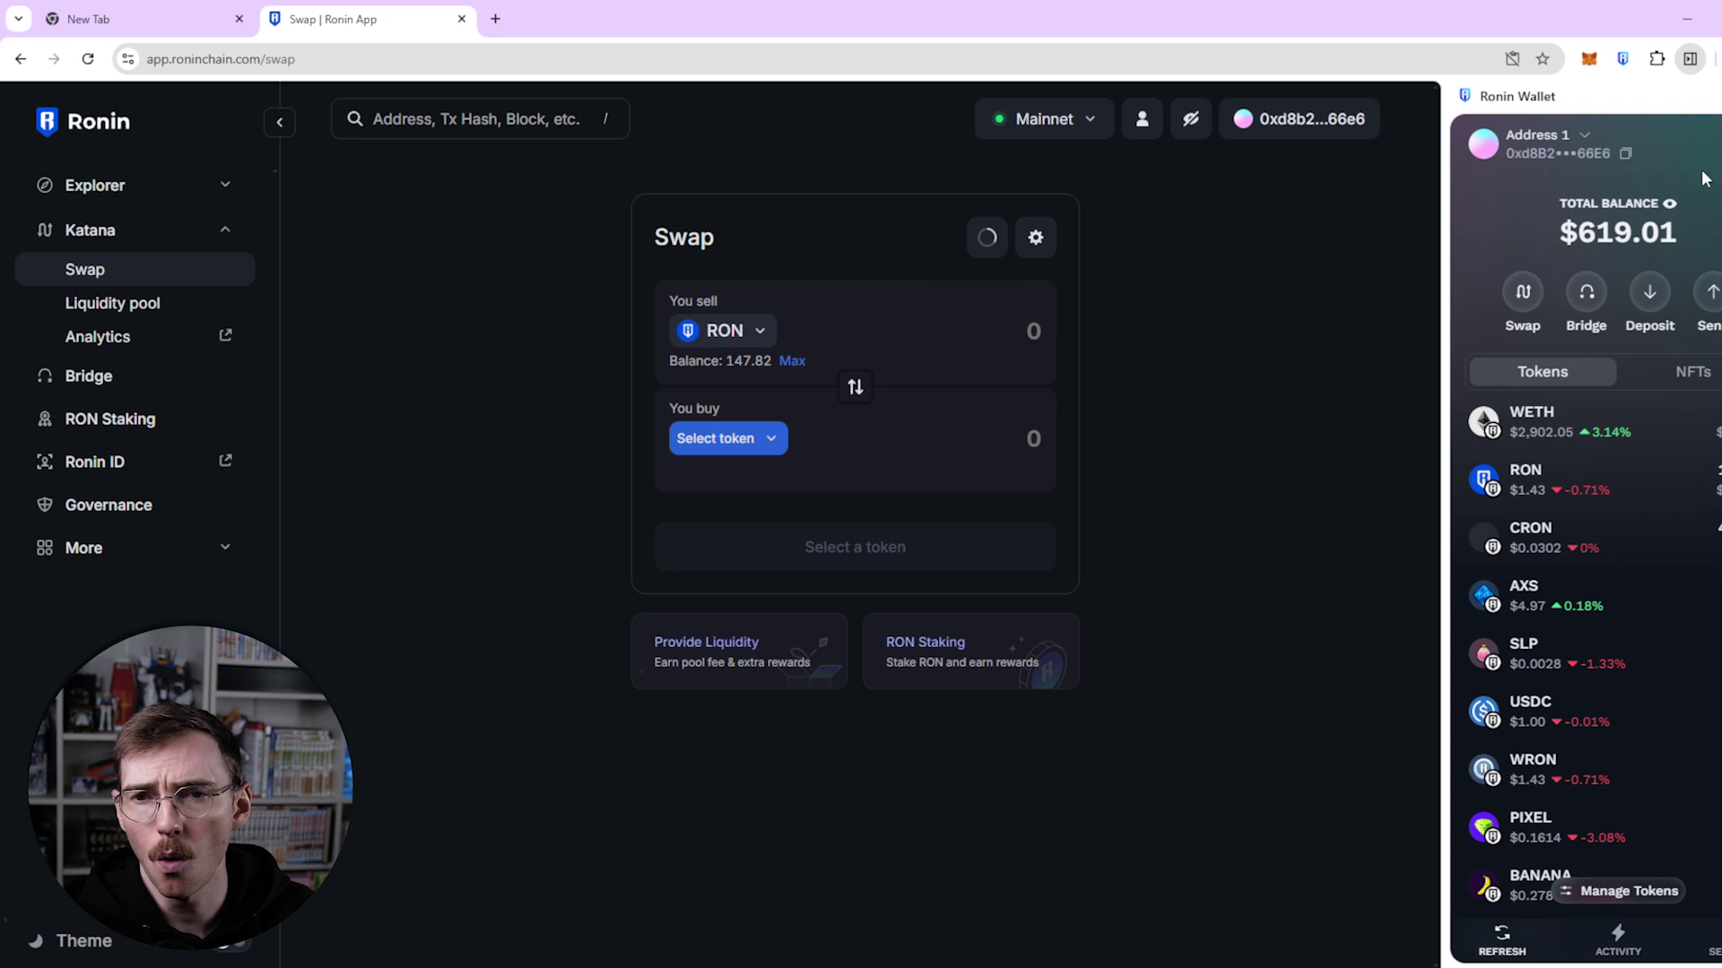
click(1522, 294)
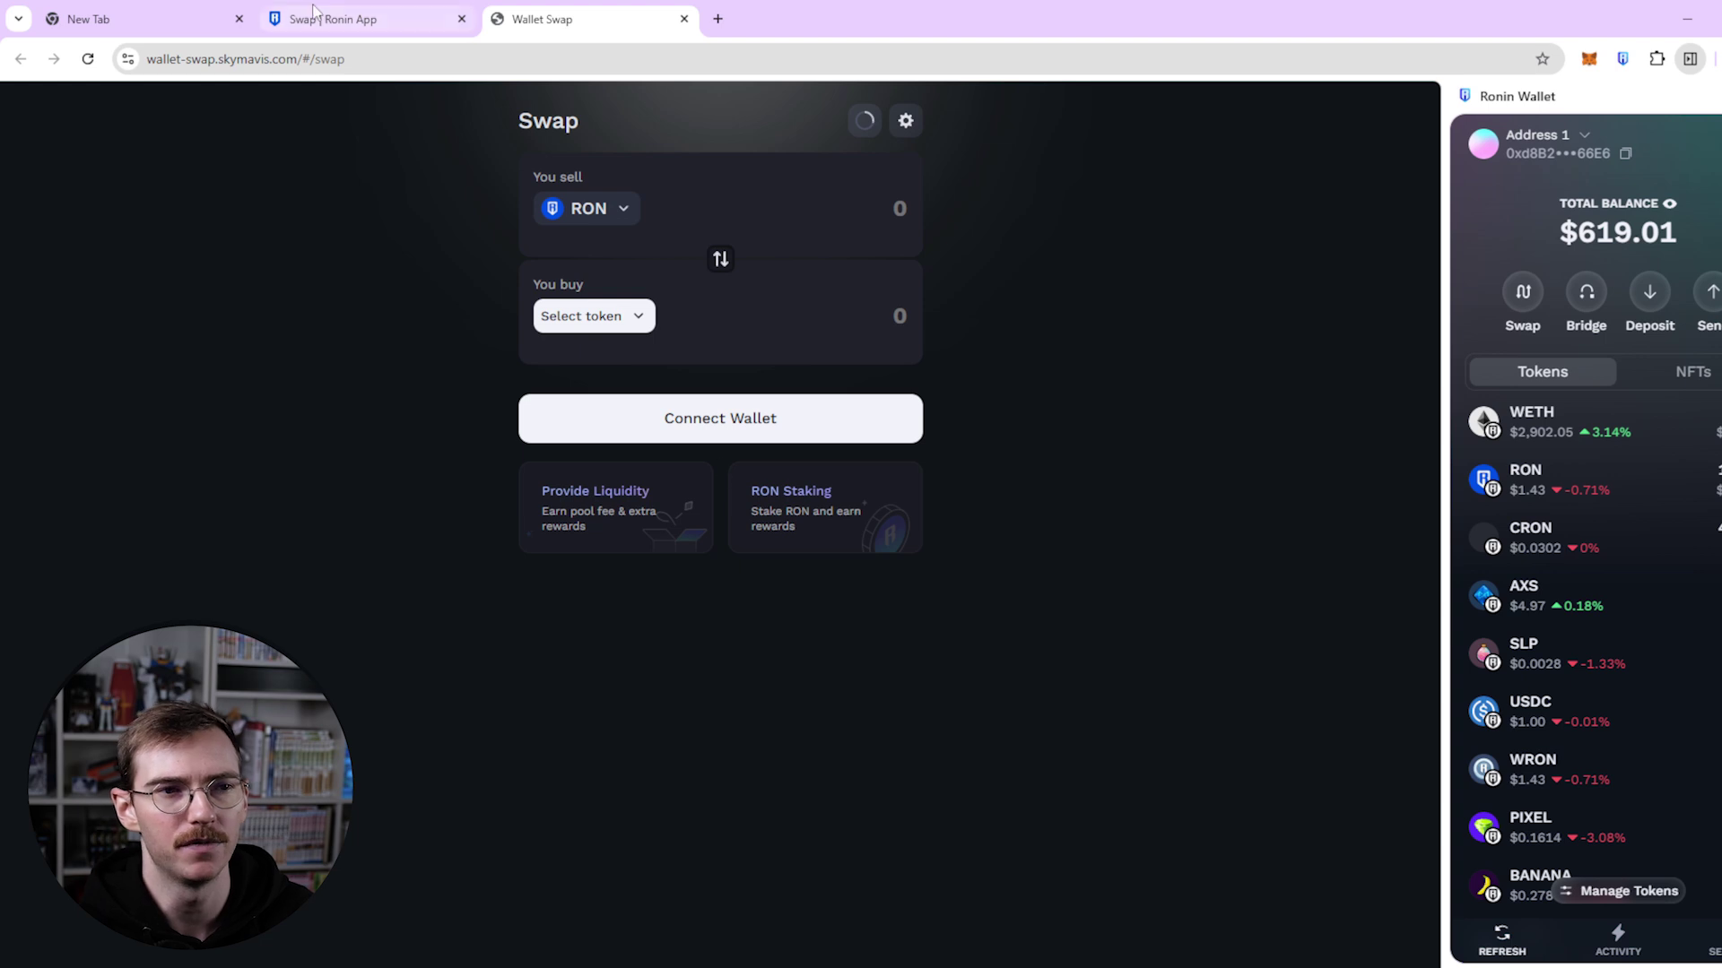
key(ctrl+shift+Tab)
key(ctrl+Tab)
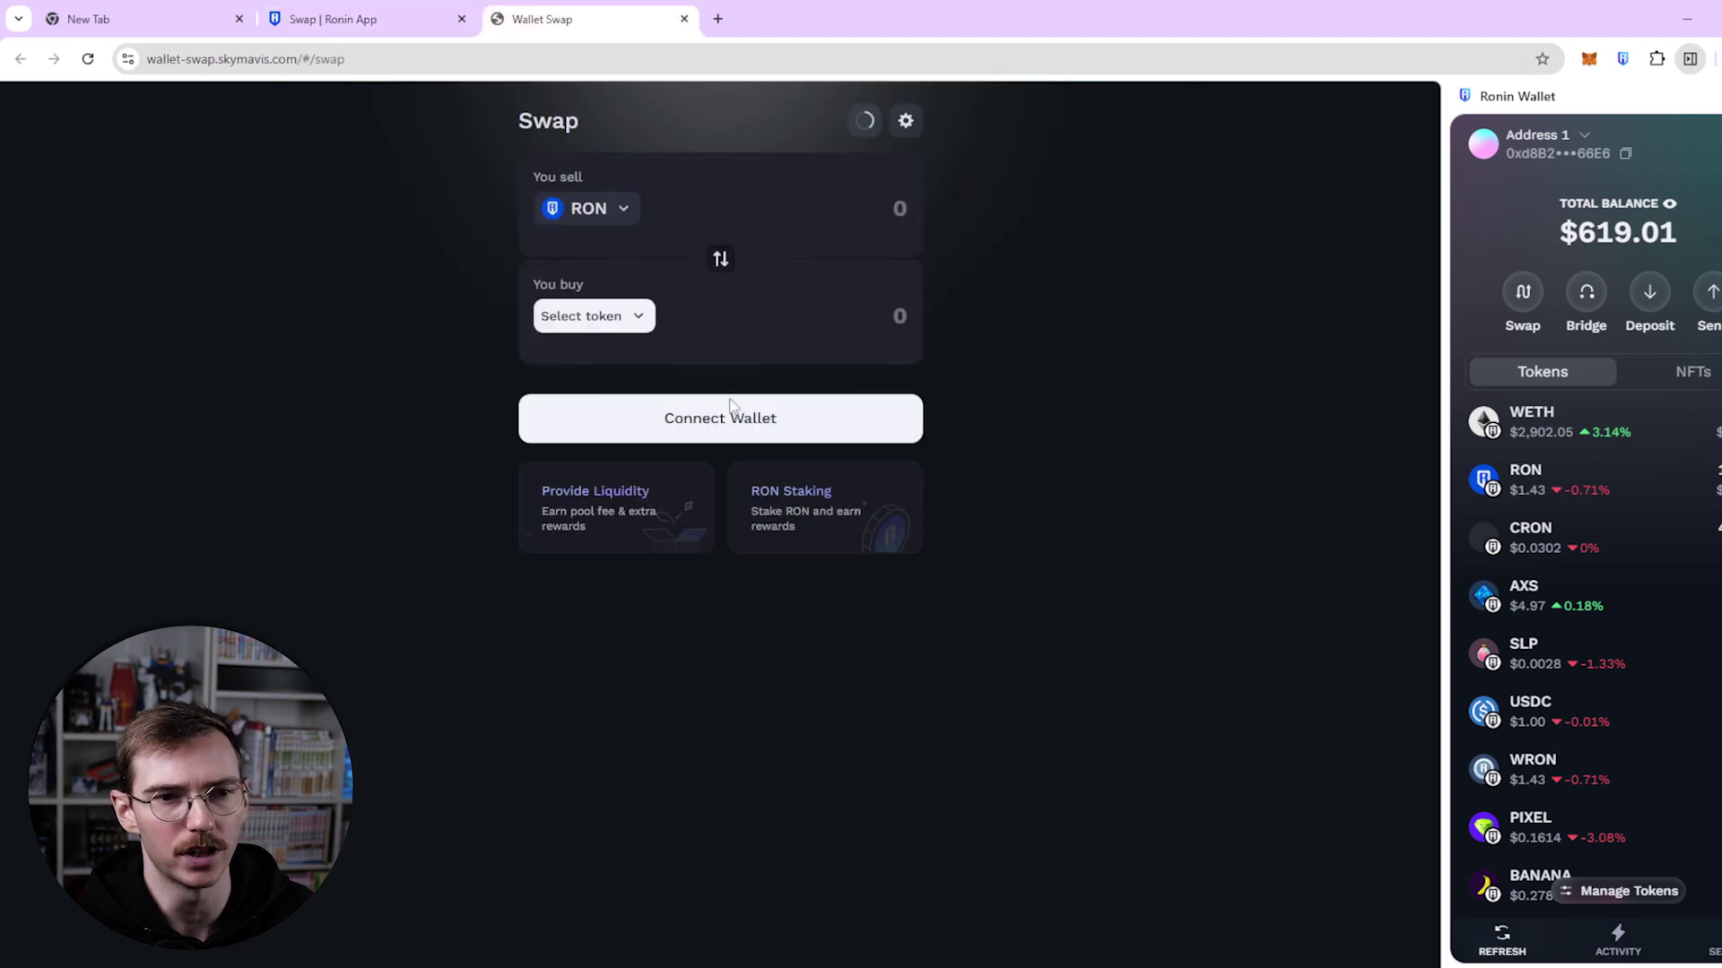
- Choose WETH as the token to sell and RON as the token to buy
click(617, 215)
scroll(707, 448, down, 1)
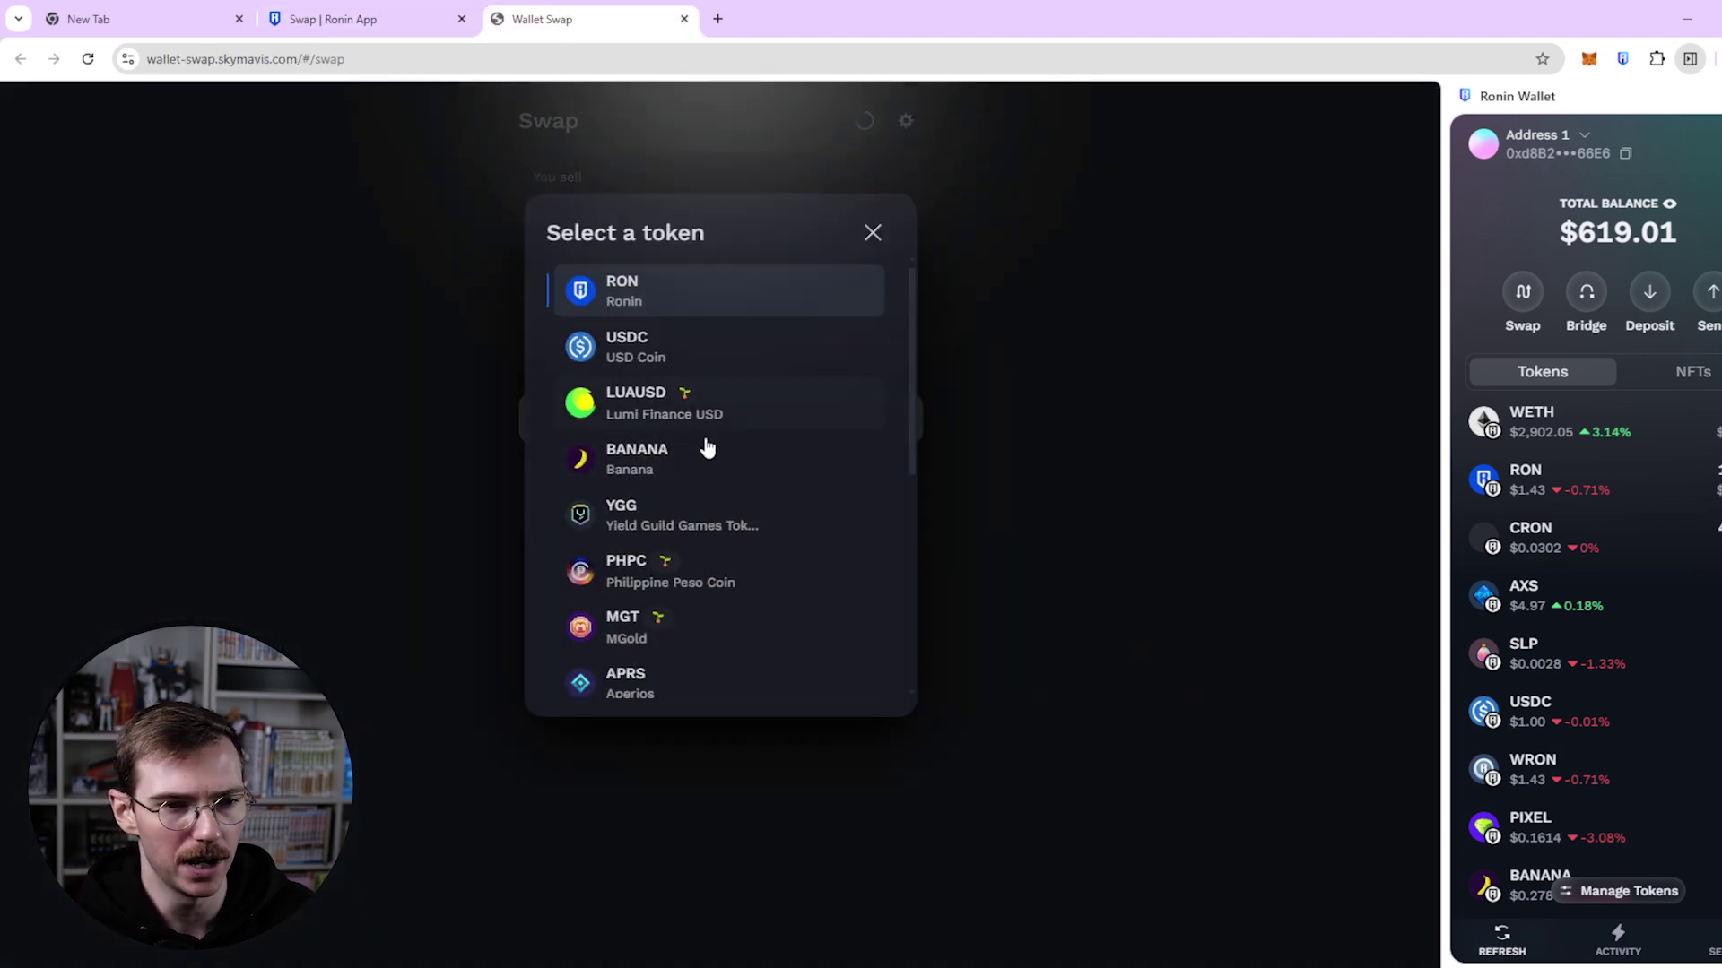
click(603, 324)
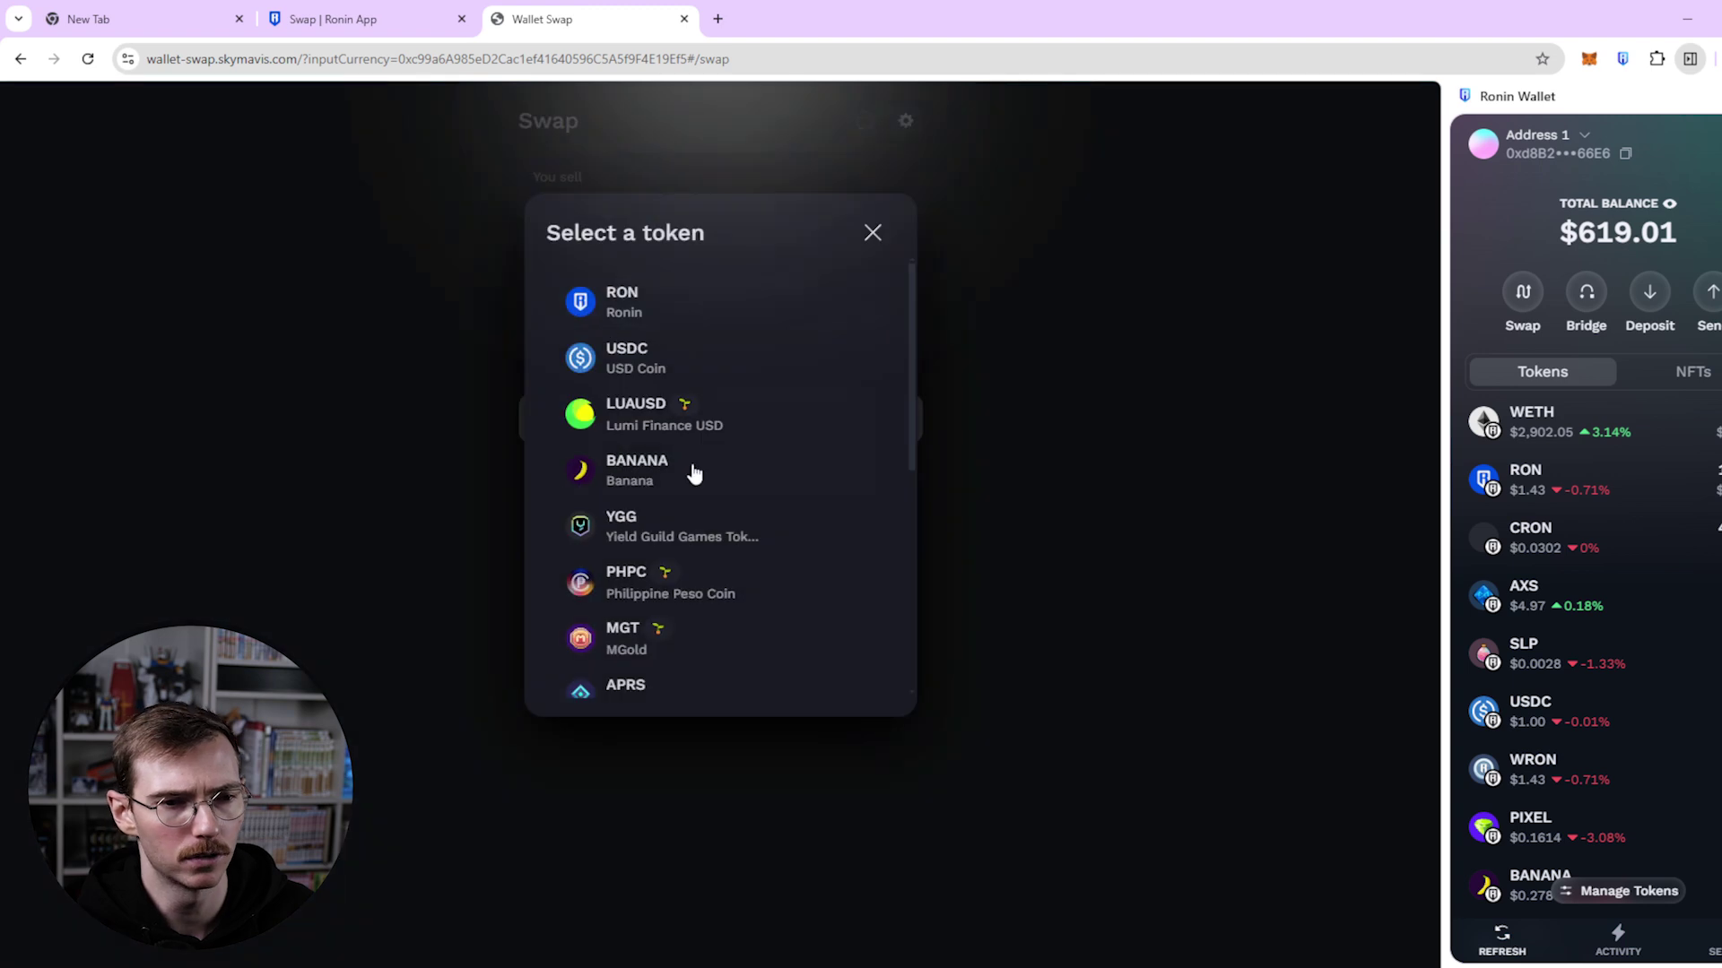
click(645, 313)
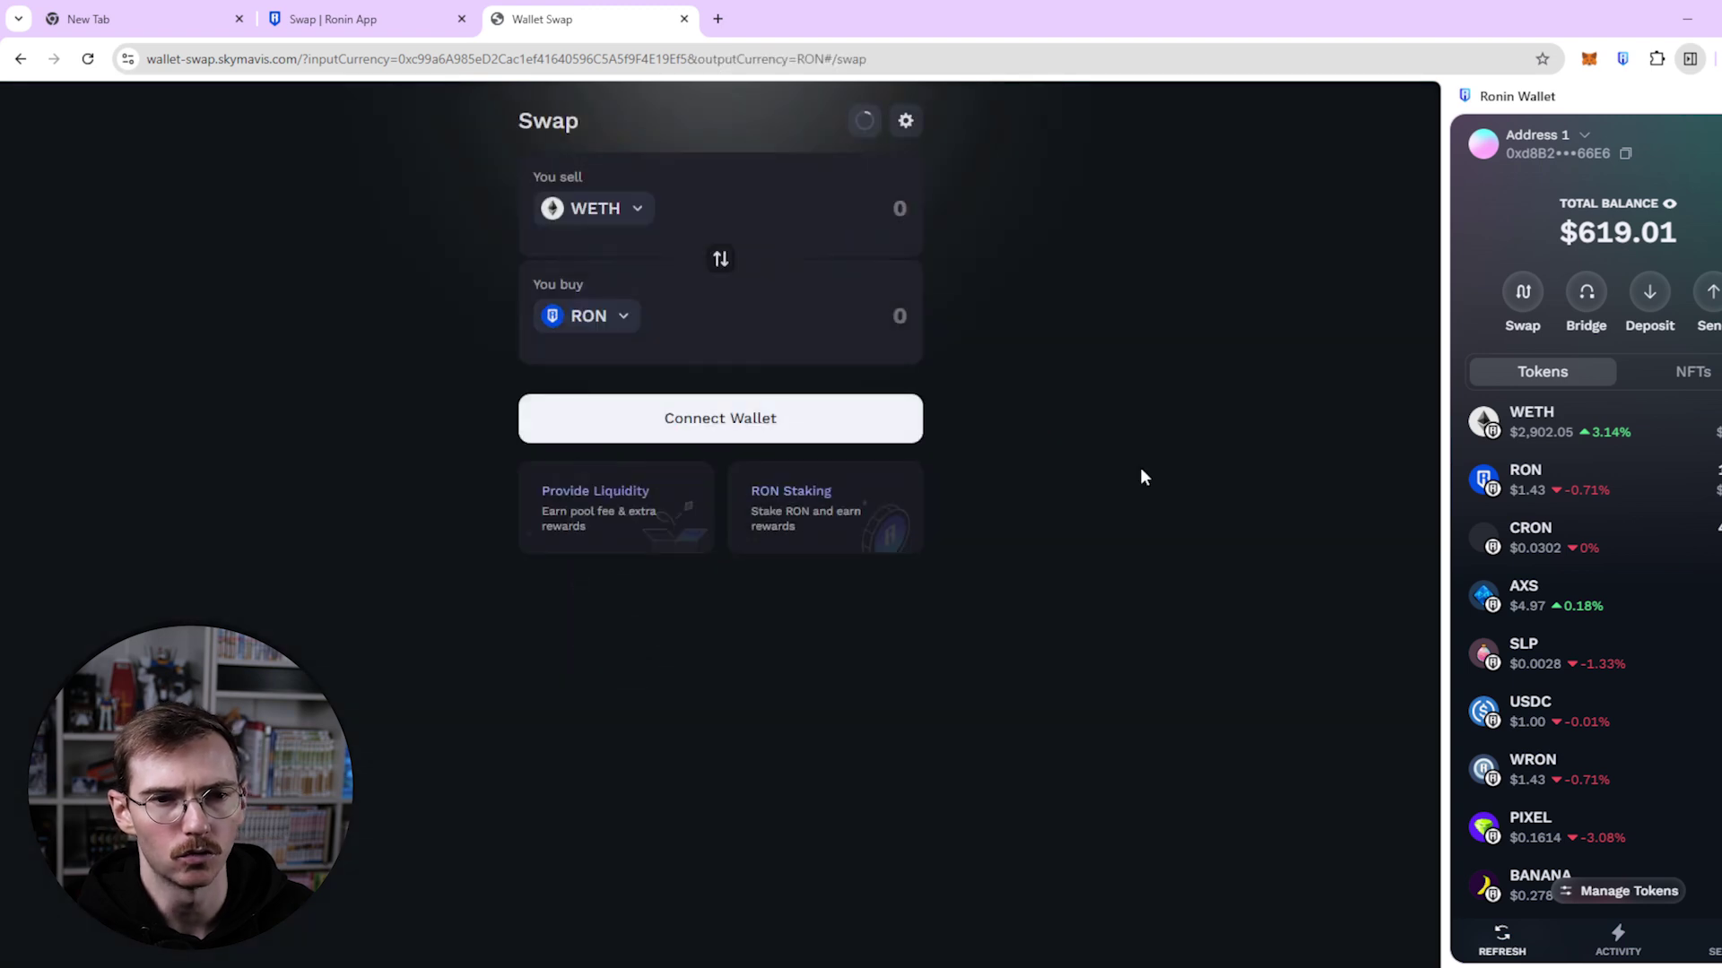
- Connect the Ronin Extension wallet to Wallet Swap and approve the connection
click(789, 430)
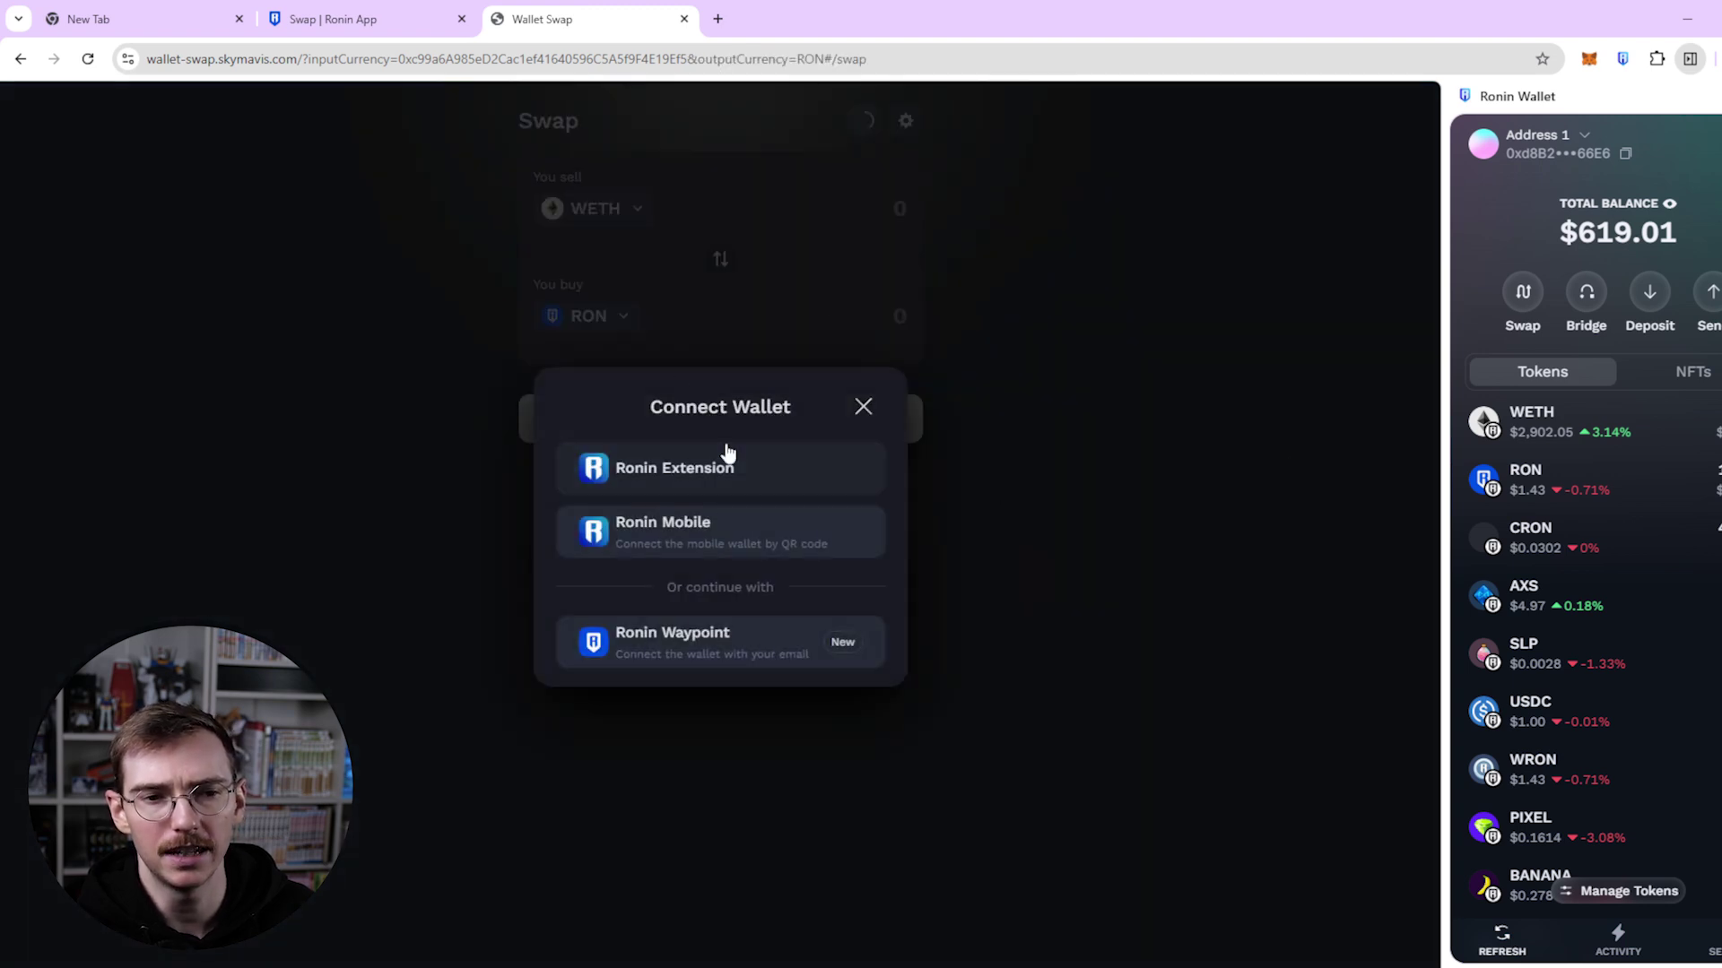
click(726, 463)
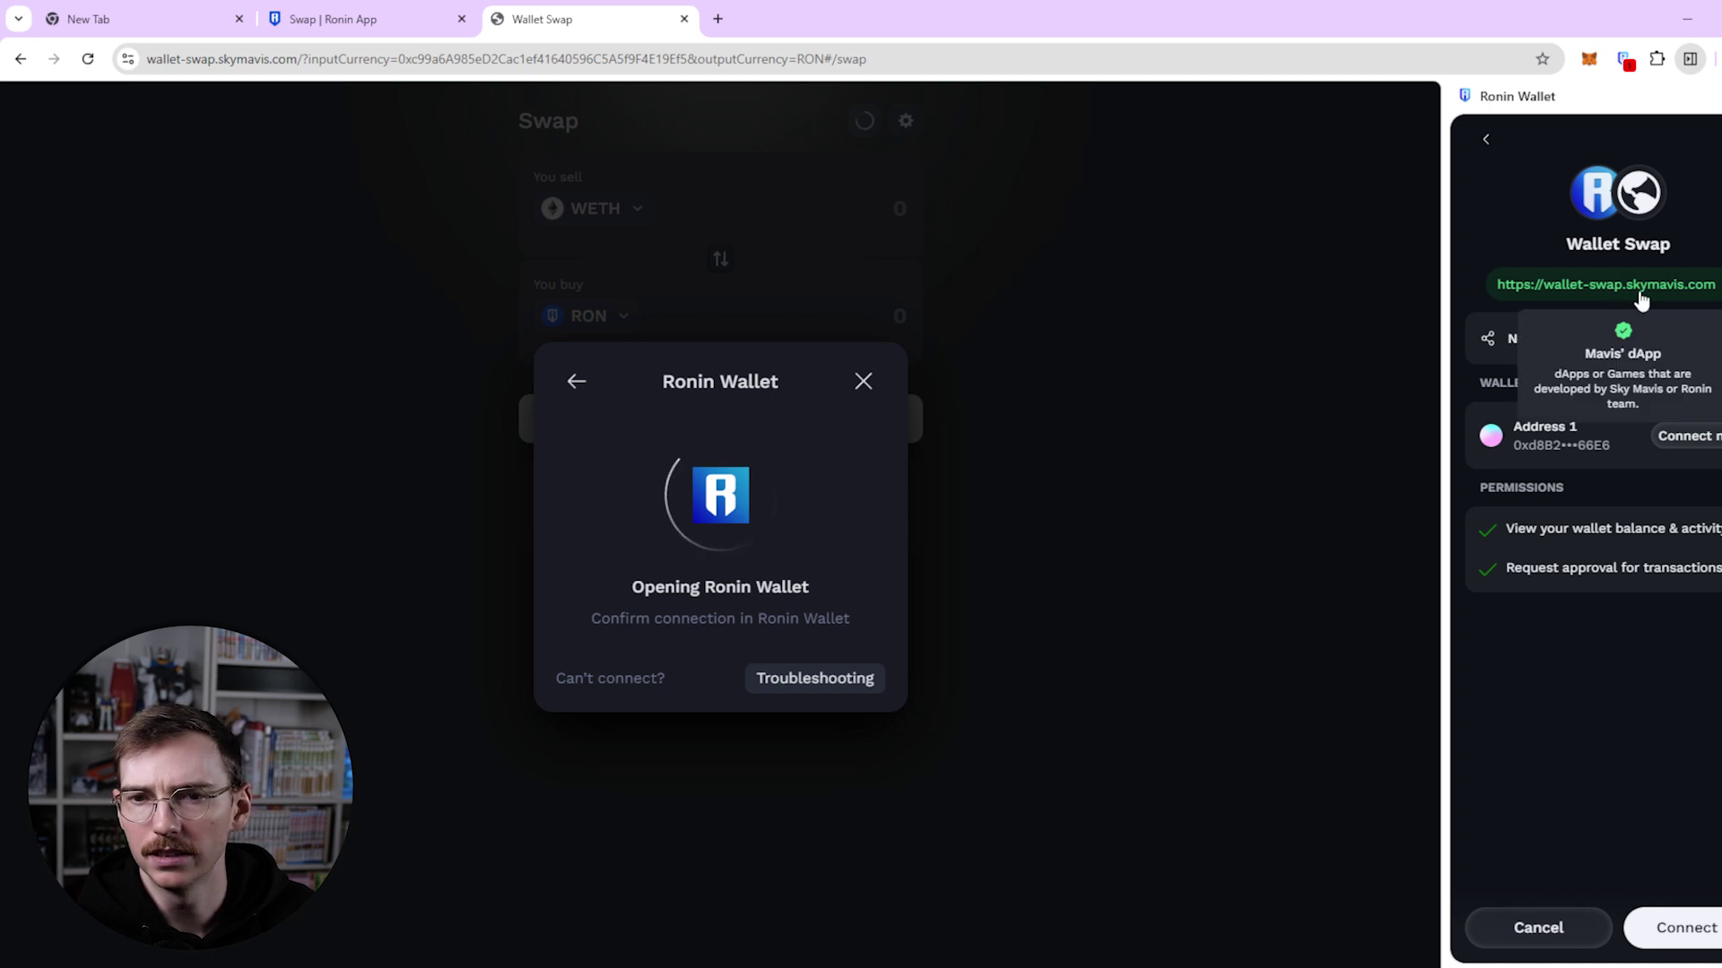
click(1681, 927)
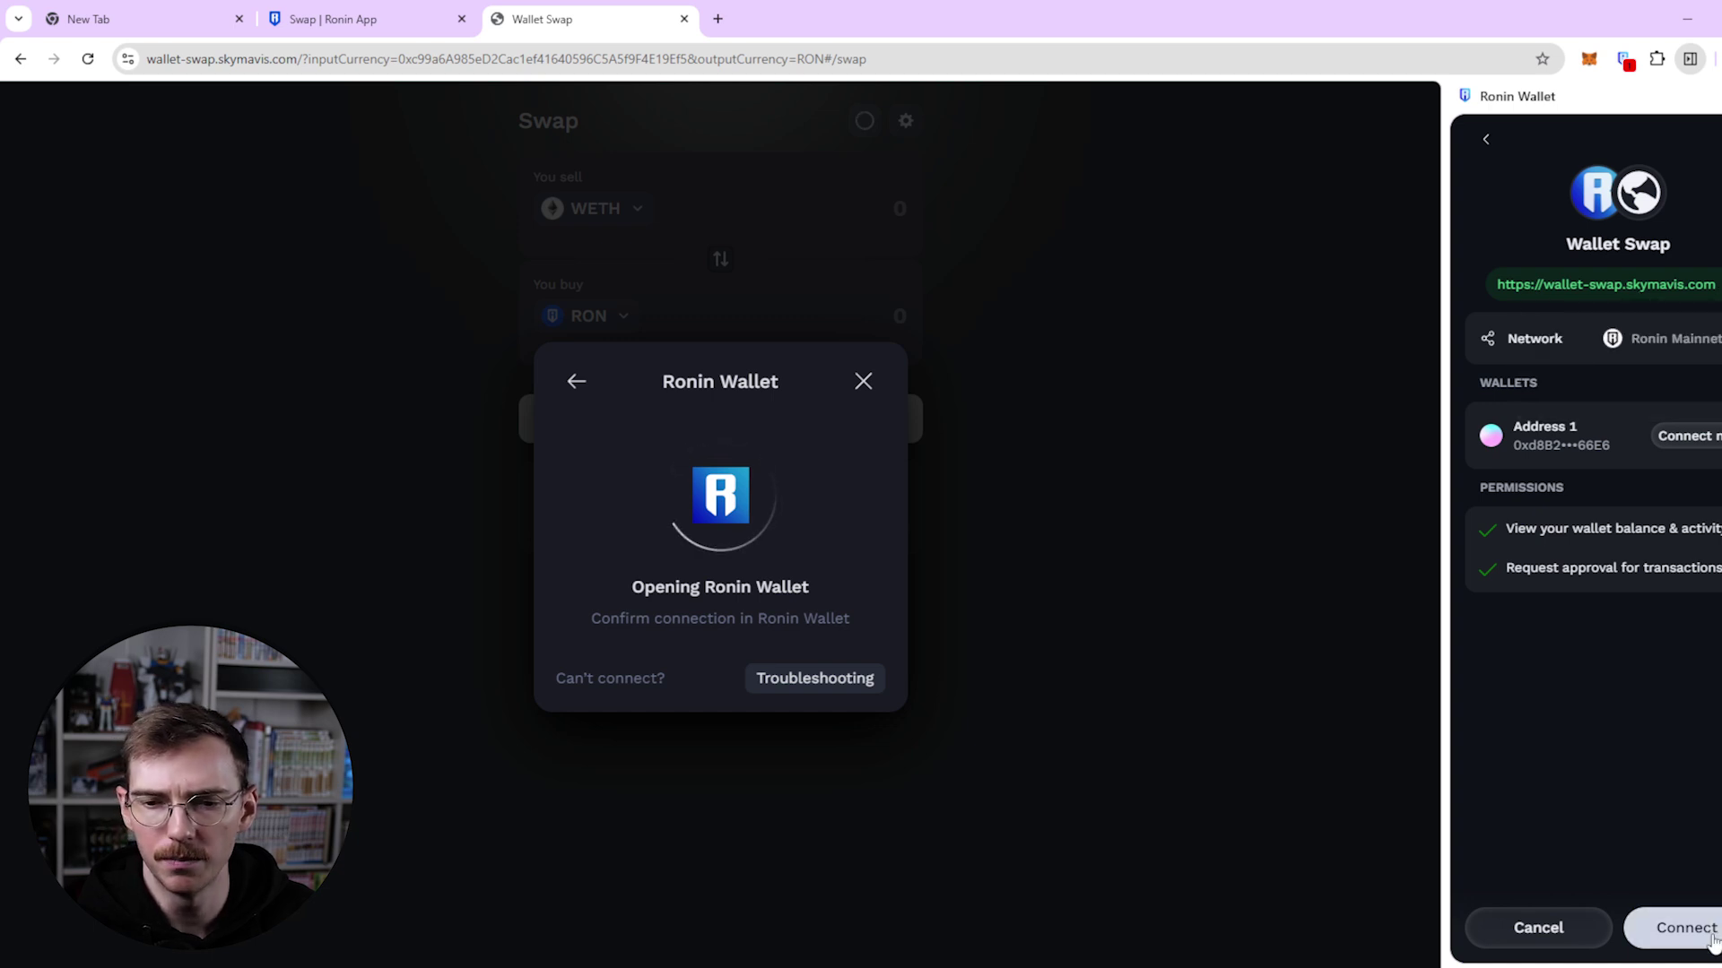
click(368, 19)
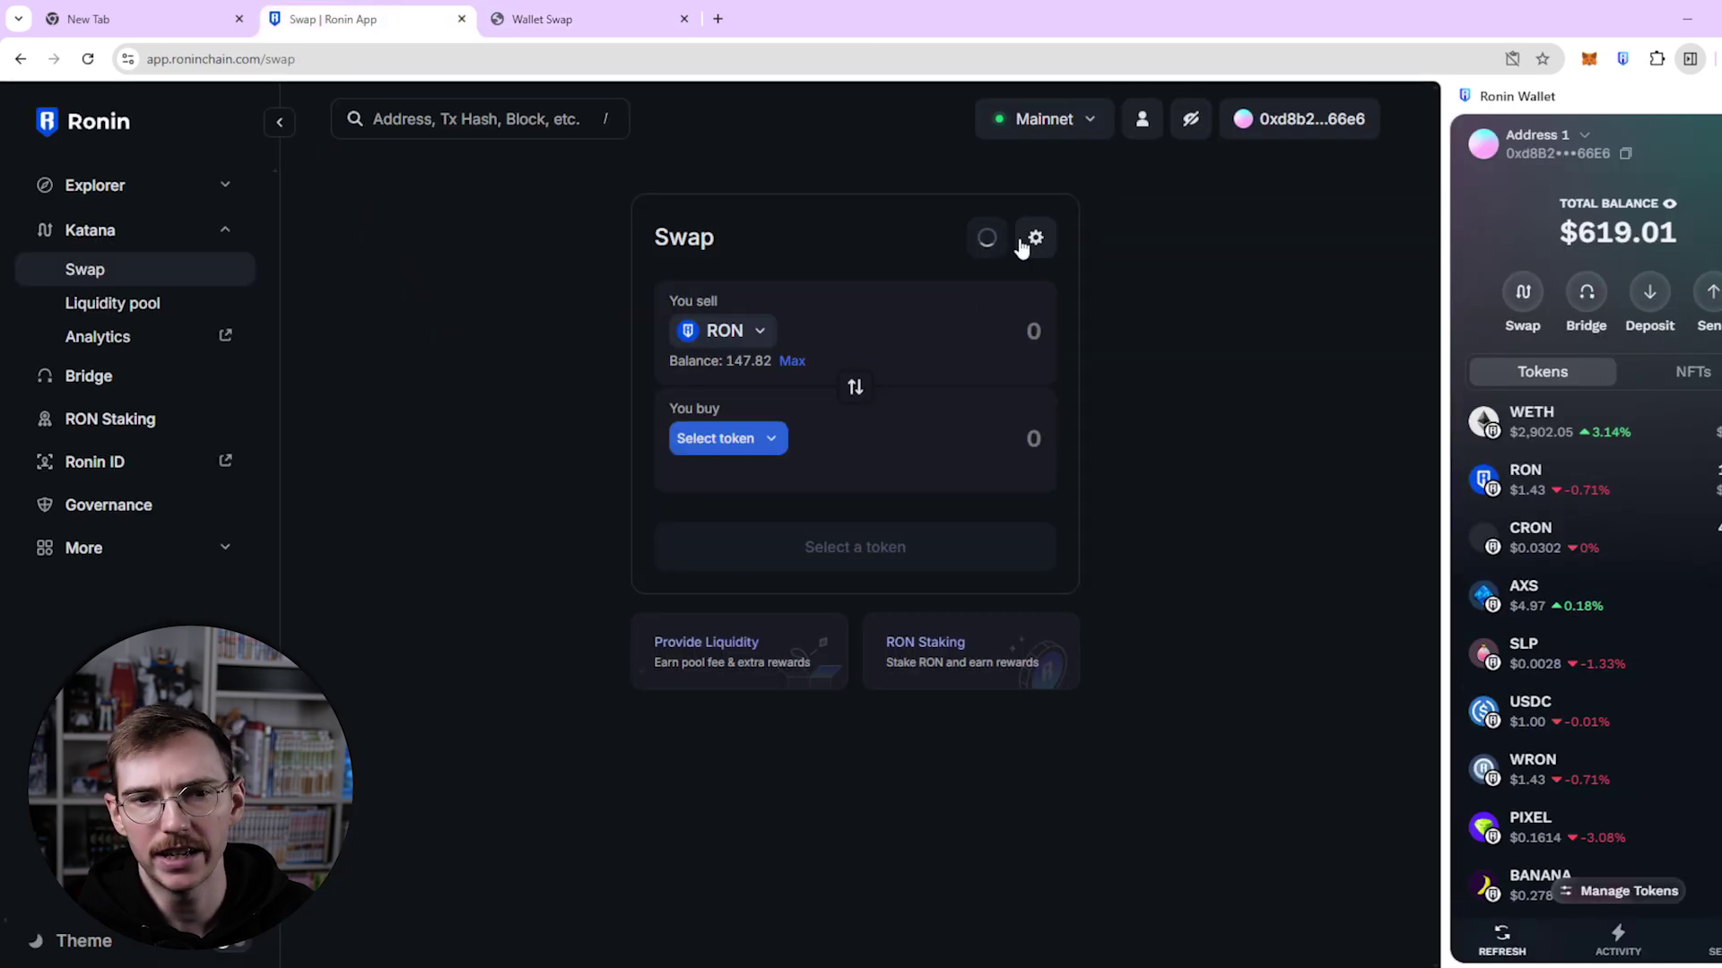
click(556, 22)
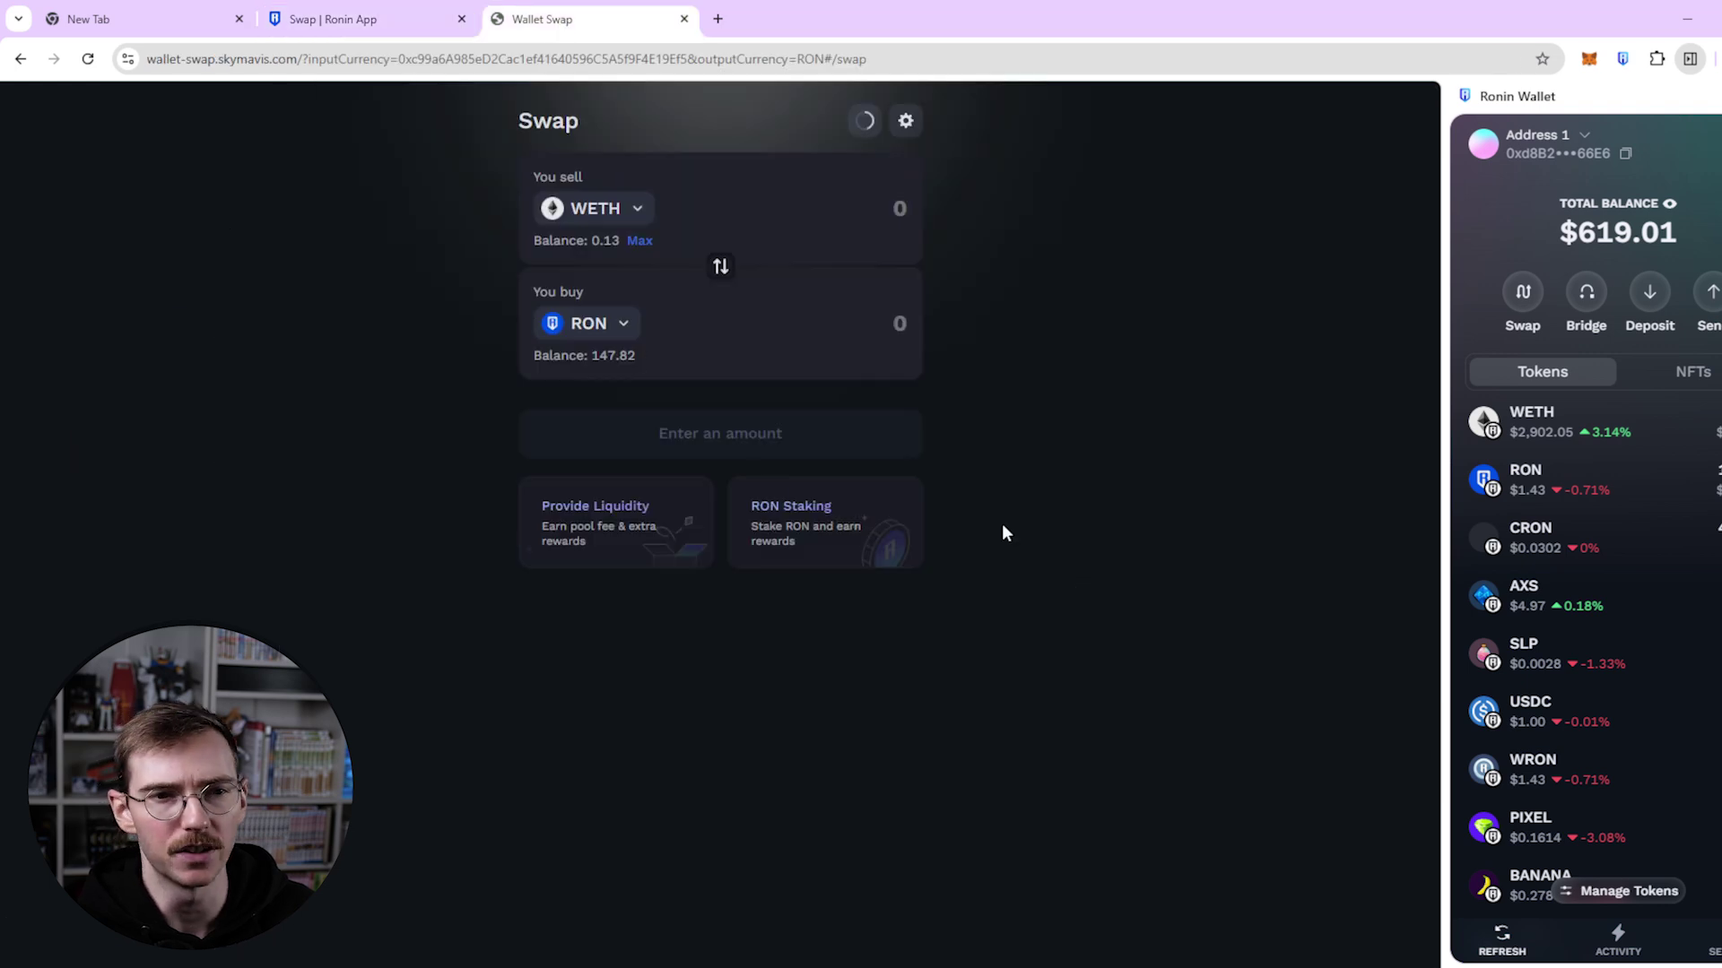
- Enter 0.001 WETH to sell and approve the WETH spending in Ronin Wallet
click(641, 242)
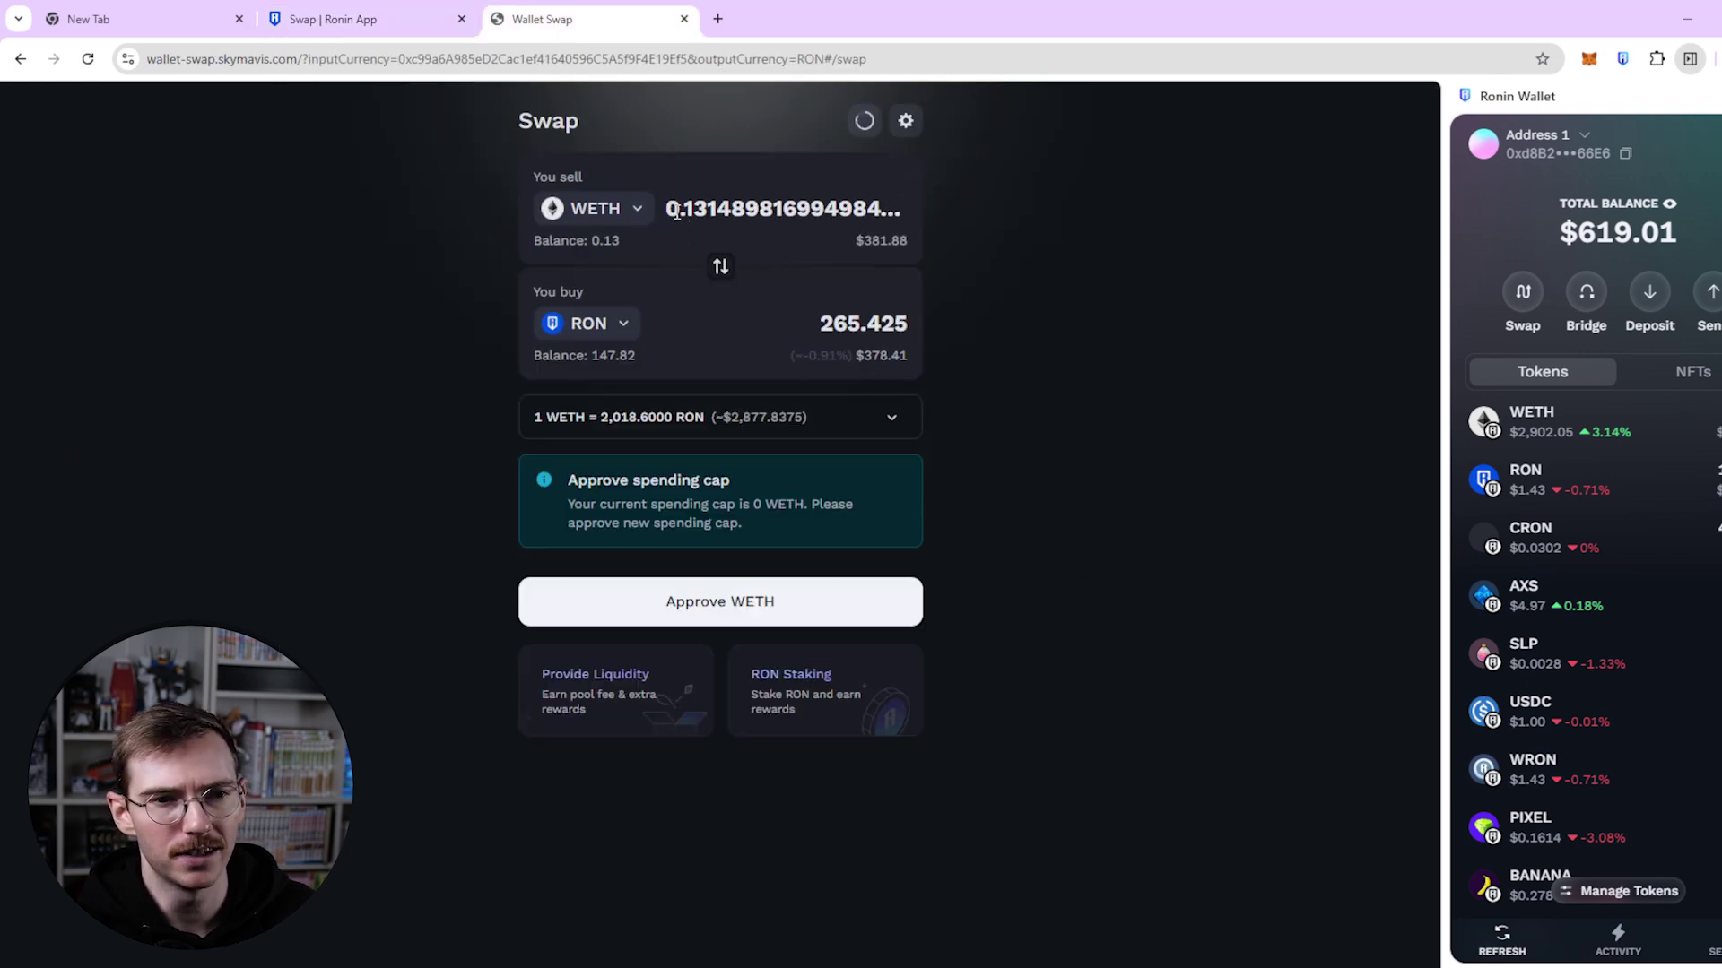
drag(684, 210, 1036, 204)
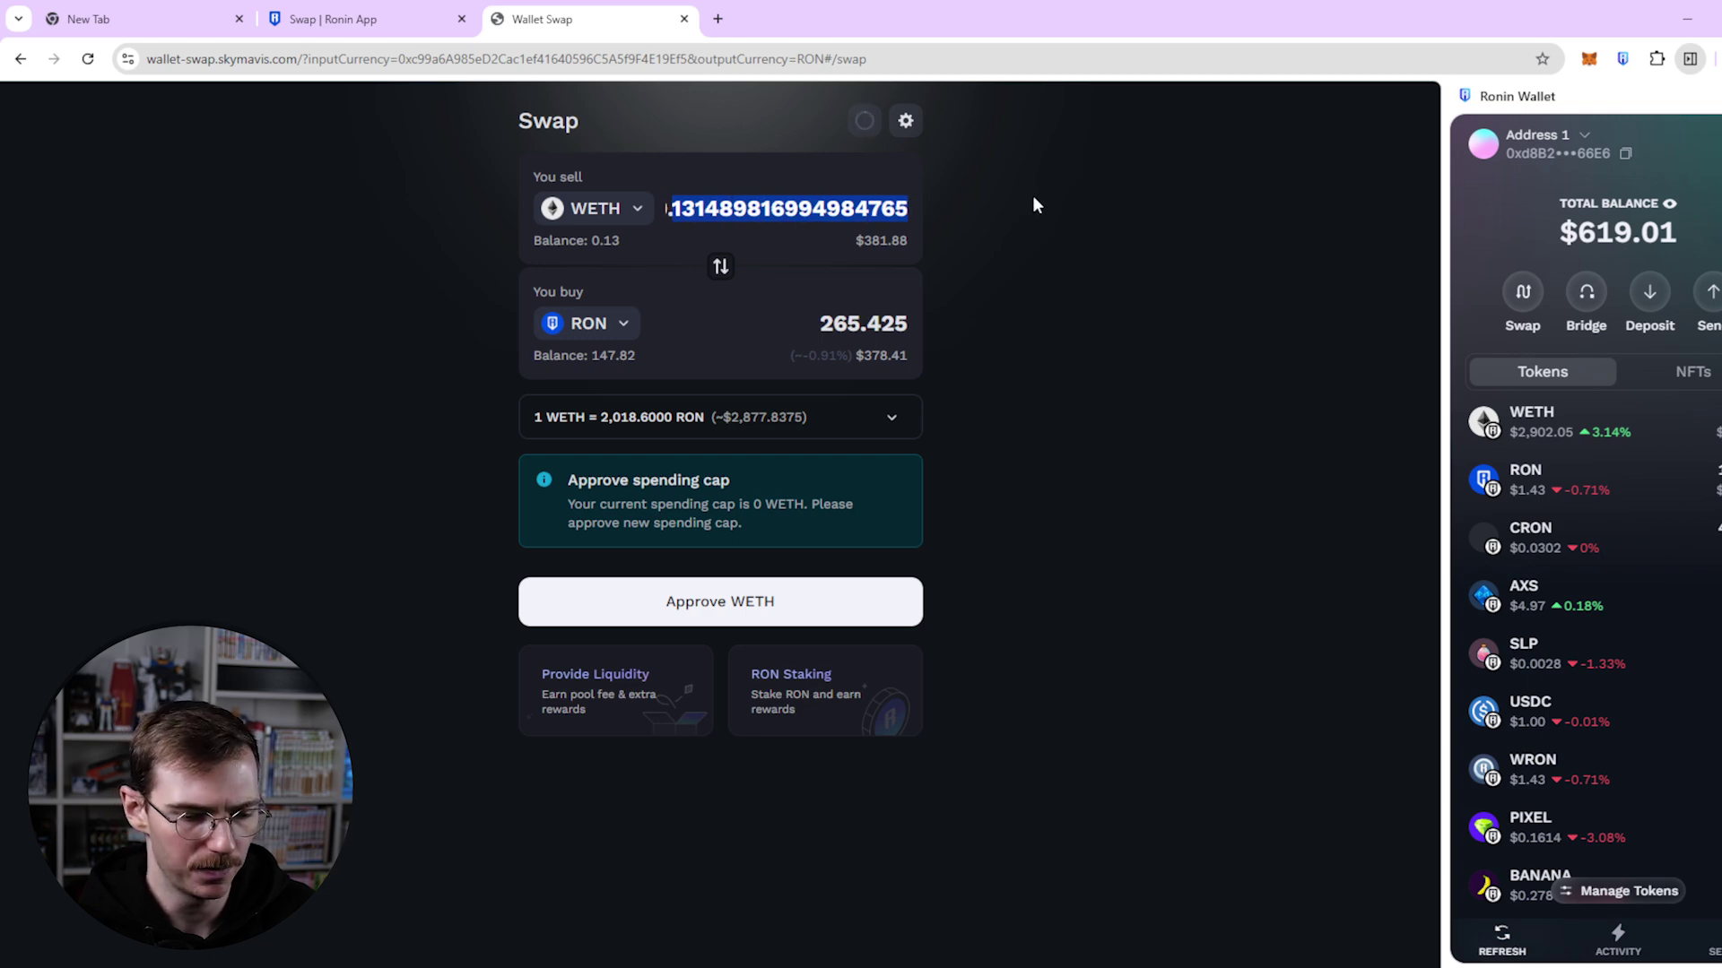
text(.01)
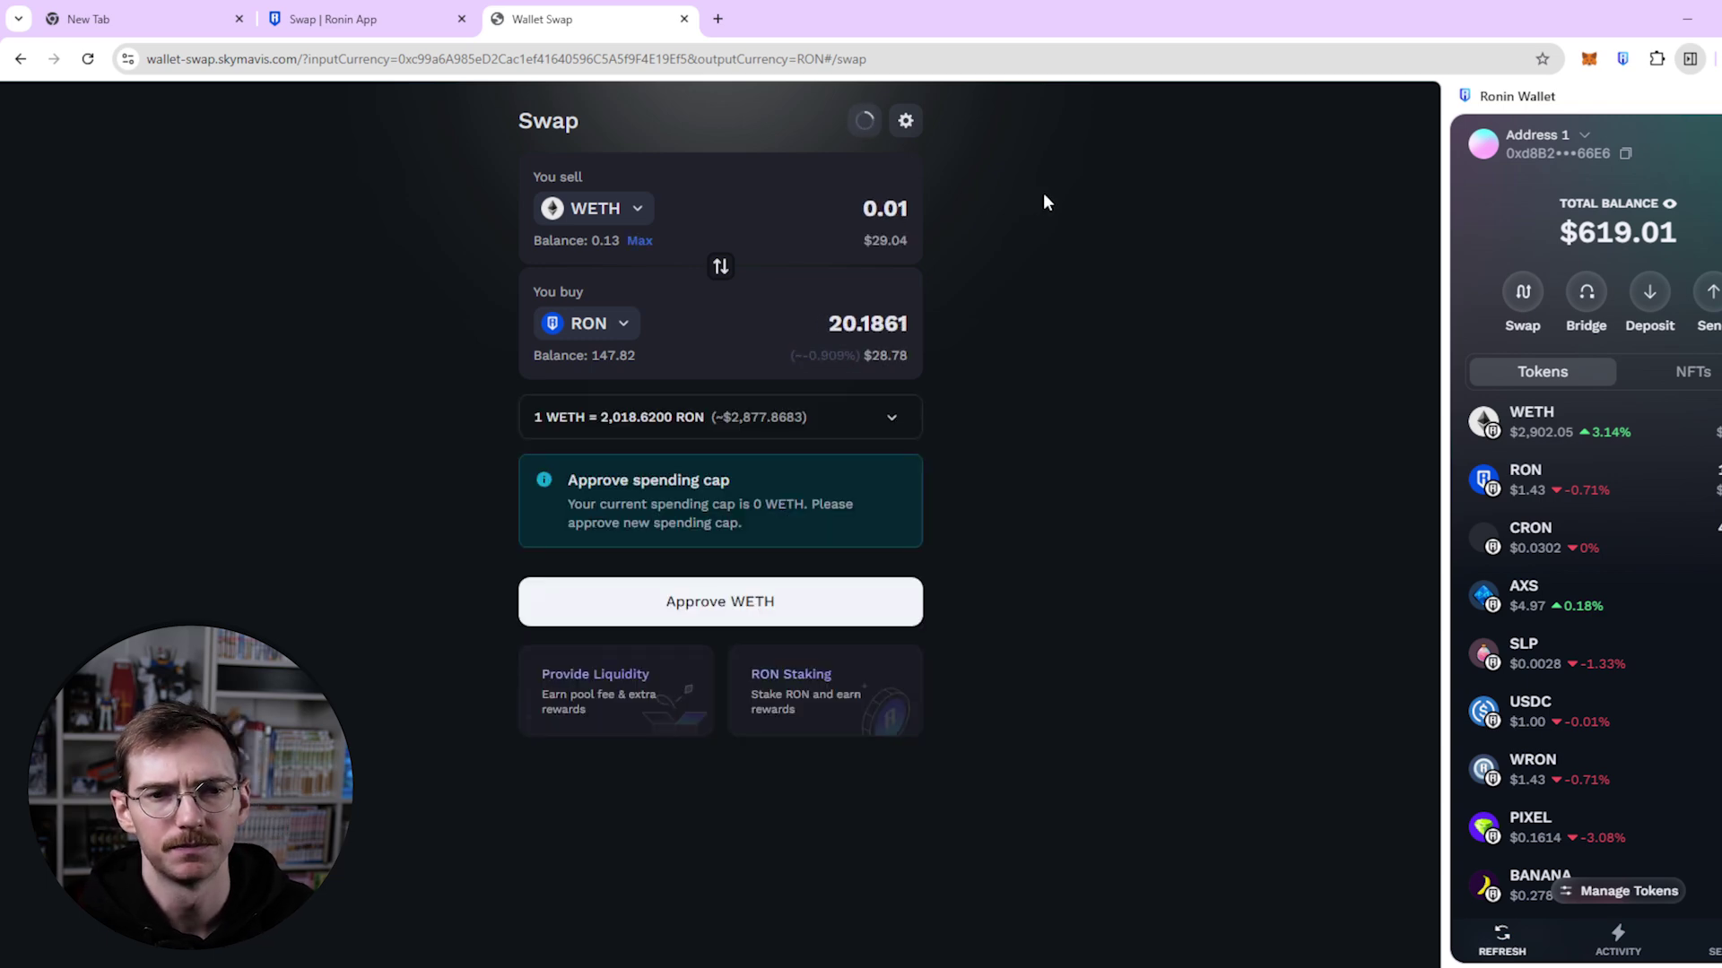
key(BackSpace)
text(01)
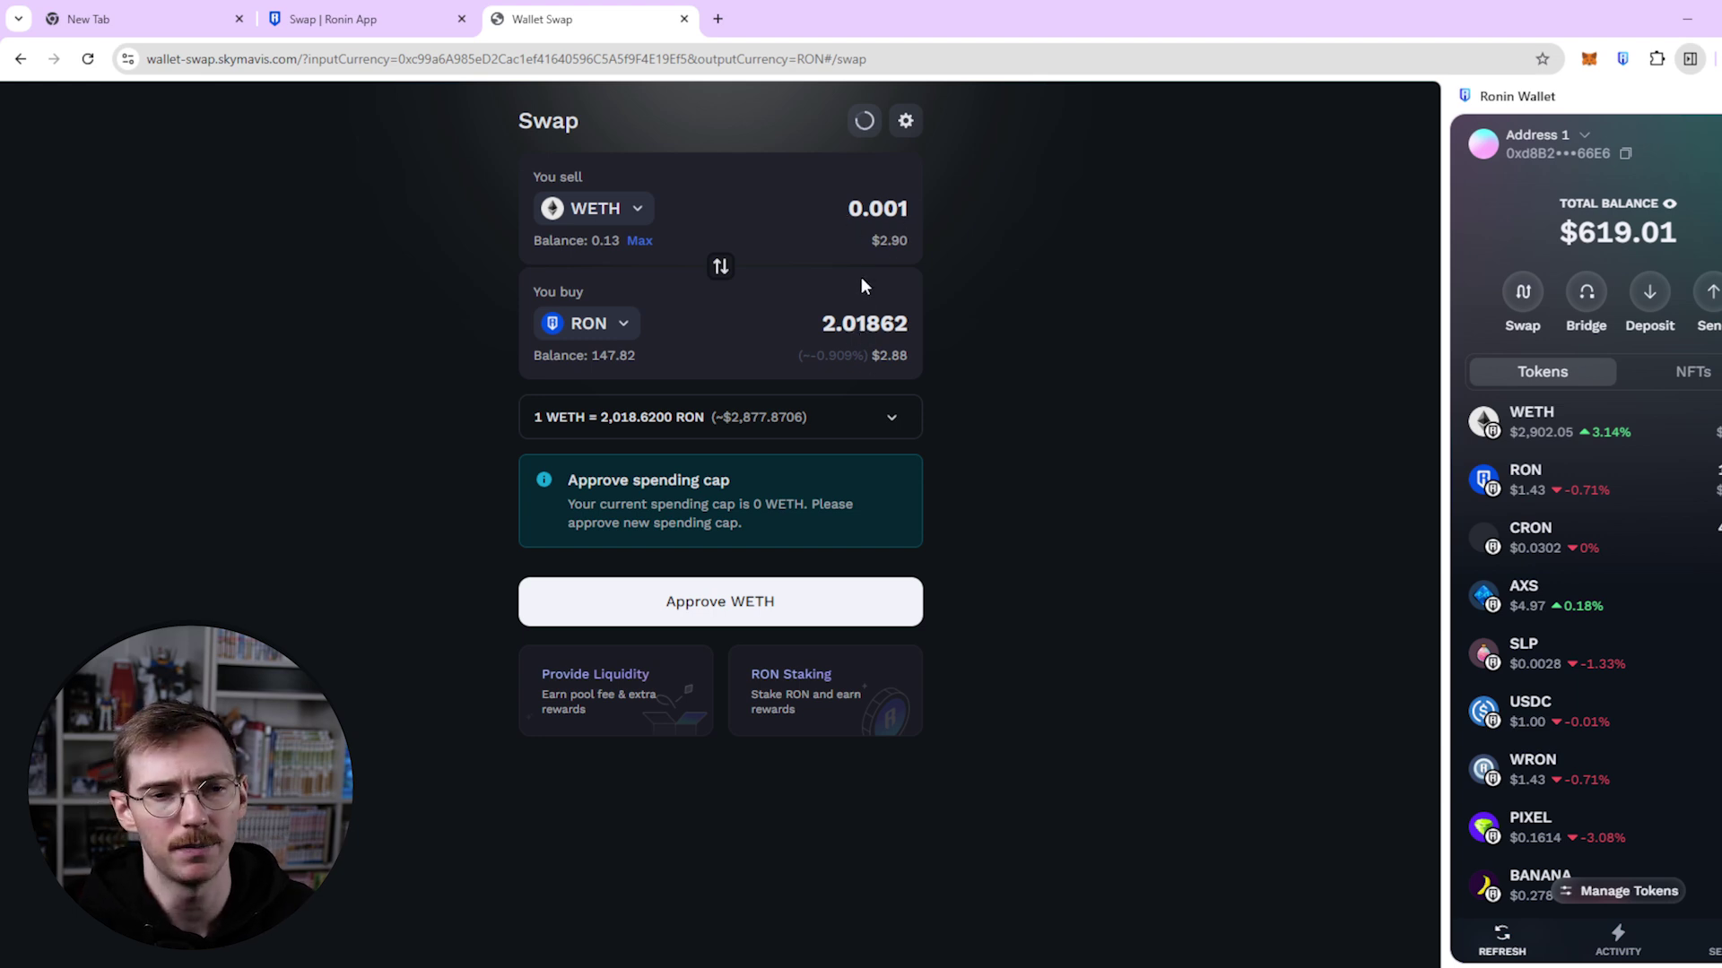
click(710, 608)
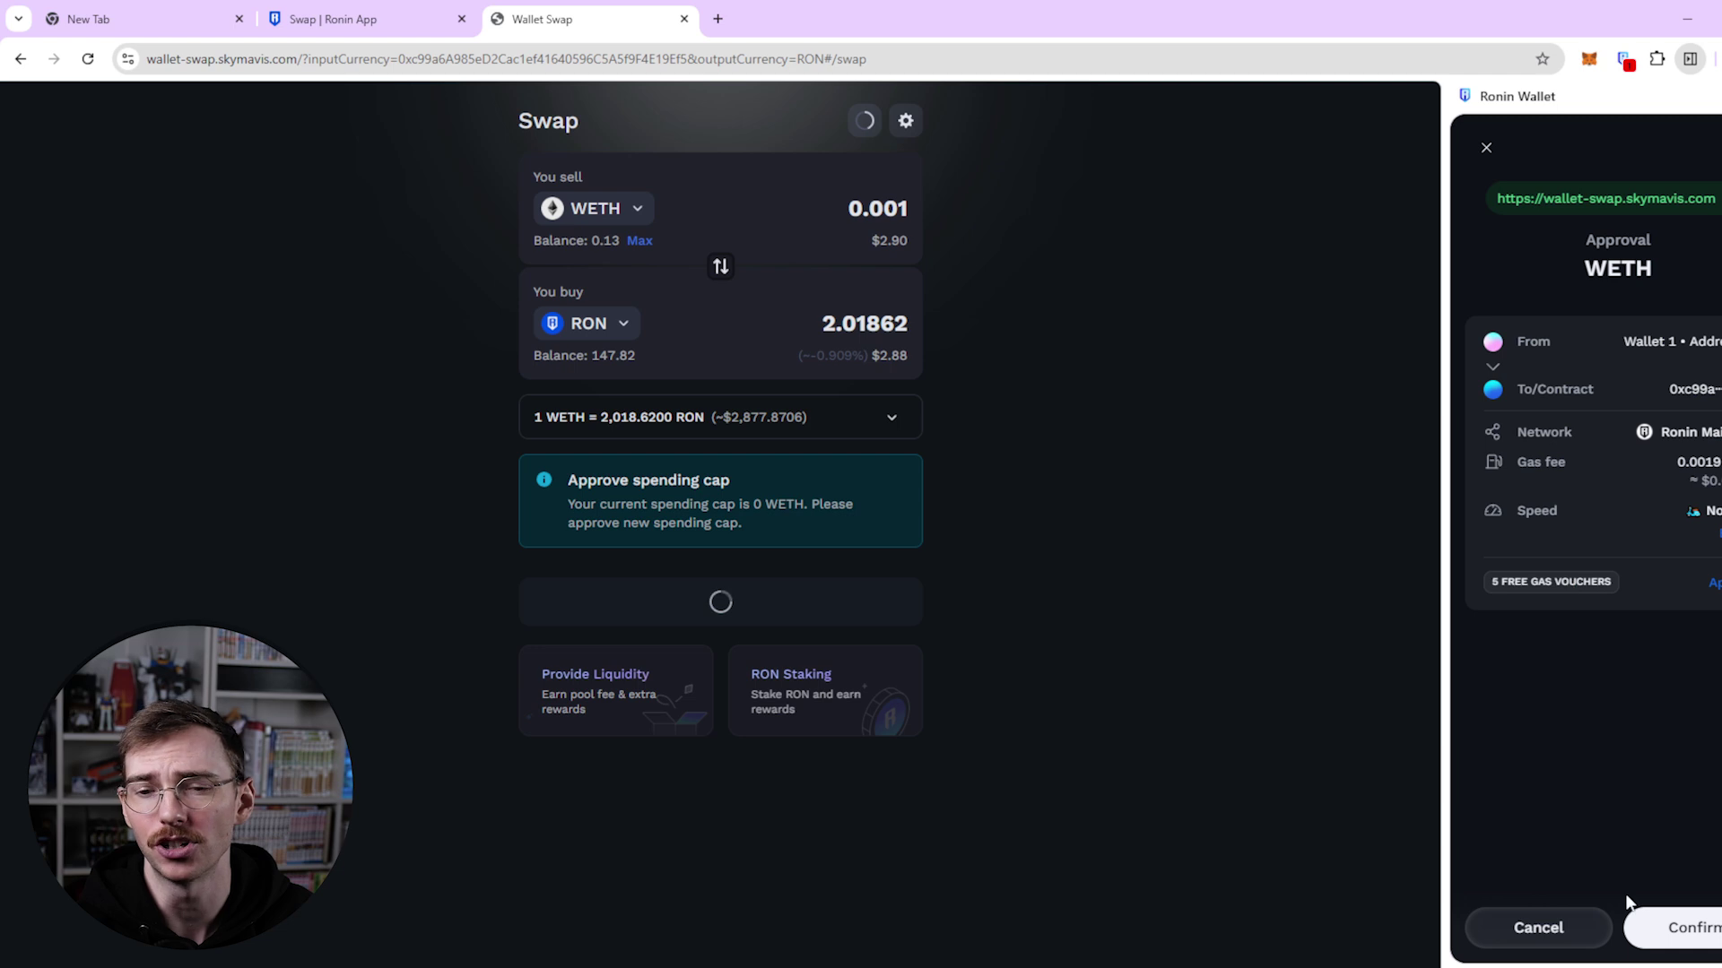
click(1670, 927)
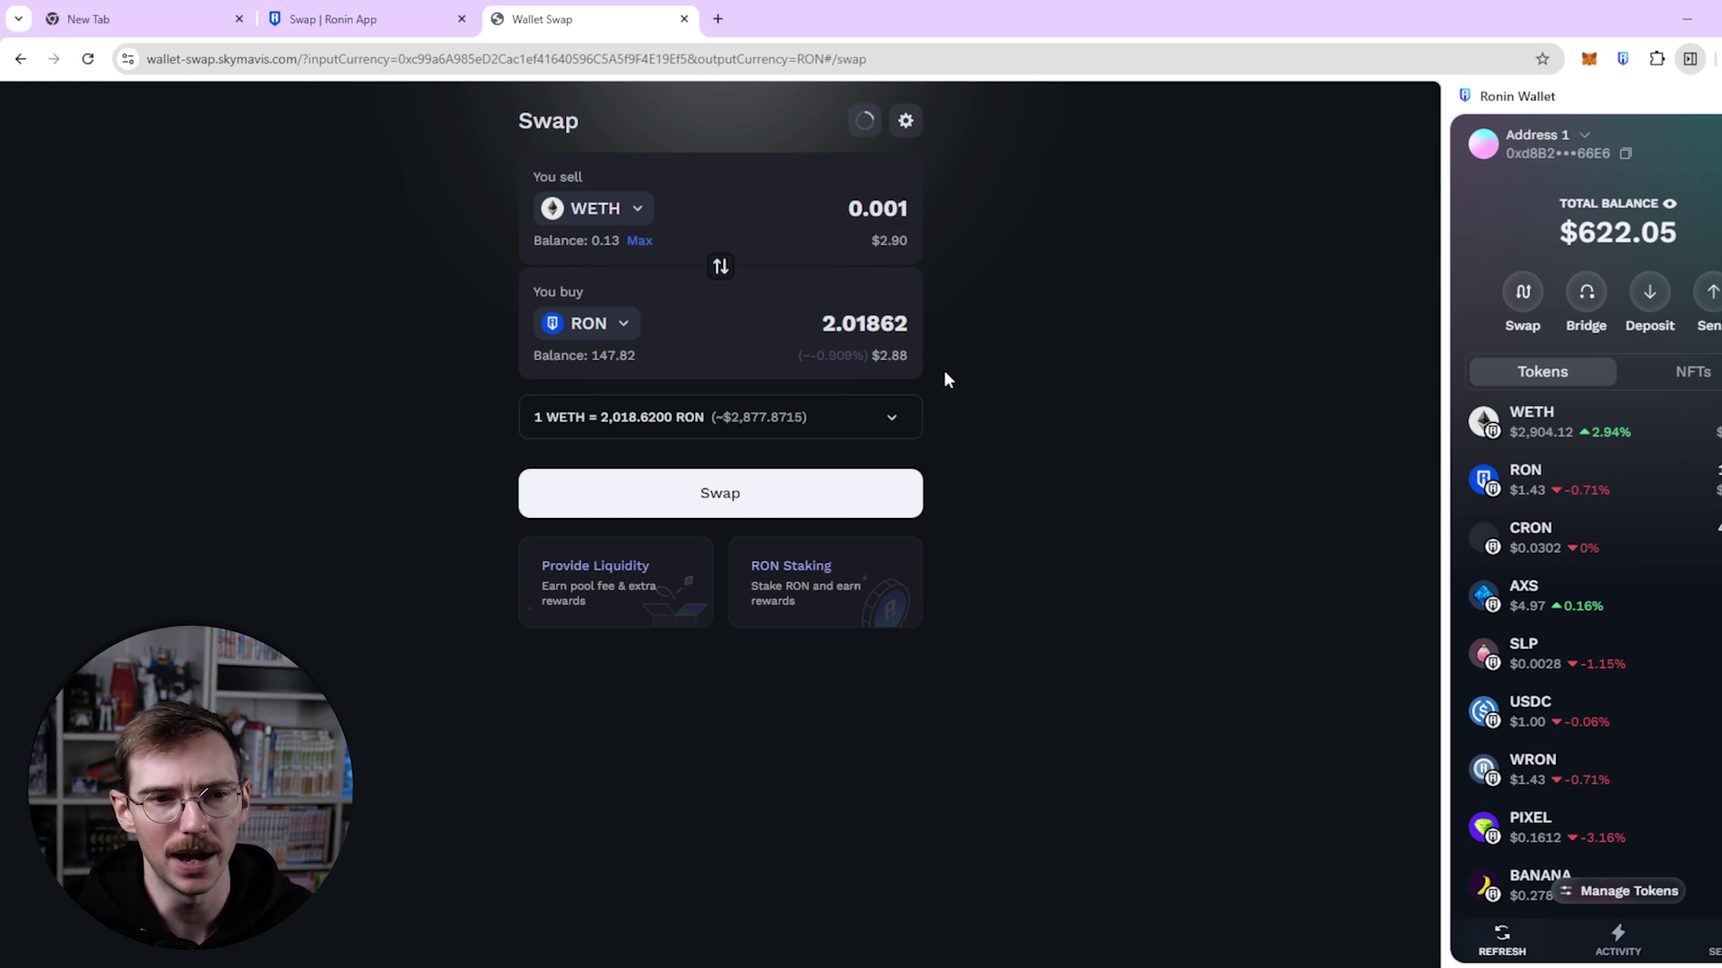
- Confirm the 0.001 WETH to 2.02 RON swap in Ronin Wallet and close the success dialog
click(754, 498)
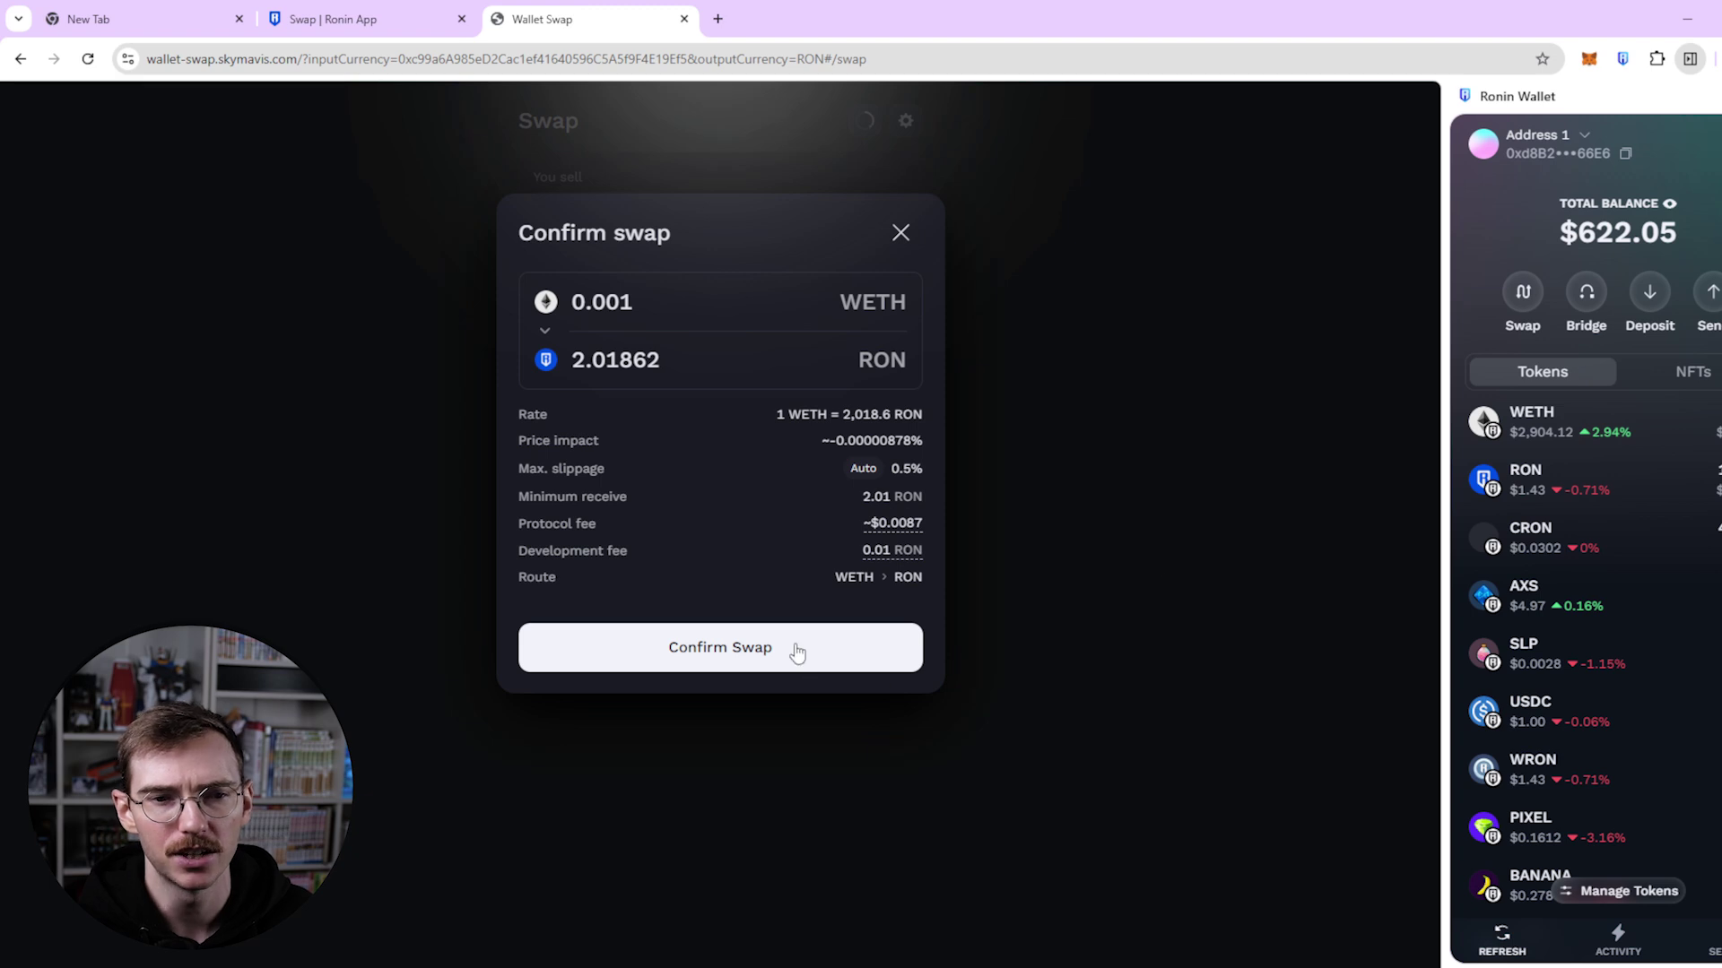
click(797, 652)
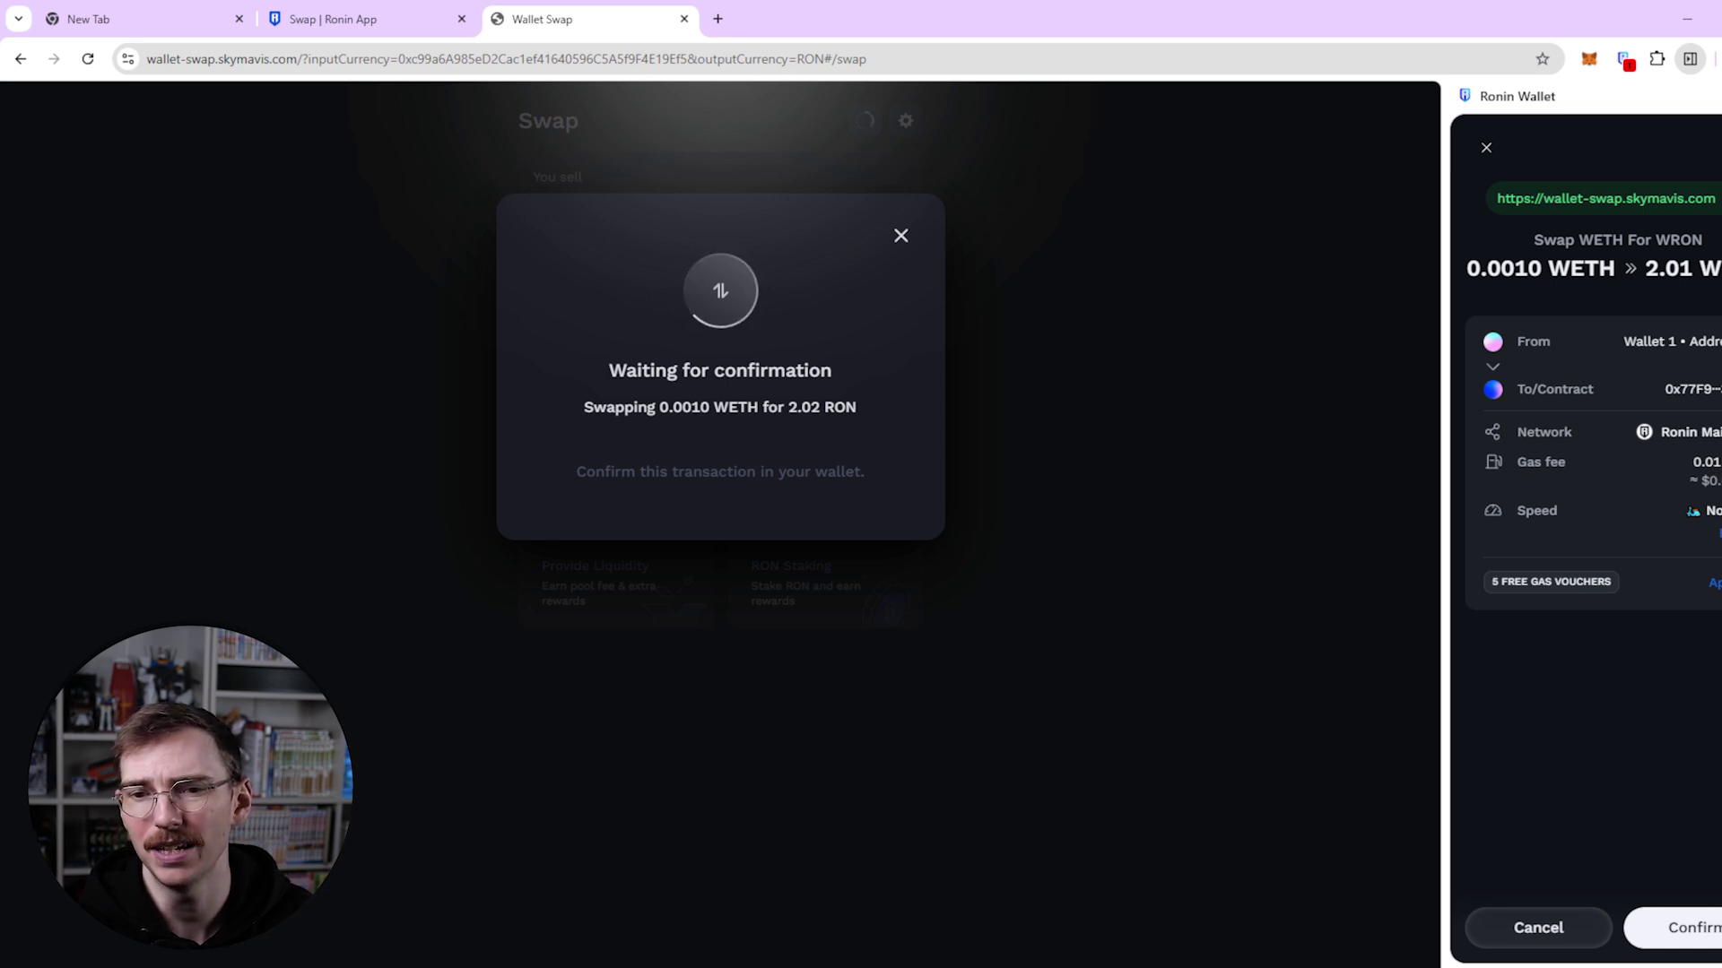
click(1703, 935)
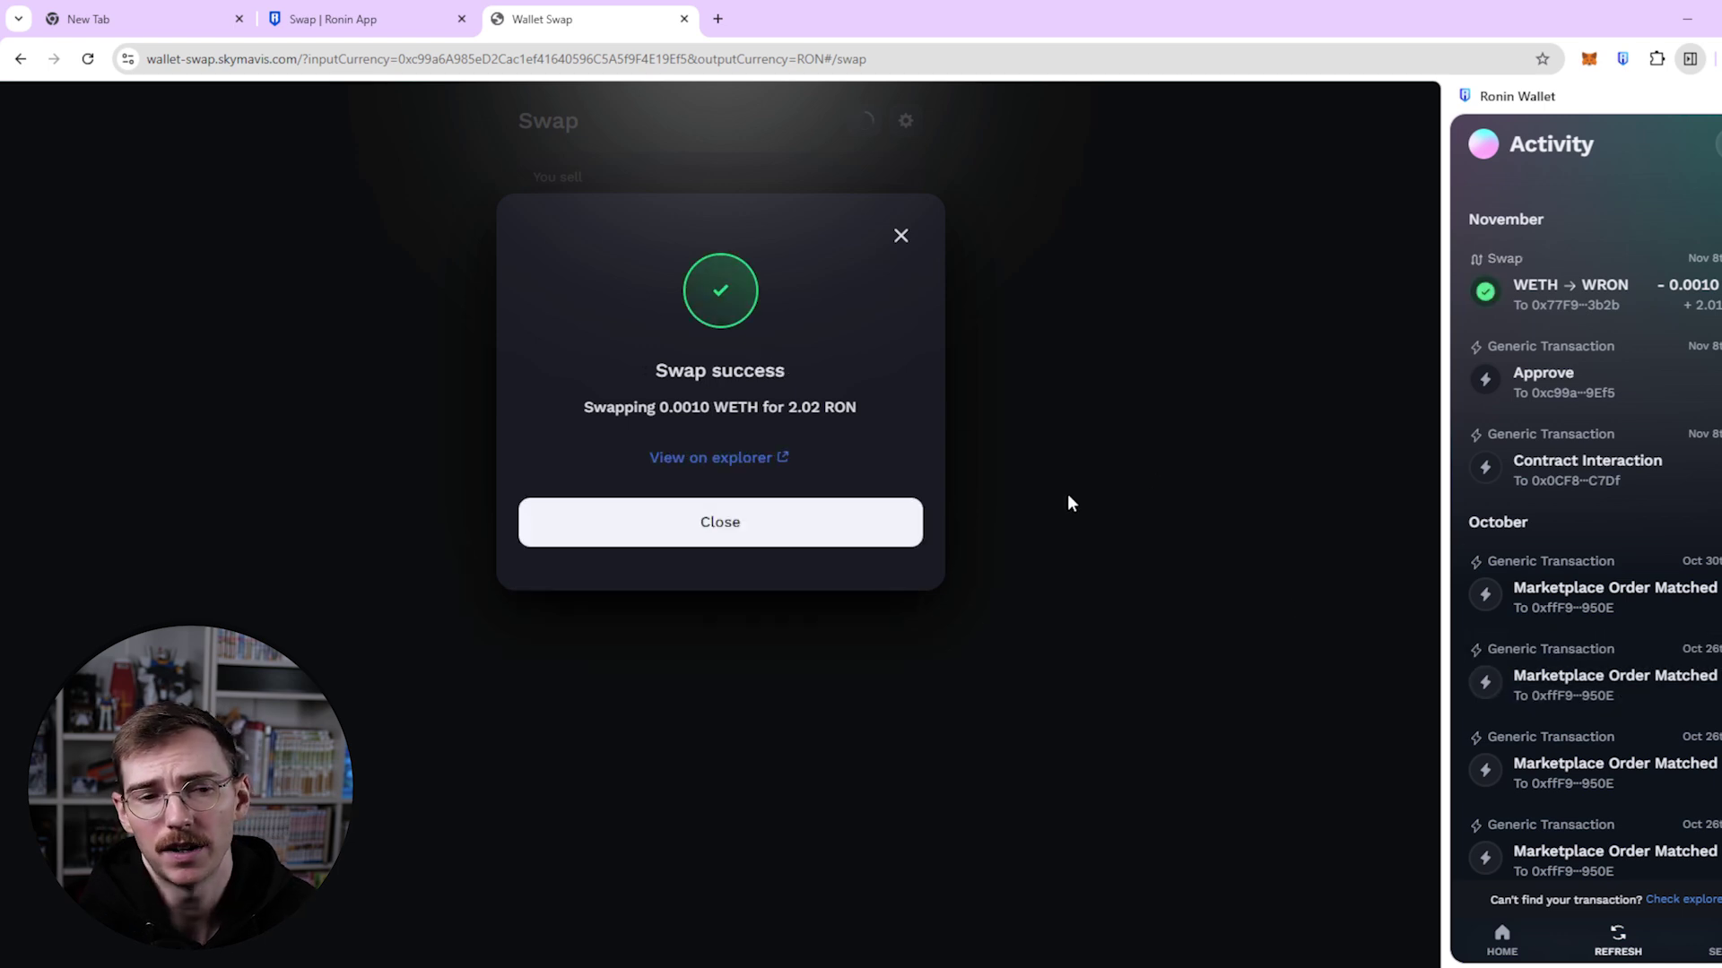
click(743, 532)
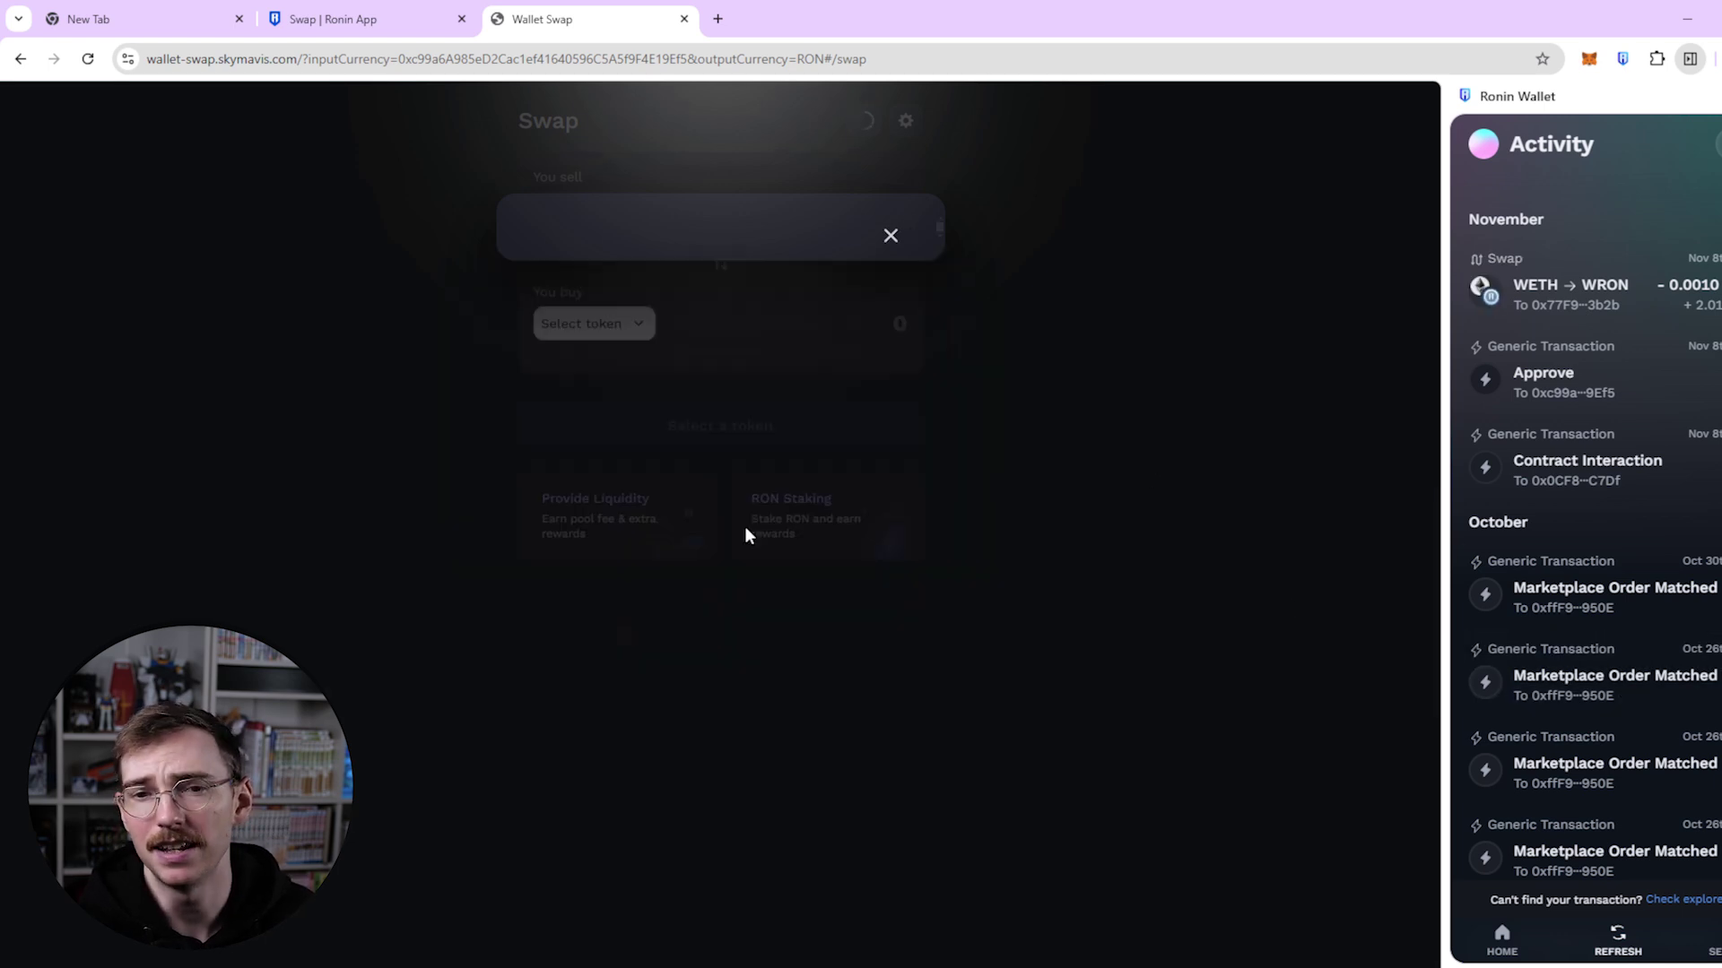
click(1502, 940)
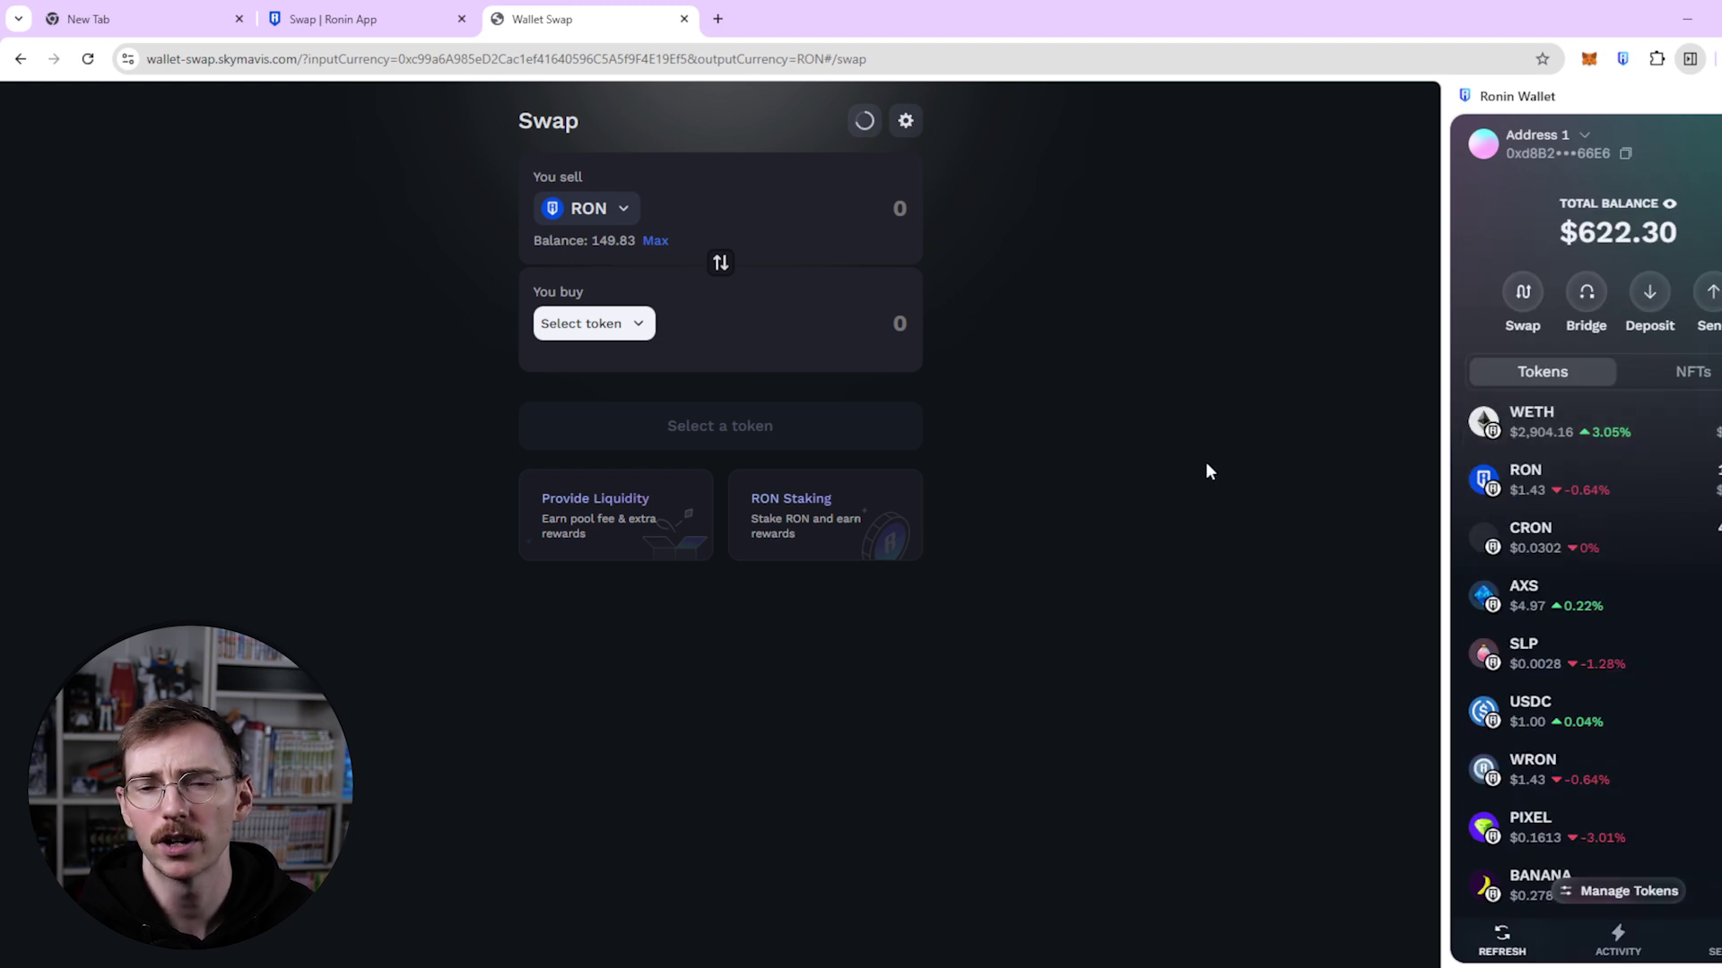